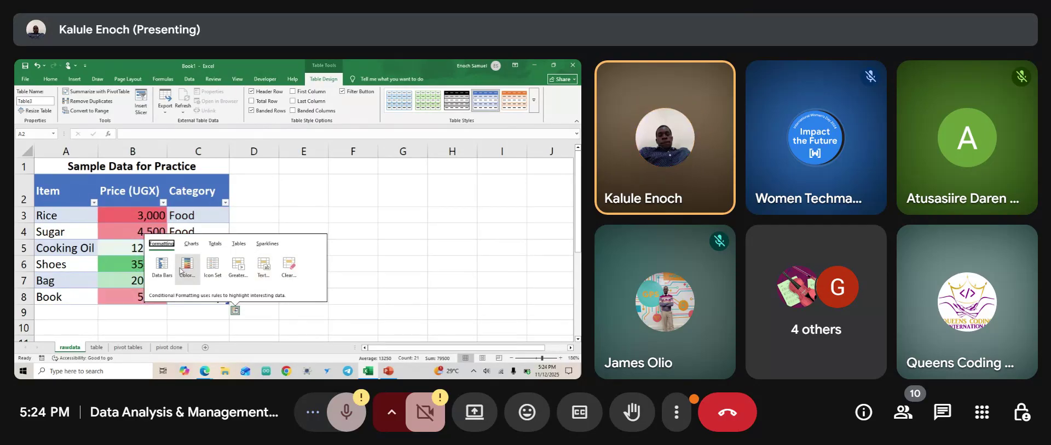
pyautogui.click(283, 204)
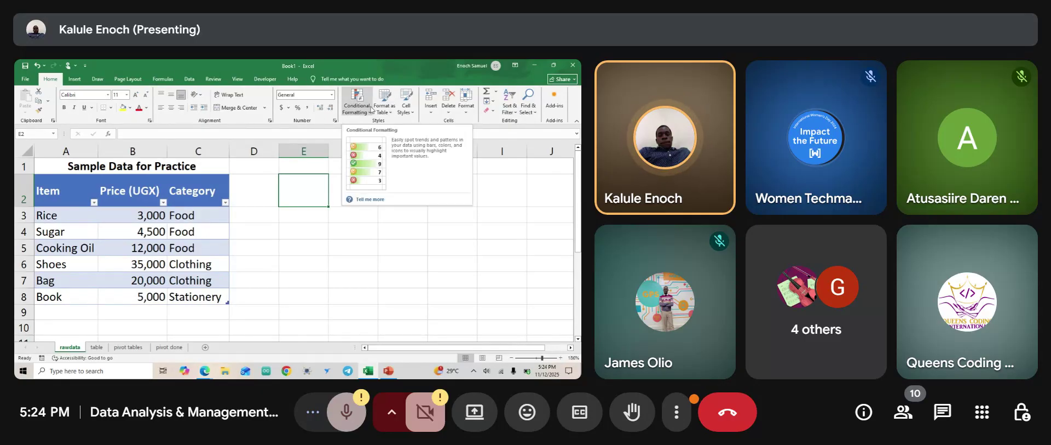
pyautogui.click(213, 287)
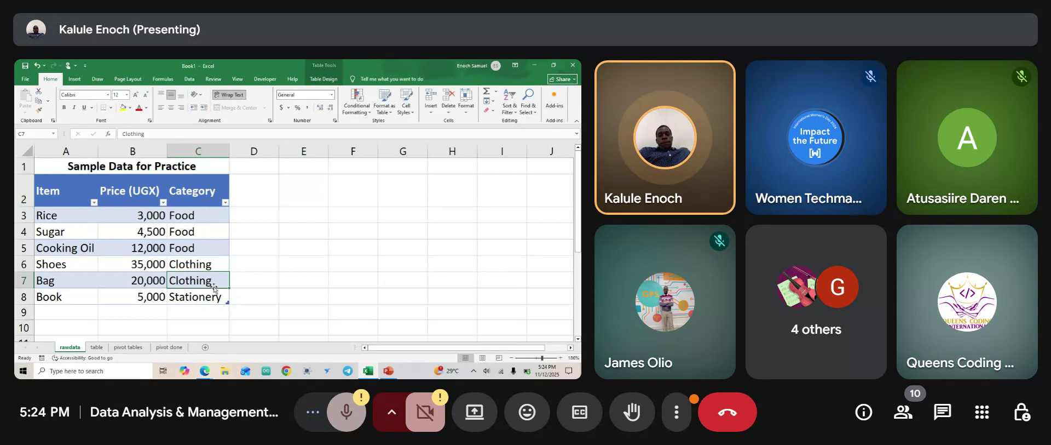
pyautogui.hotkey('ctrl', 'z')
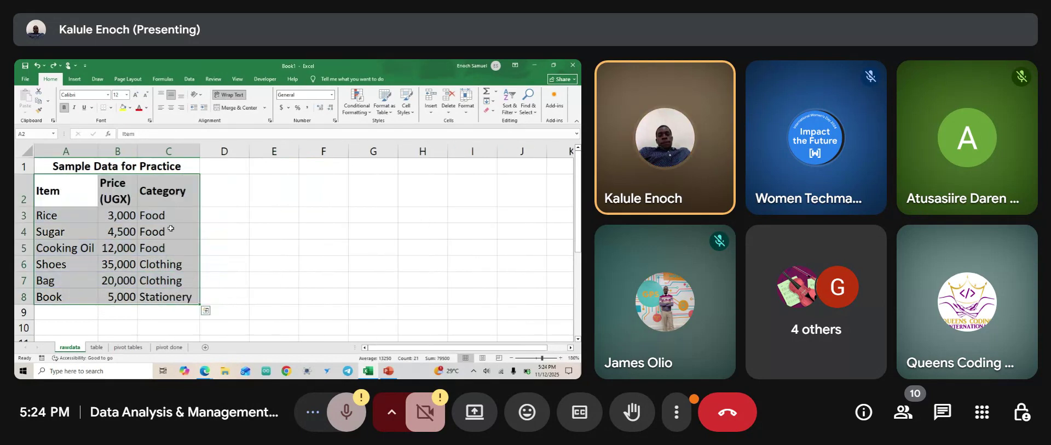
pyautogui.click(76, 79)
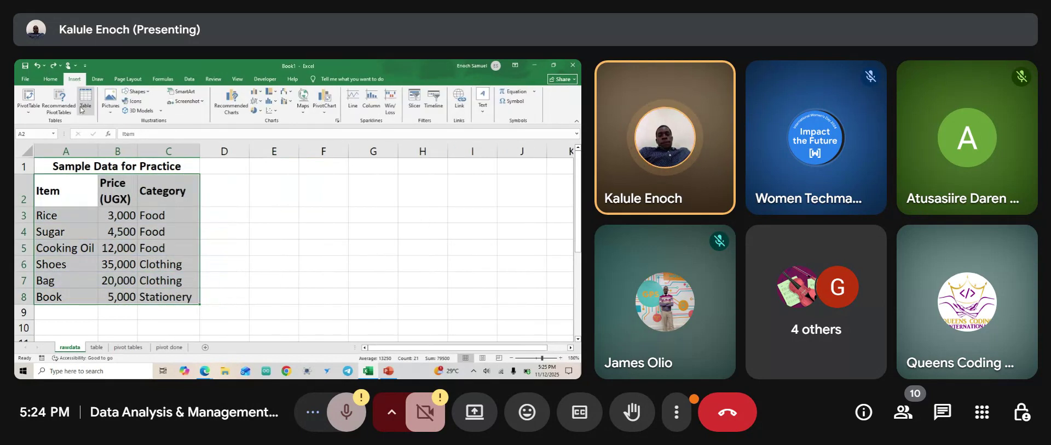
pyautogui.click(86, 110)
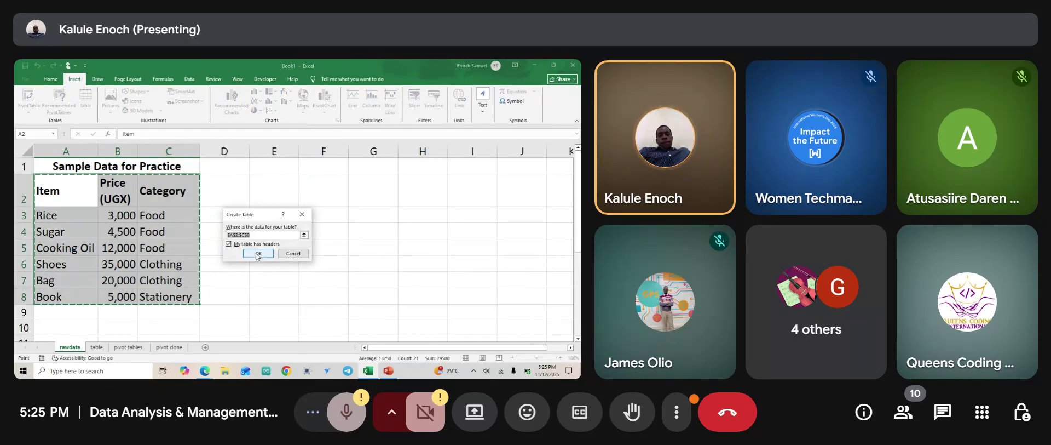
pyautogui.click(259, 253)
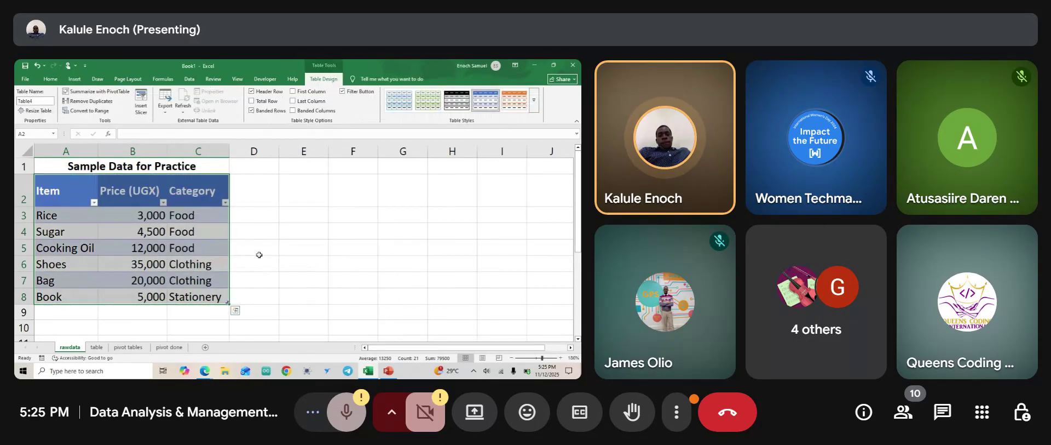
pyautogui.click(235, 310)
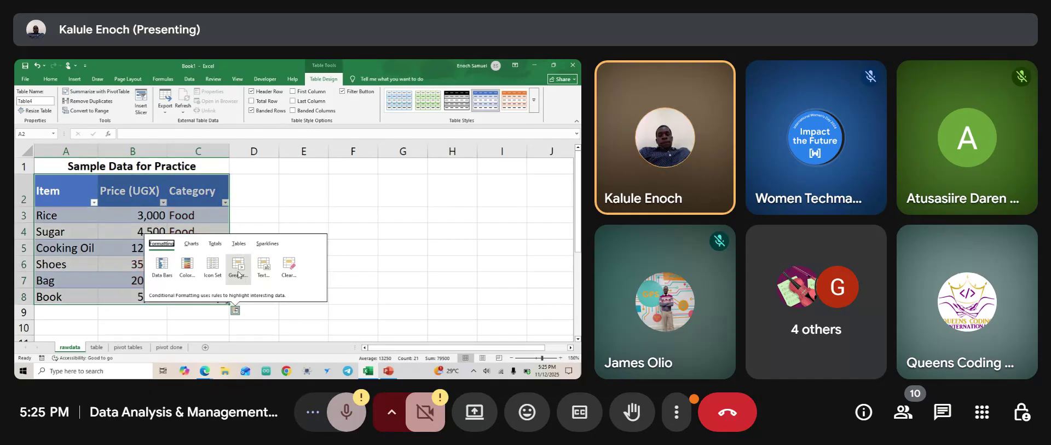
pyautogui.click(238, 270)
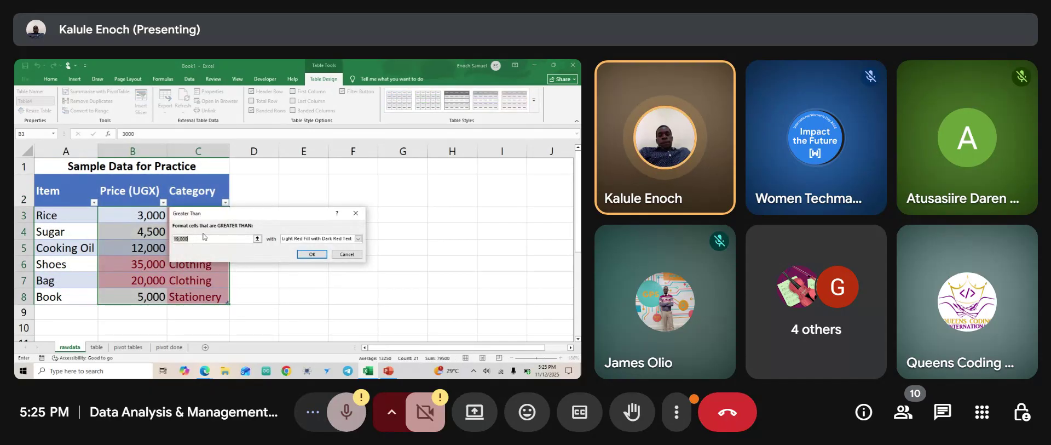
pyautogui.click(189, 240)
pyautogui.press('Left')
pyautogui.press('Left')
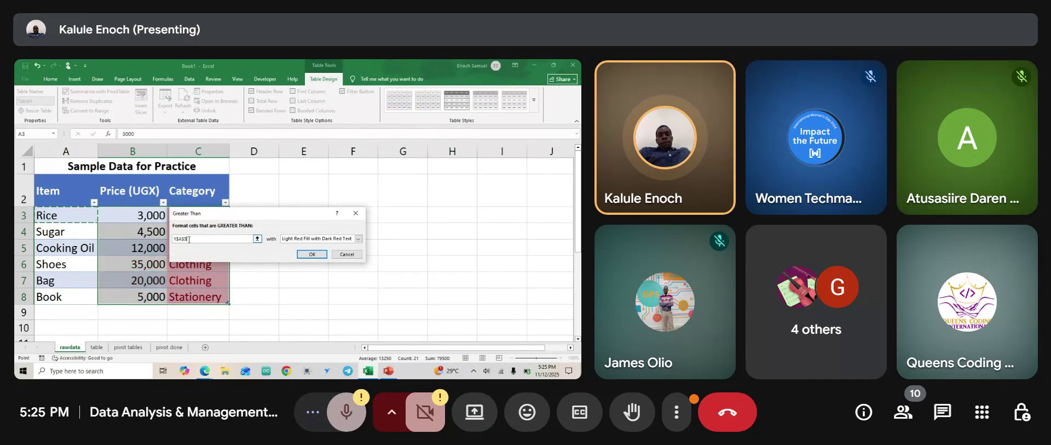
pyautogui.press('Escape')
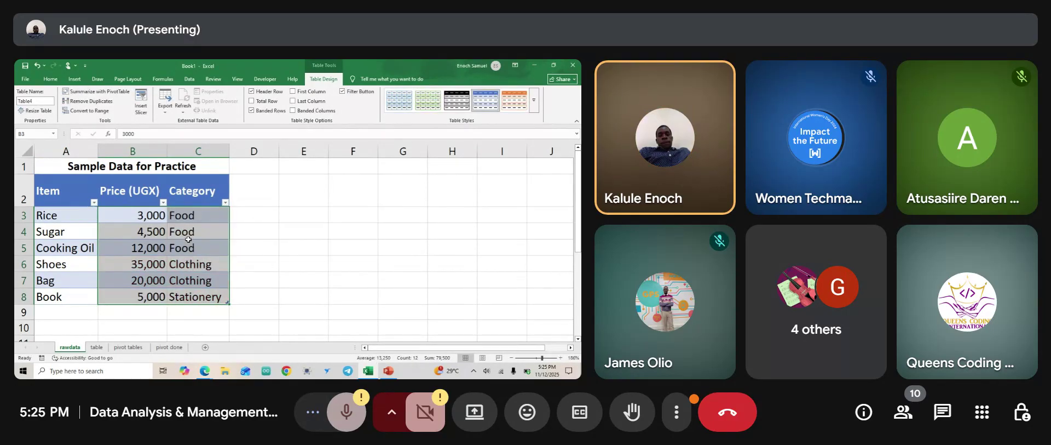
pyautogui.hotkey('ctrl', 'z')
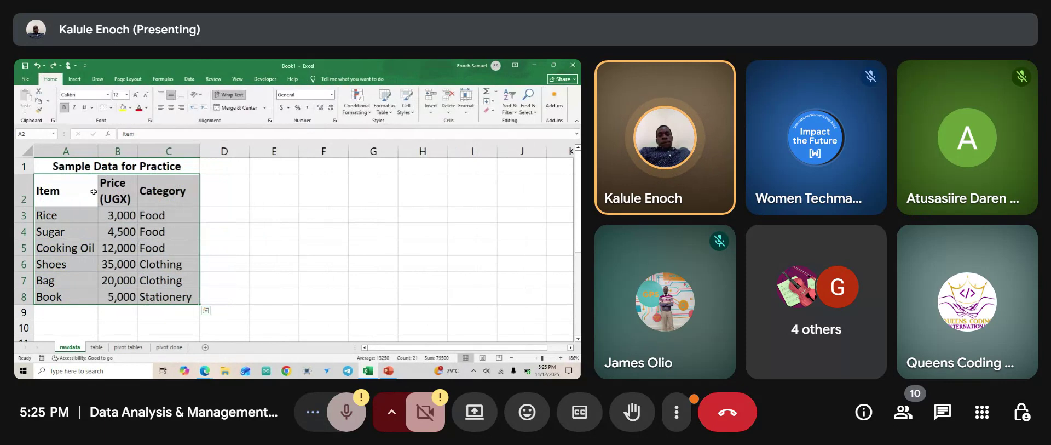
pyautogui.click(75, 79)
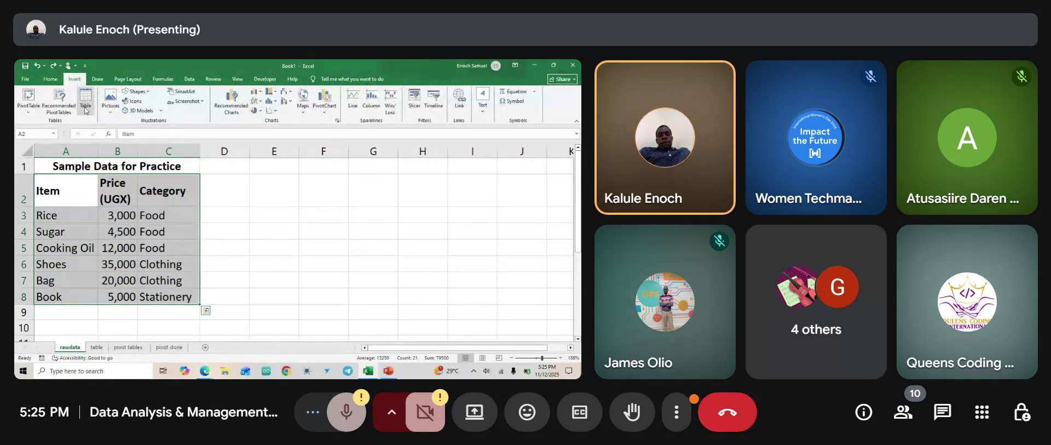
pyautogui.click(86, 99)
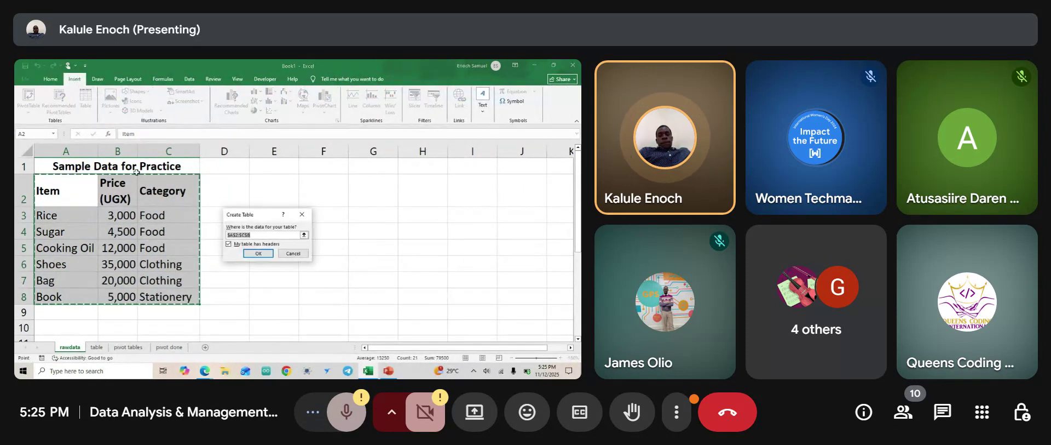
pyautogui.click(259, 253)
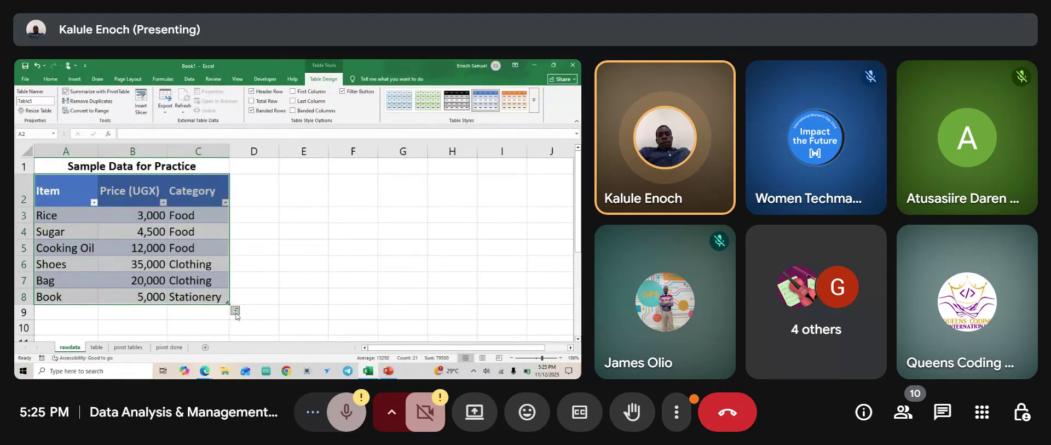
# Use a Quick Analysis Greater Than rule to highlight values above 10000 with Yellow Fill with Dark Yellow Text.
pyautogui.click(235, 310)
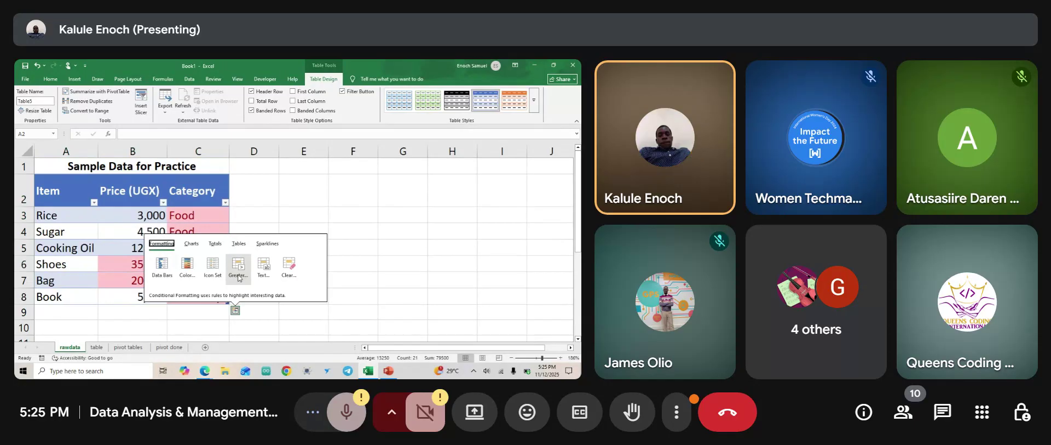
pyautogui.click(237, 268)
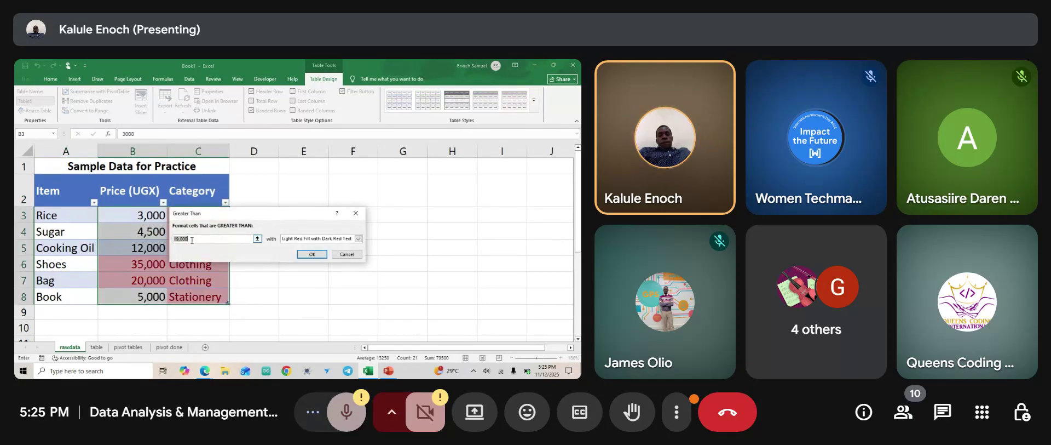
pyautogui.click(190, 241)
pyautogui.press('BackSpace')
pyautogui.press('BackSpace')
pyautogui.press('BackSpace')
pyautogui.press('BackSpace')
pyautogui.press('BackSpace')
pyautogui.press('BackSpace')
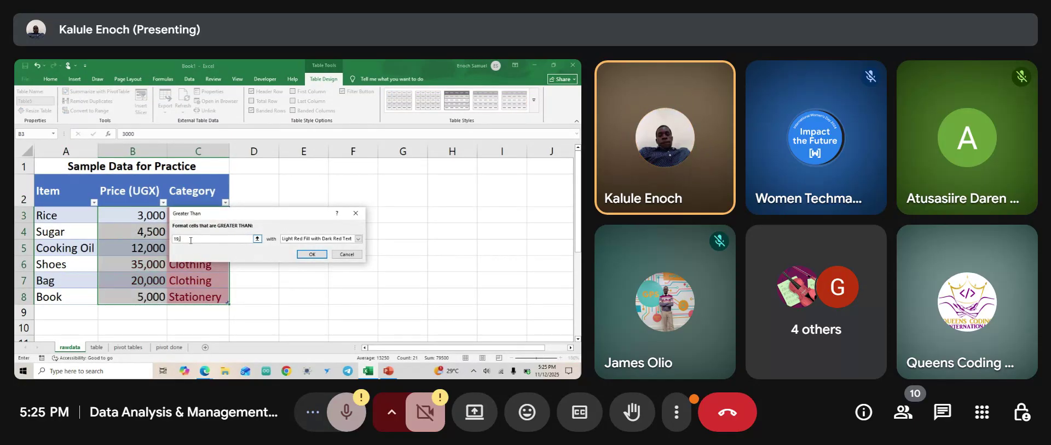
pyautogui.write('100')
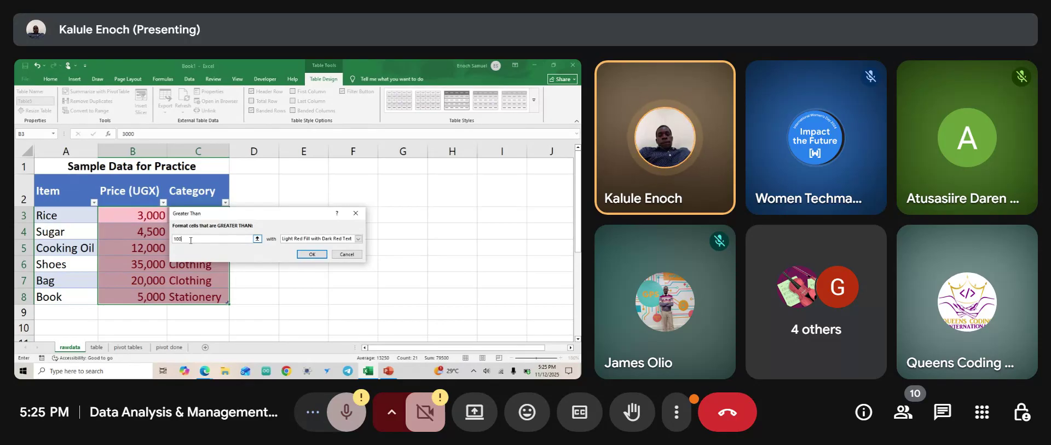
pyautogui.write('00')
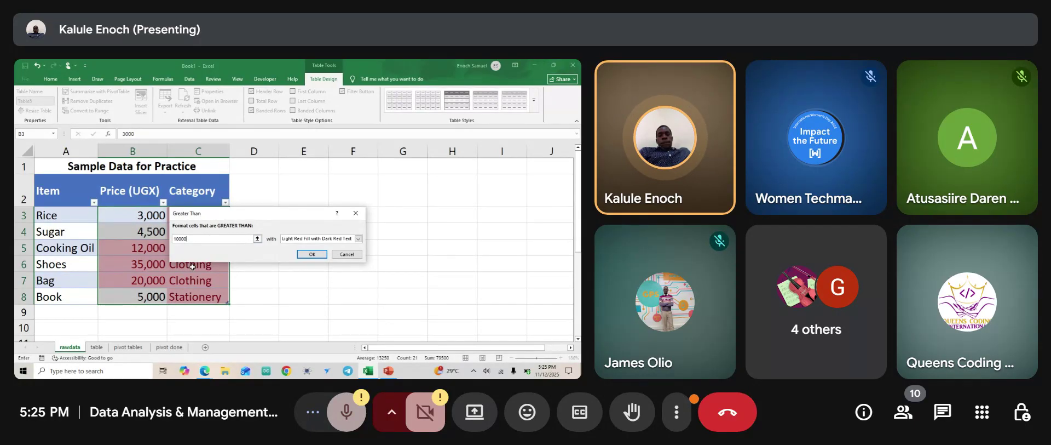
pyautogui.click(359, 239)
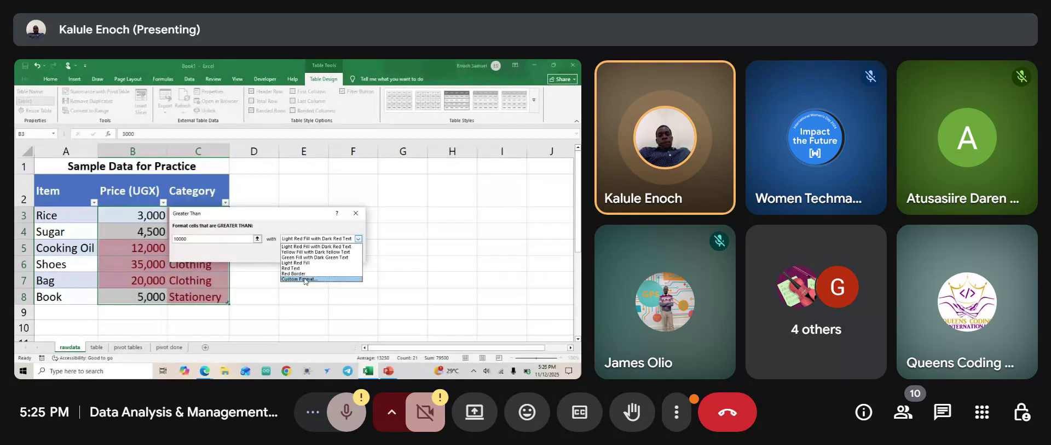
pyautogui.click(307, 251)
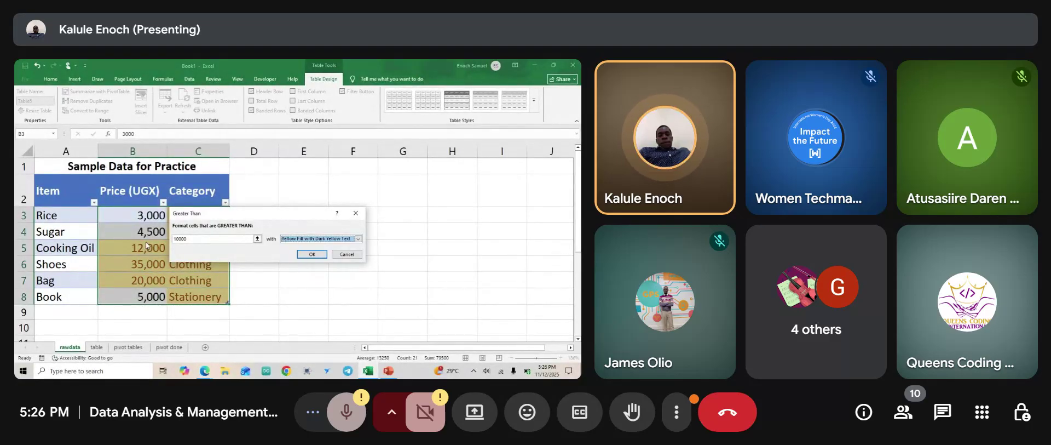
pyautogui.click(312, 254)
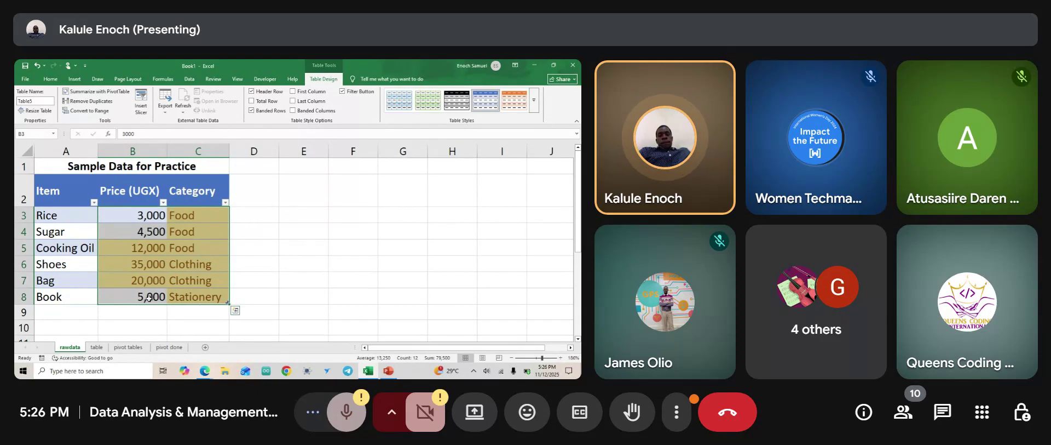
# Review the Structured tables slide in PowerPoint, then undo the table conversion in Excel with Ctrl+Z.
pyautogui.click(387, 371)
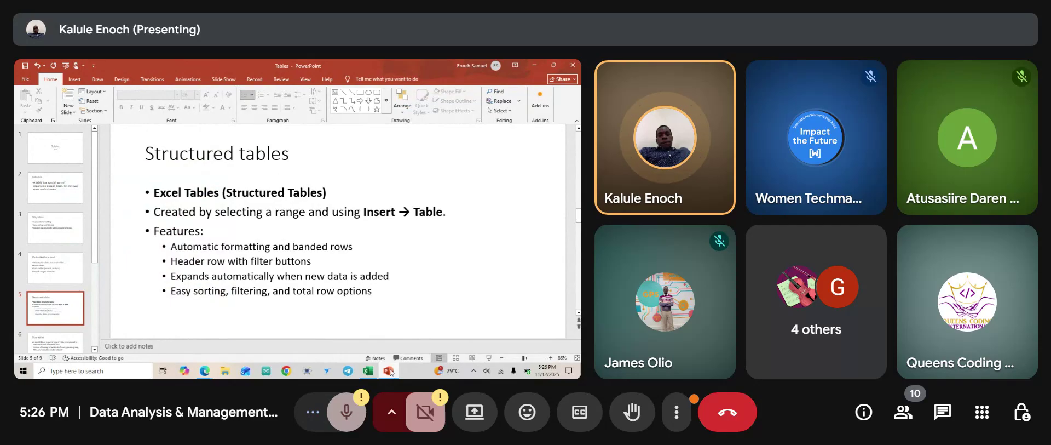
pyautogui.click(370, 372)
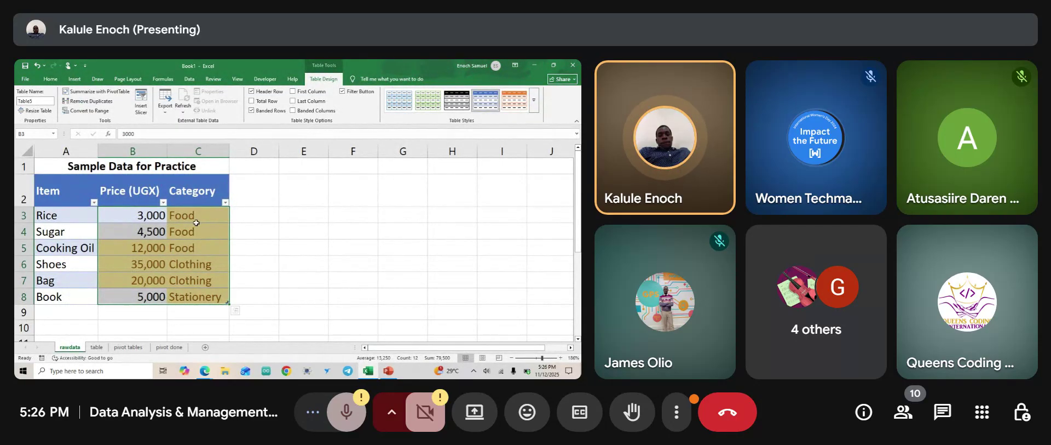
pyautogui.hotkey('ctrl', 'z')
pyautogui.hotkey('ctrl', 'z')
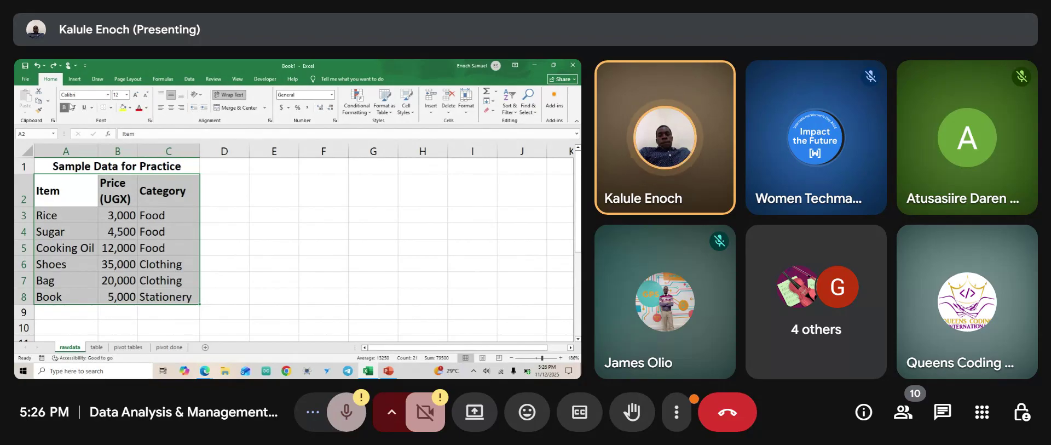
# Insert a table from range $A$2:$C$8 with headers on the price data.
pyautogui.click(77, 80)
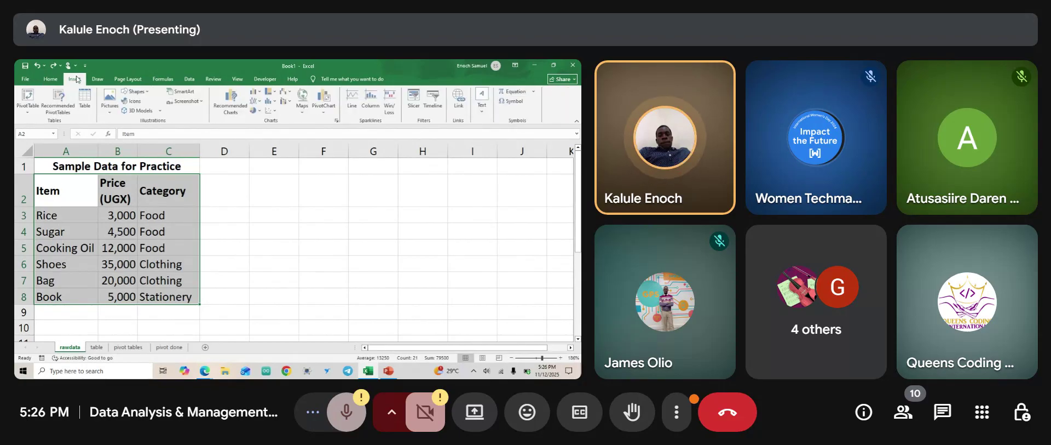
pyautogui.click(88, 106)
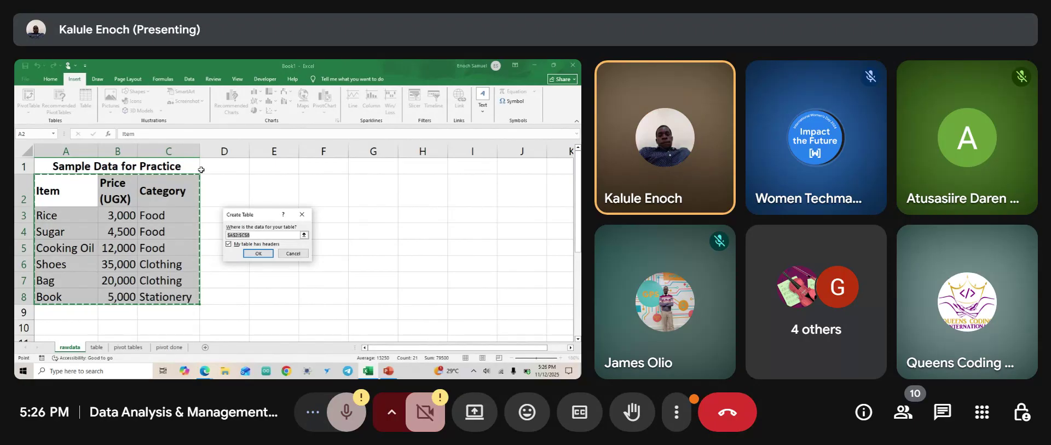
pyautogui.click(264, 253)
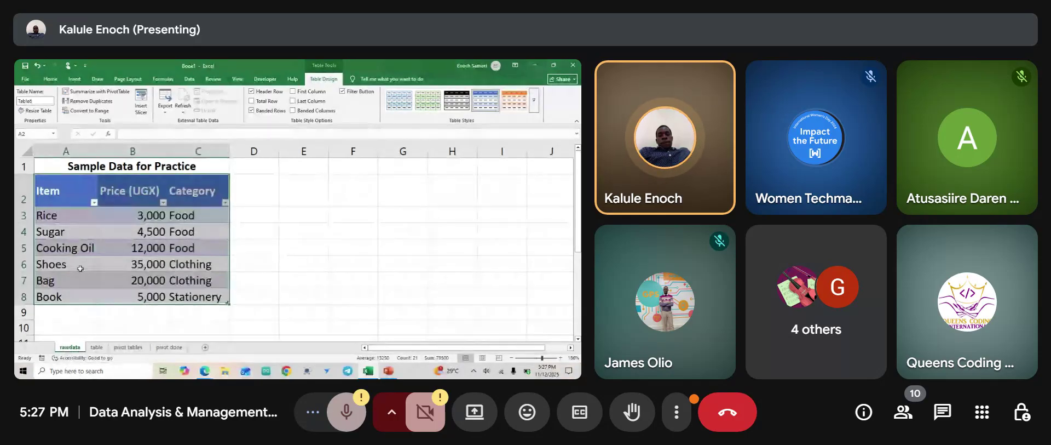
# Apply Light Blue Table Style Light 16 to the price table, then show the PowerPoint slide.
pyautogui.click(534, 101)
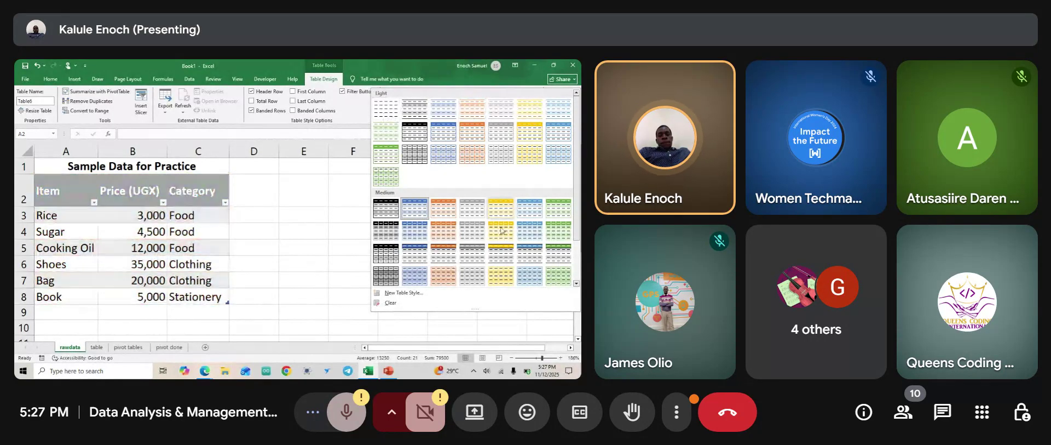
pyautogui.click(447, 164)
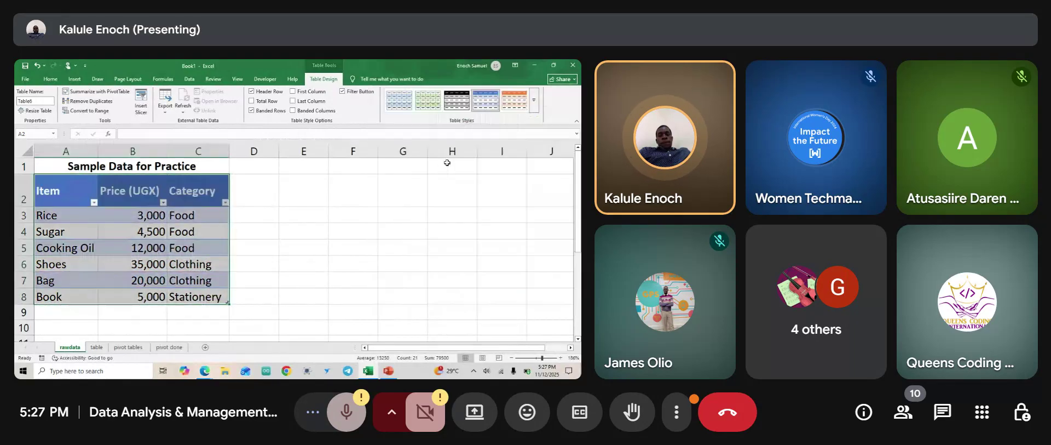
pyautogui.click(388, 376)
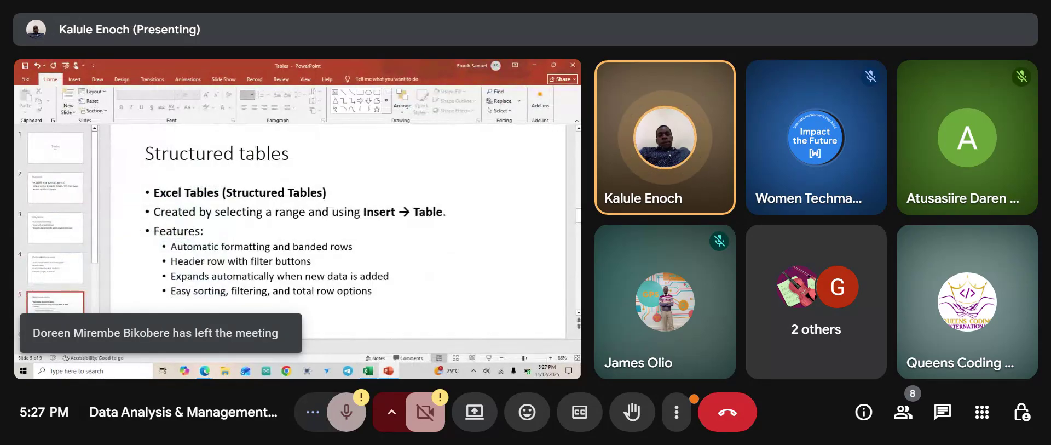
# Zoom around the Structured tables slide, then return to Excel and undo the table formatting.
pyautogui.keyDown('ctrl'); pyautogui.scroll(4, 191, 262); pyautogui.keyUp('ctrl')
pyautogui.hscroll(-2, 192, 263)
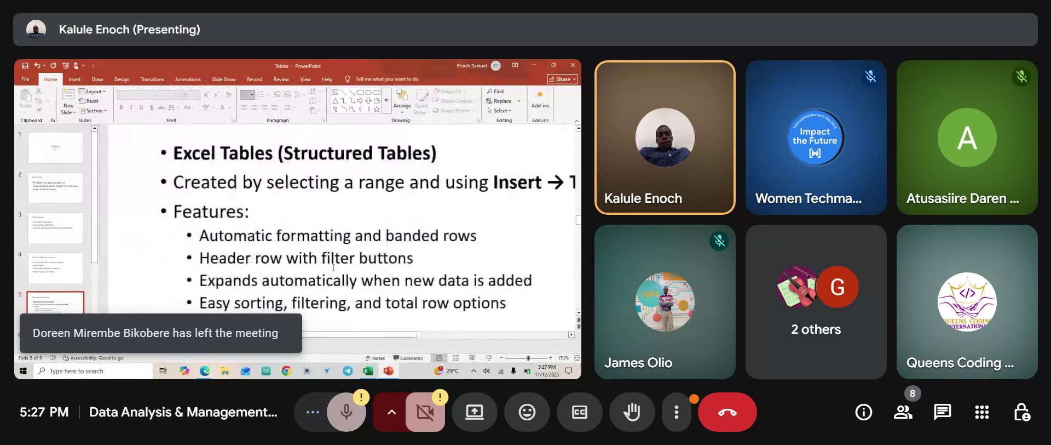
pyautogui.scroll(-4, 344, 245)
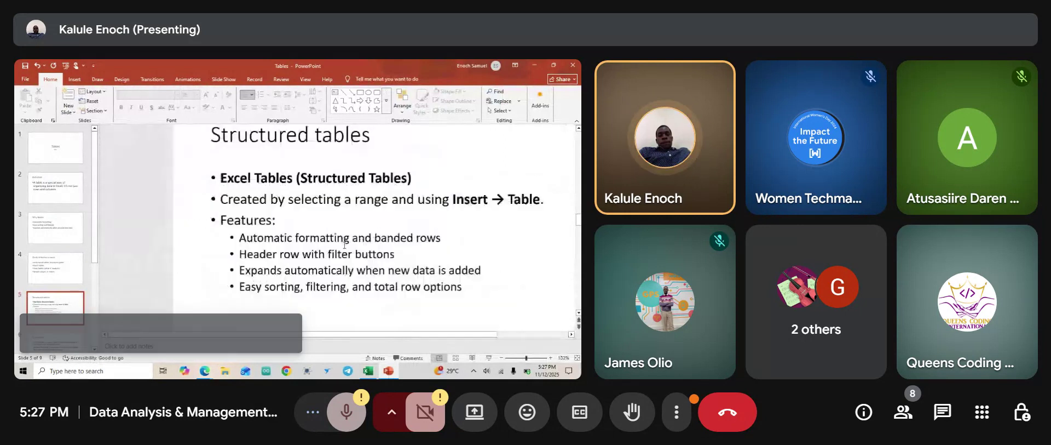
pyautogui.click(369, 372)
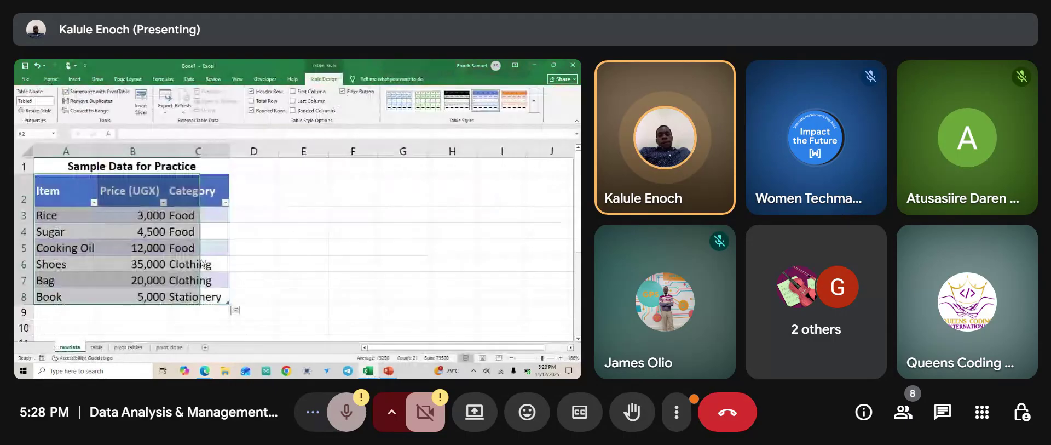
pyautogui.hotkey('ctrl', 'z')
# Select cells A1 to A3, open Sort & Filter, switch to the 'table' sheet, and admit a call participant.
pyautogui.click(272, 232)
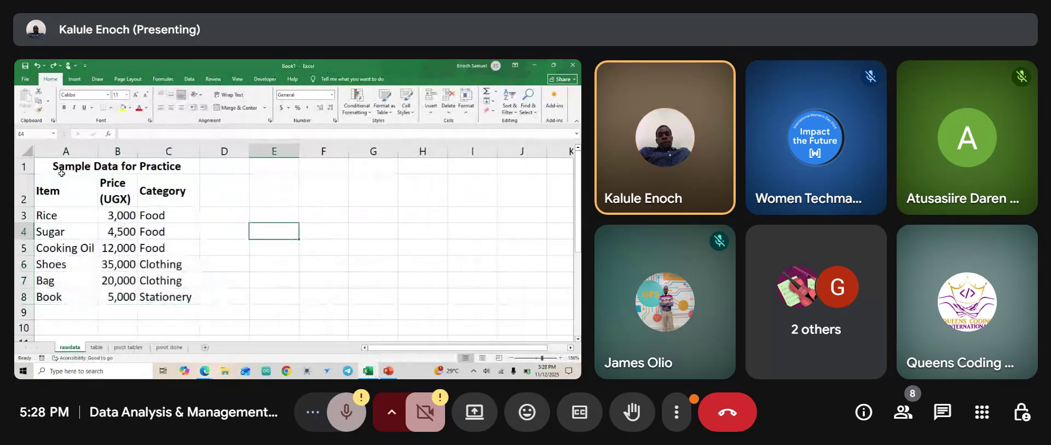
pyautogui.click(87, 166)
pyautogui.click(89, 191)
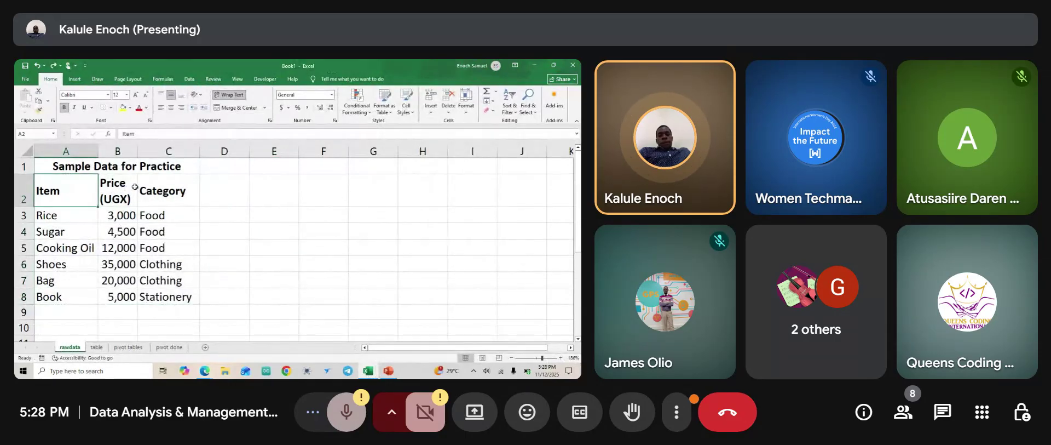
pyautogui.click(63, 215)
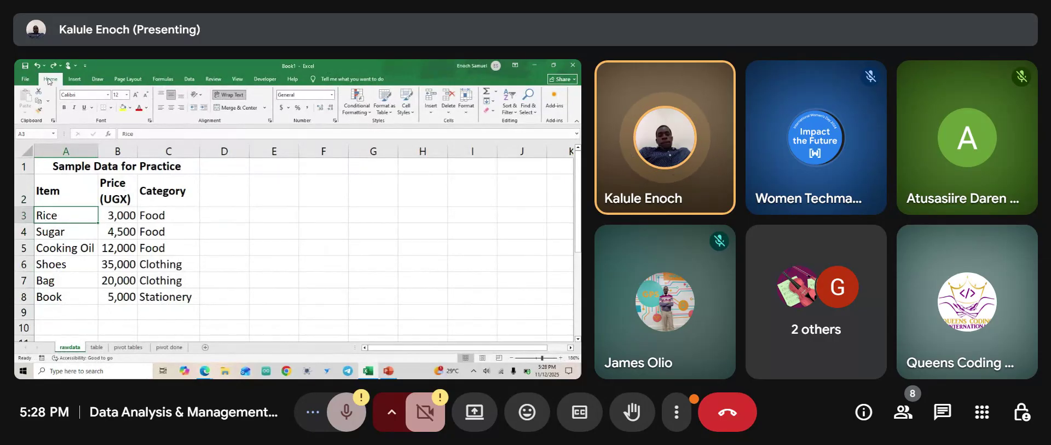
pyautogui.click(516, 114)
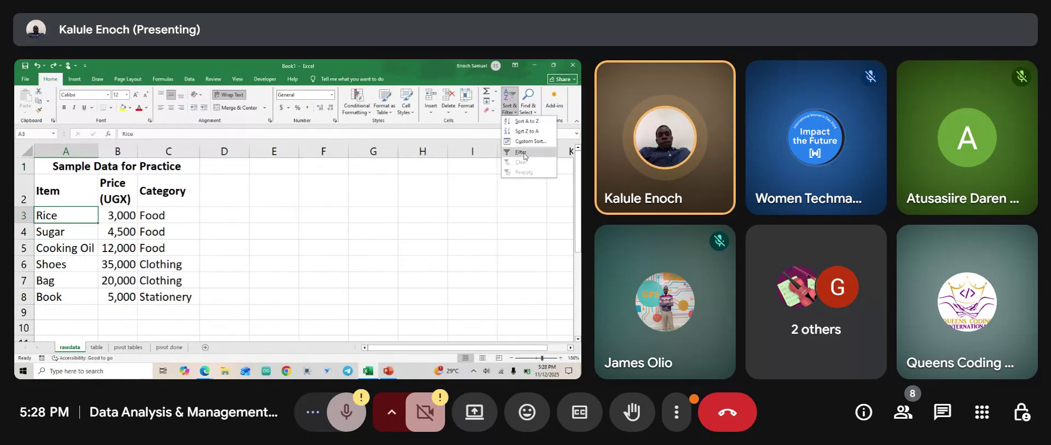
pyautogui.click(98, 352)
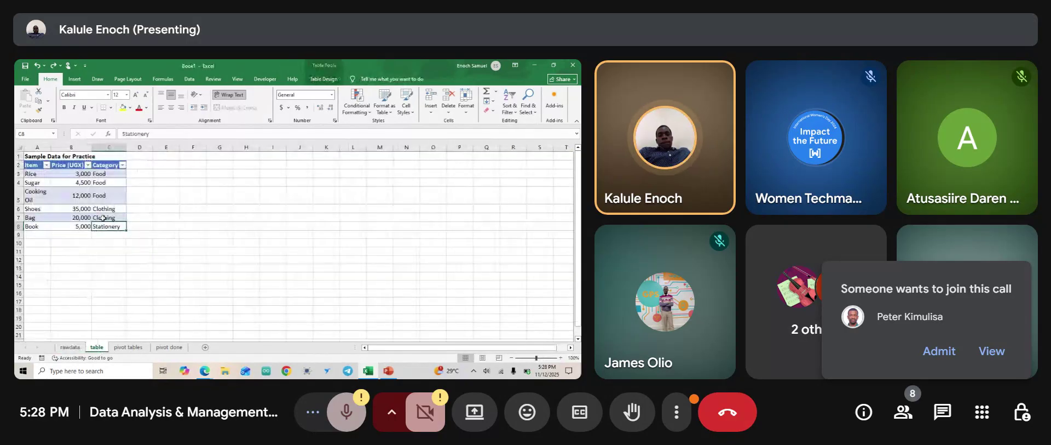
pyautogui.click(940, 347)
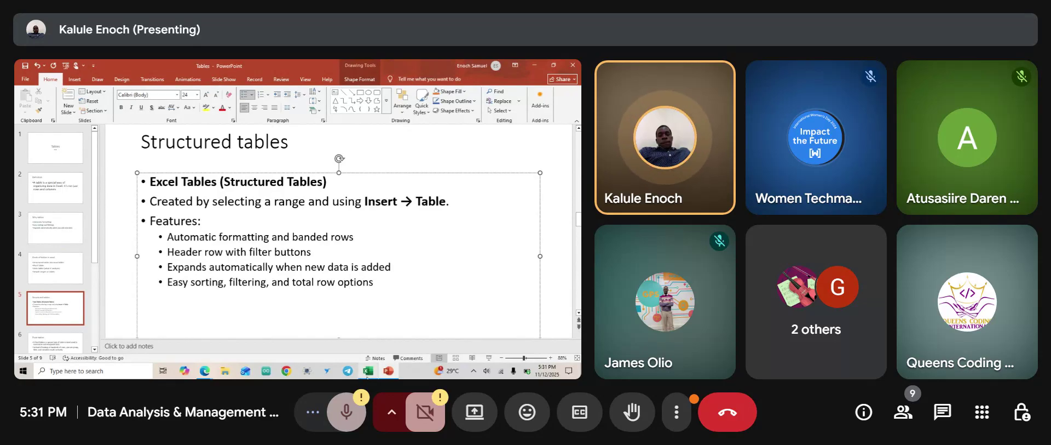
# Return from the Structured tables slide to the Excel table ending with Pencil at 1,000.
pyautogui.click(368, 372)
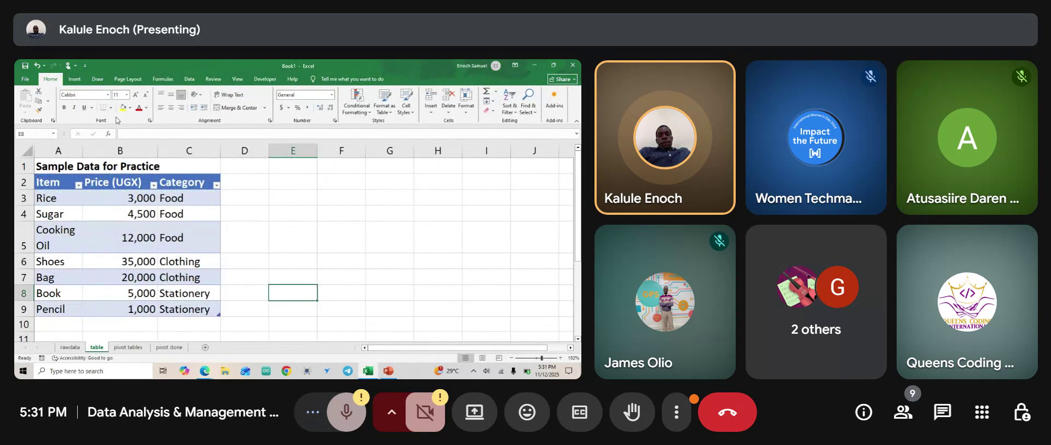
# On the rawdata sheet, enter =SUM(B3:B9) in B10 to total the prices to 80,500.
pyautogui.click(71, 347)
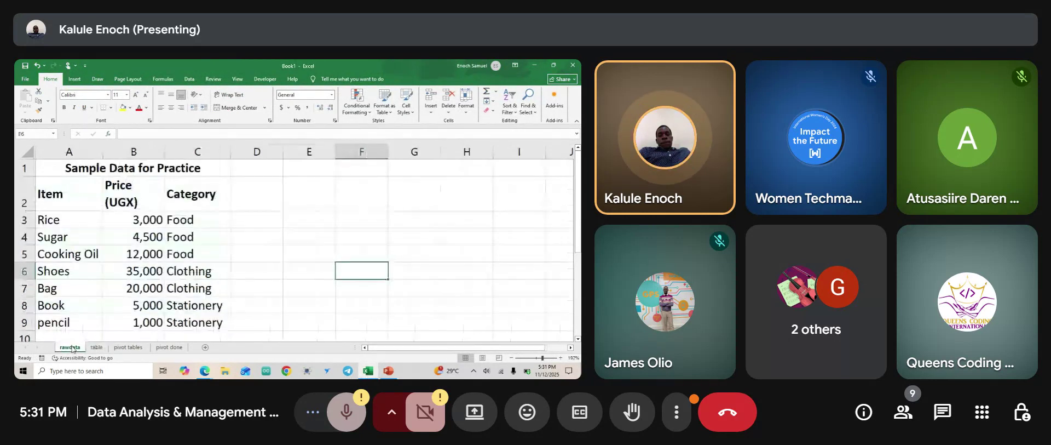
pyautogui.scroll(-2, 150, 295)
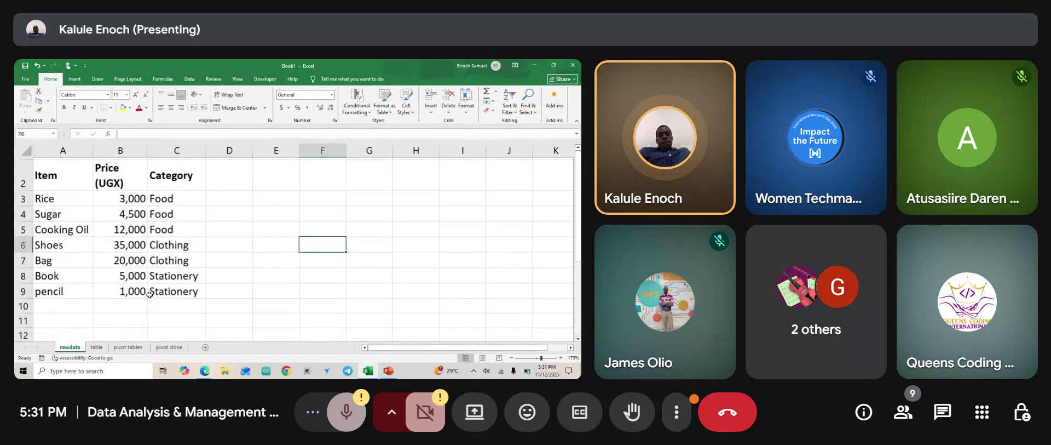
pyautogui.click(122, 301)
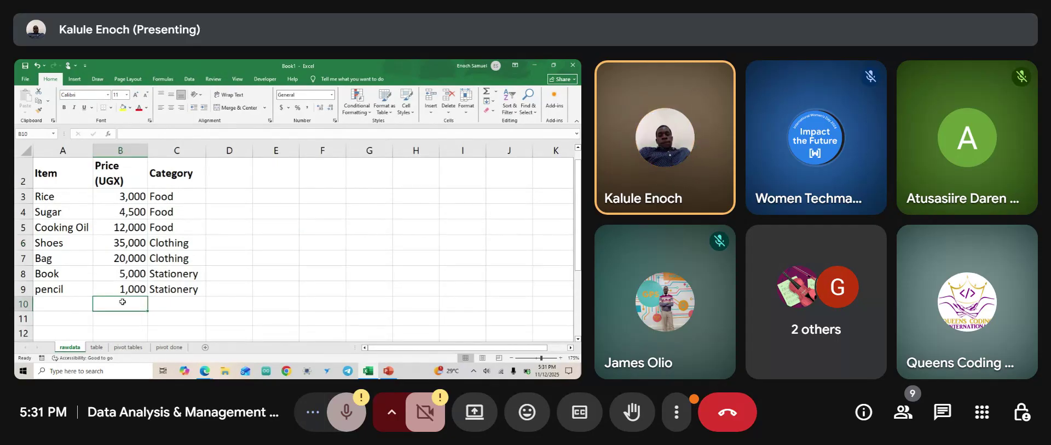
pyautogui.write('=sum')
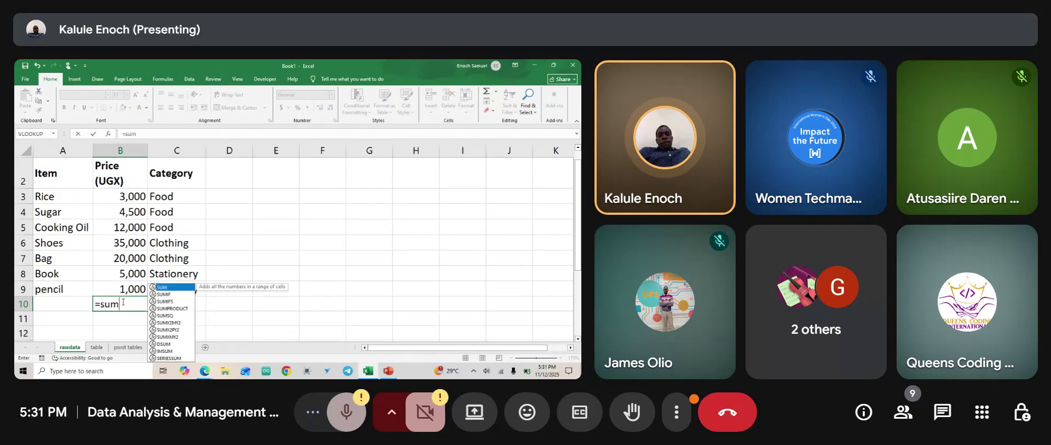
pyautogui.write('(')
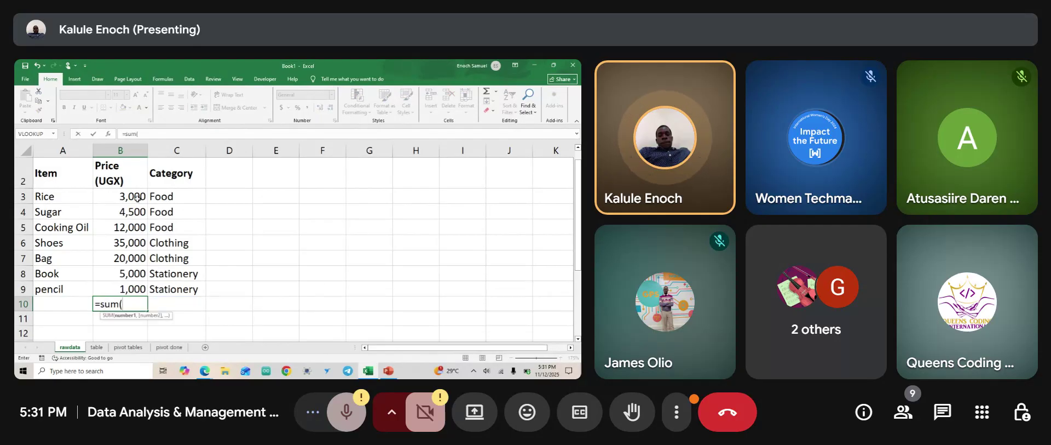
pyautogui.click(136, 196)
pyautogui.hotkey('shift', 'Down')
pyautogui.hotkey('shift', 'Down')
pyautogui.hotkey('shift', 'Down')
pyautogui.hotkey('shift', 'Down')
pyautogui.hotkey('shift', 'Down')
pyautogui.hotkey('shift', 'Down')
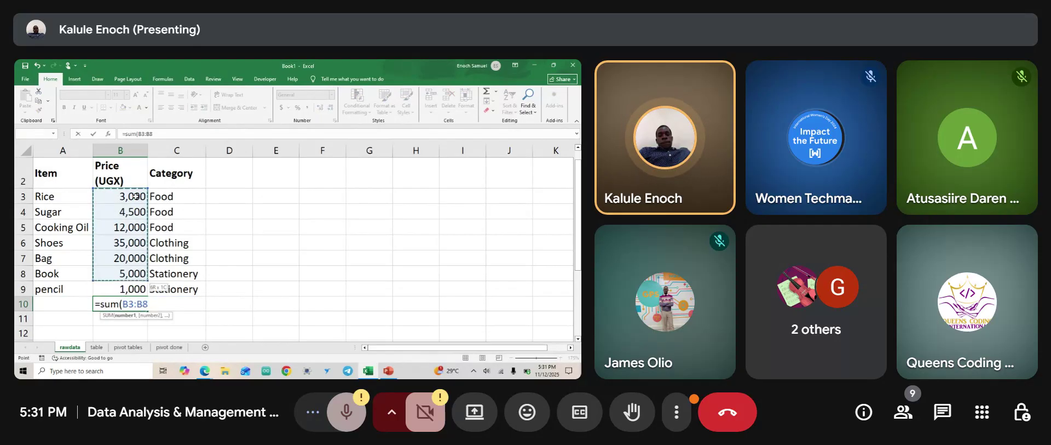
pyautogui.write(')')
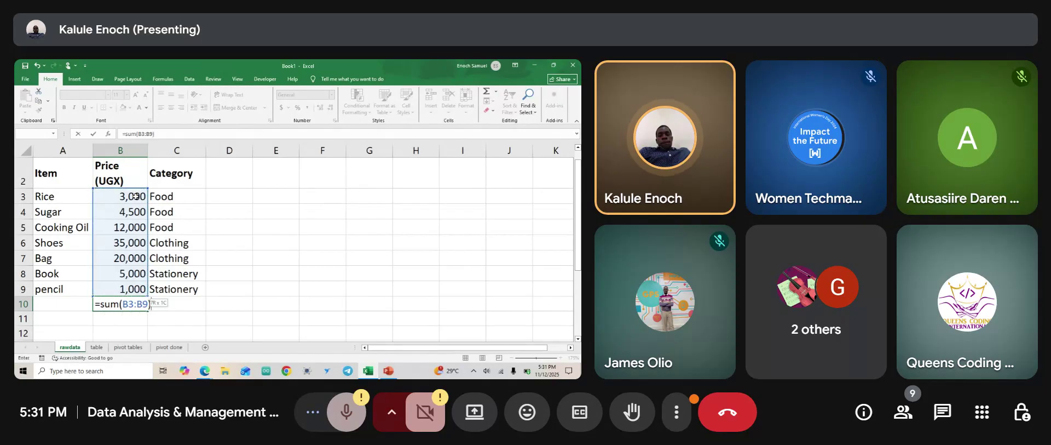
pyautogui.press('Return')
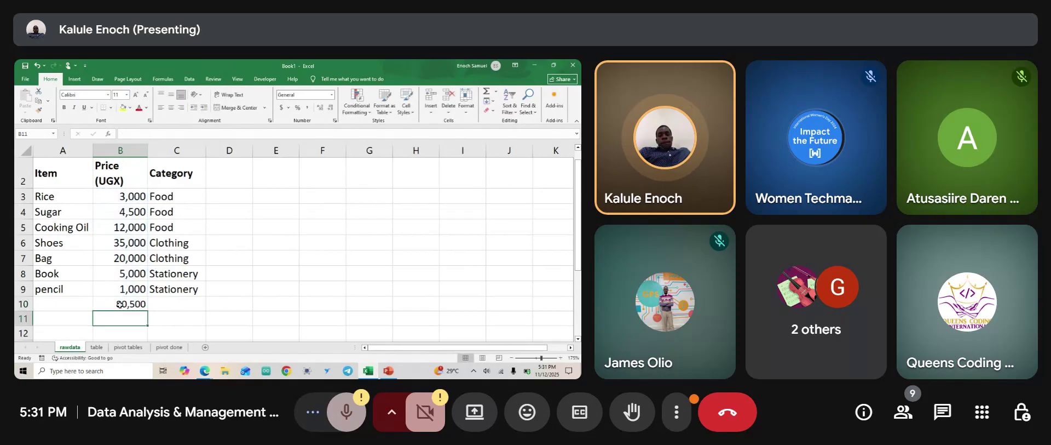
pyautogui.click(120, 304)
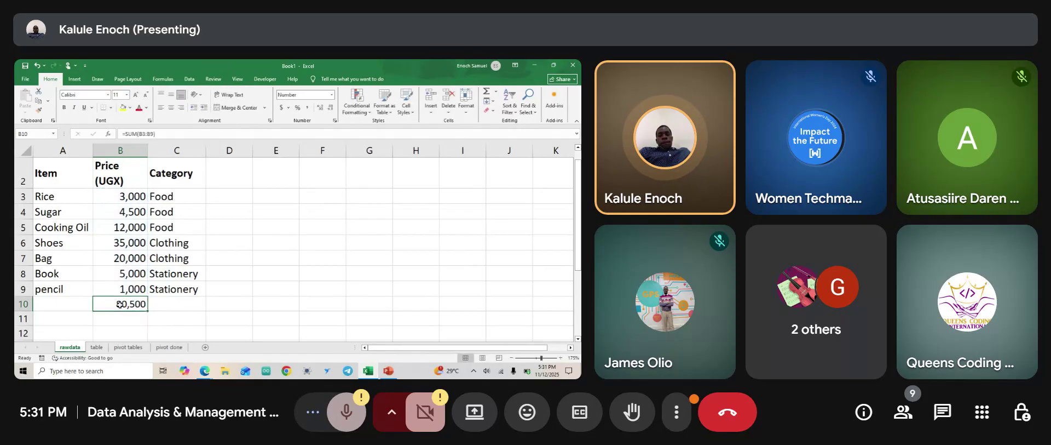
# Switch to the 'table' sheet and select the Sugar price cell B4.
pyautogui.click(97, 347)
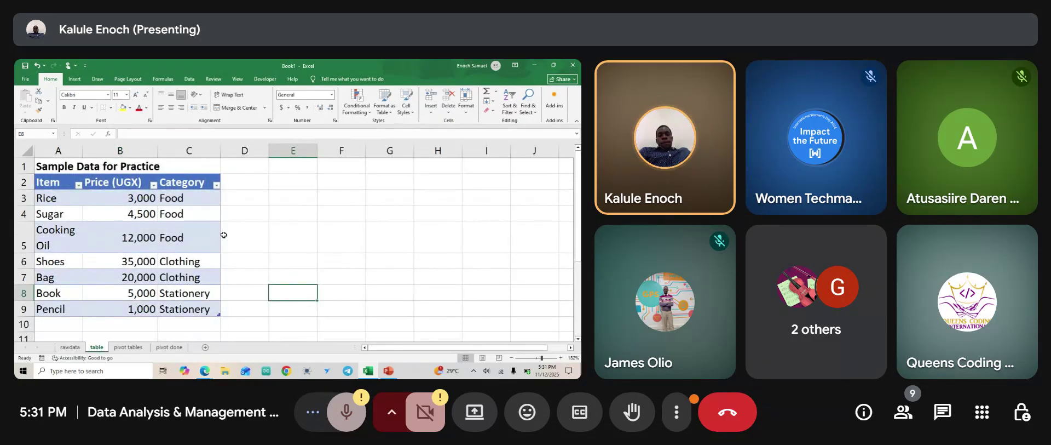
pyautogui.click(124, 219)
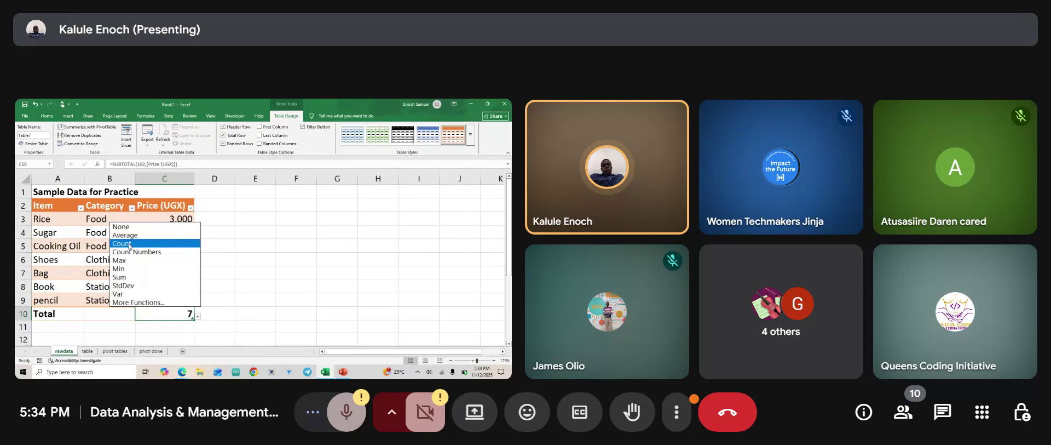
# Try Count and then Average as the Total row function for the Price column.
pyautogui.click(130, 244)
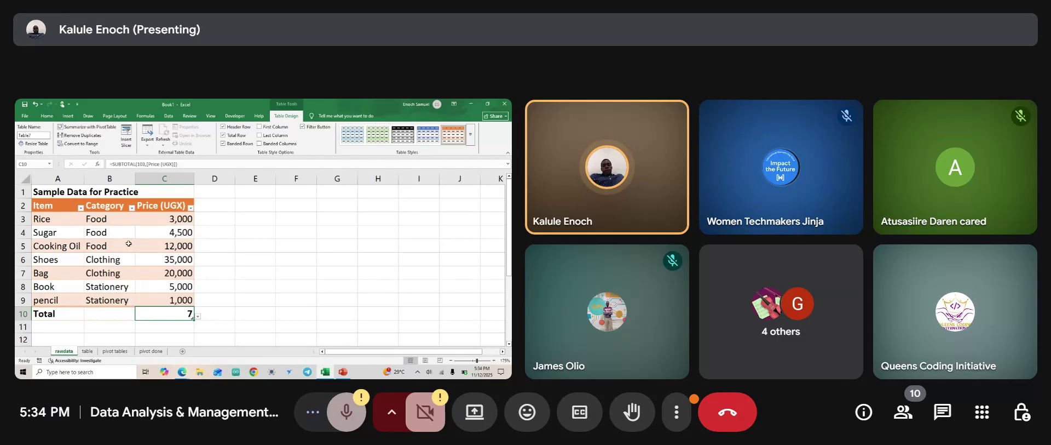
pyautogui.click(197, 316)
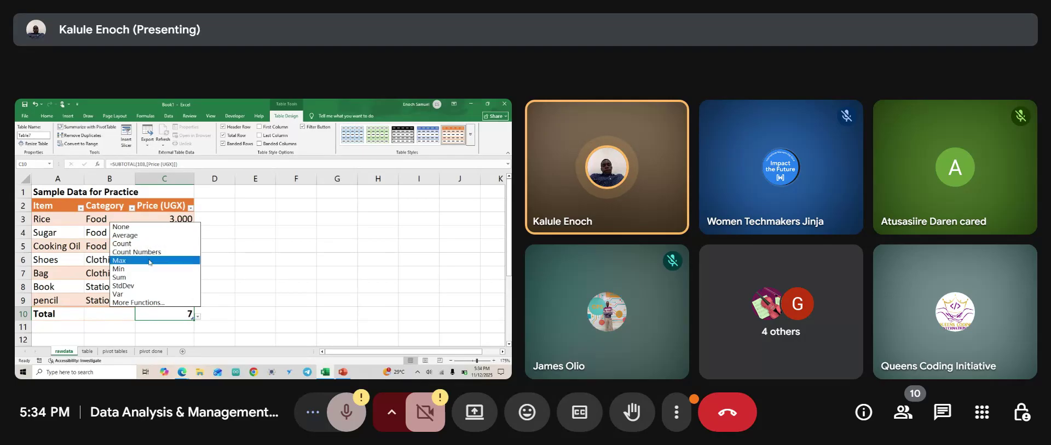
pyautogui.click(137, 236)
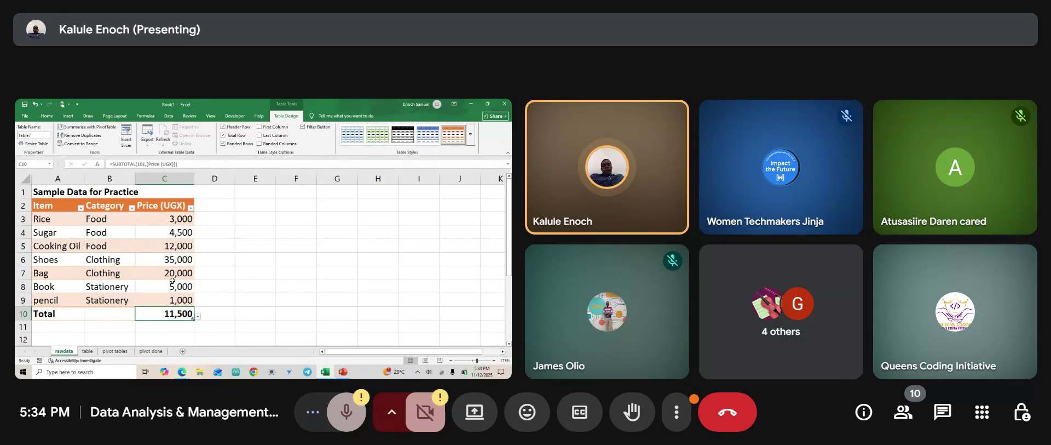
# Set the Total row to SUM via More Functions, giving =SUM(C3:C9) of 80,500.
pyautogui.click(198, 317)
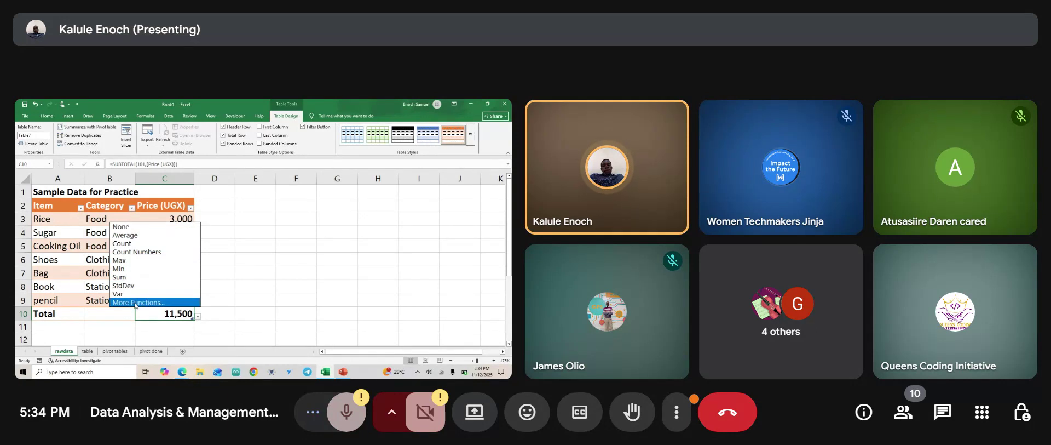
pyautogui.click(136, 302)
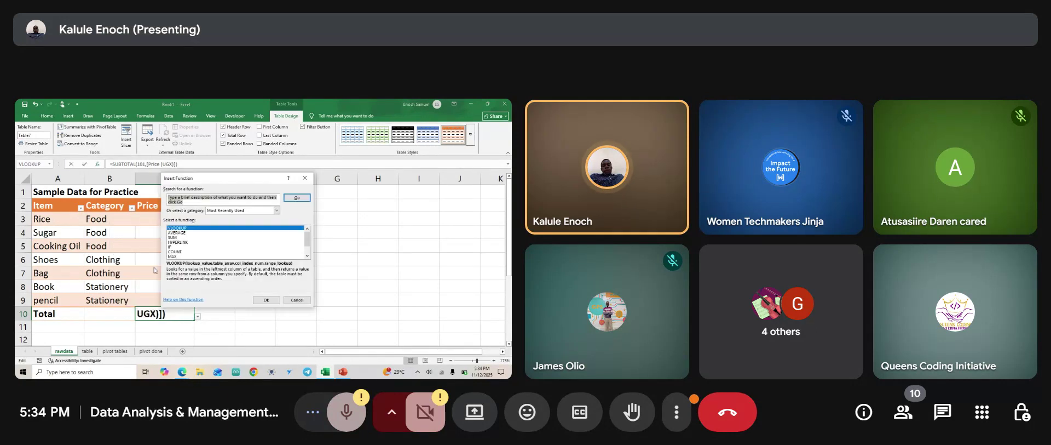
pyautogui.click(309, 256)
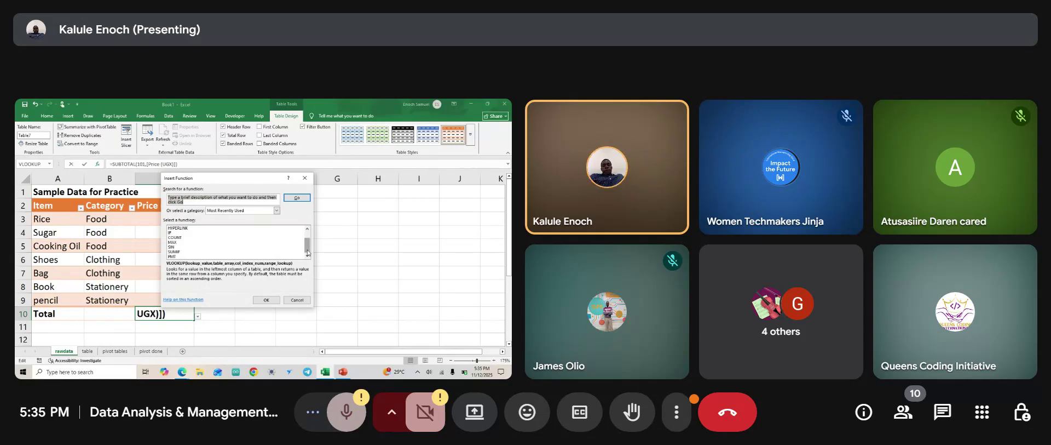
pyautogui.scroll(1, 213, 236)
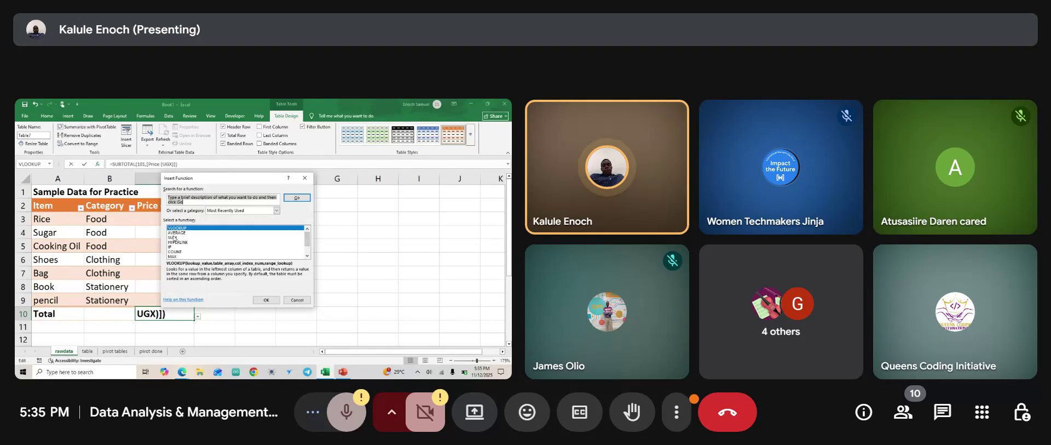
pyautogui.click(174, 237)
pyautogui.click(269, 300)
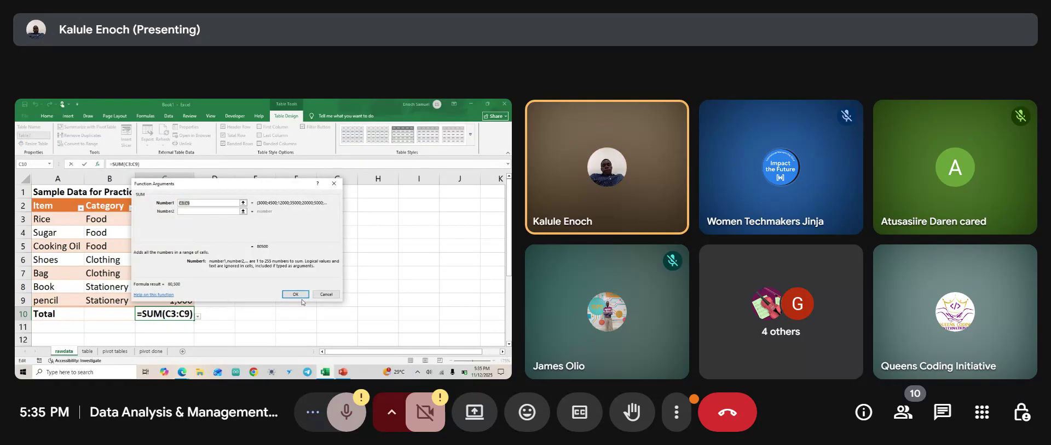
pyautogui.click(298, 294)
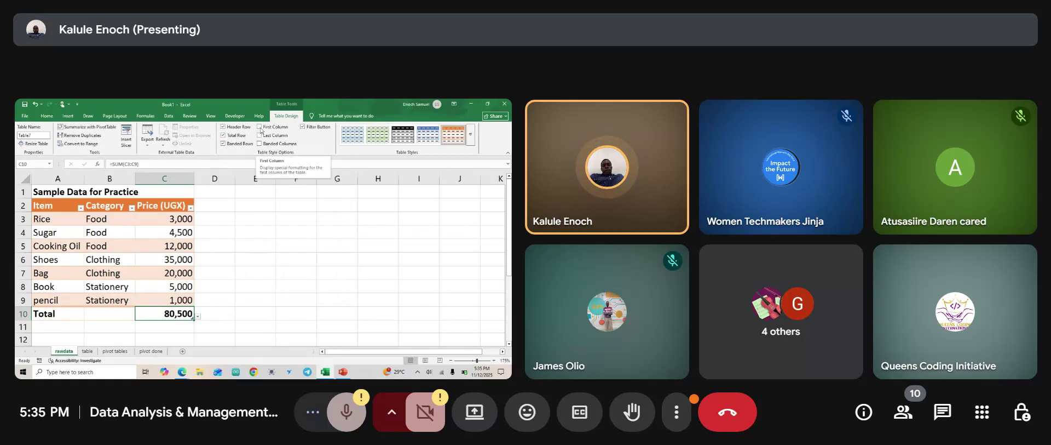
# Try bold First Column and Last Column formatting, then turn both back off.
pyautogui.click(259, 126)
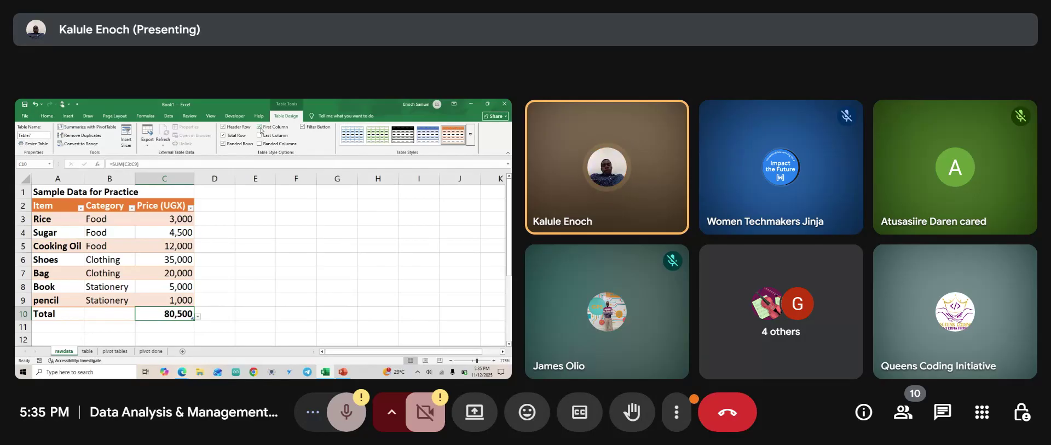
pyautogui.click(260, 128)
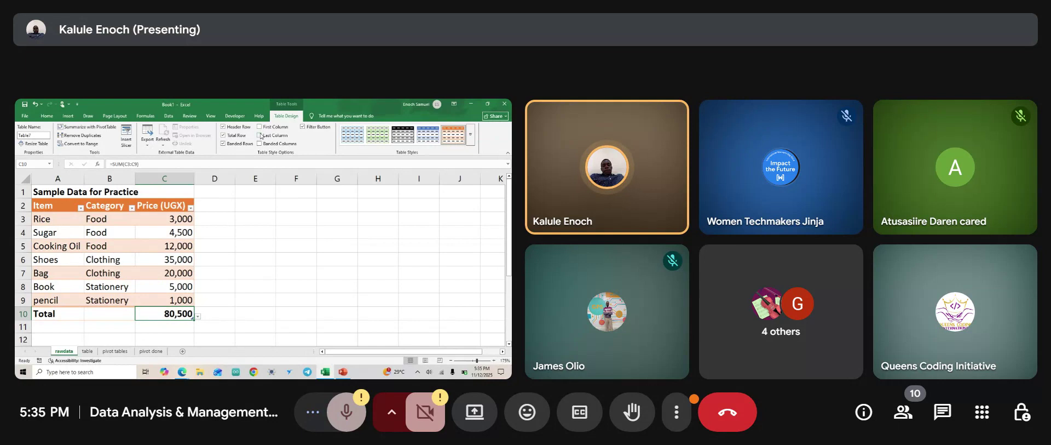
pyautogui.click(261, 136)
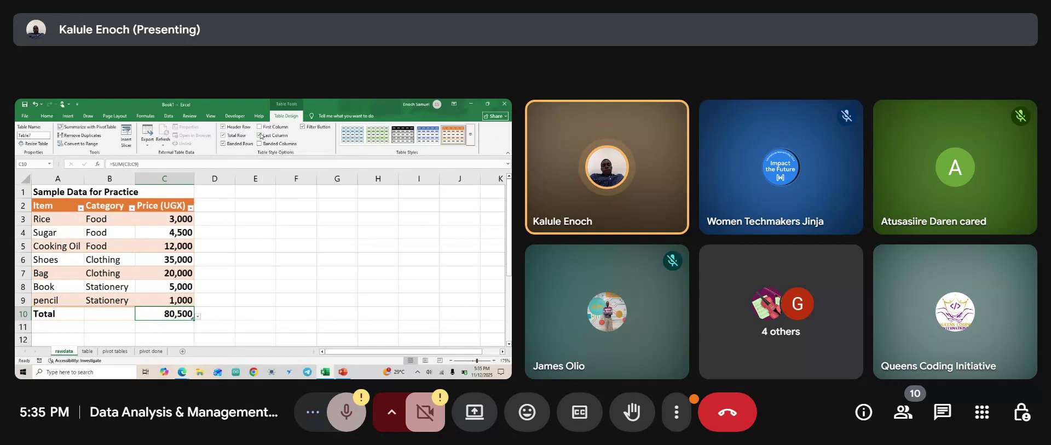
pyautogui.click(261, 135)
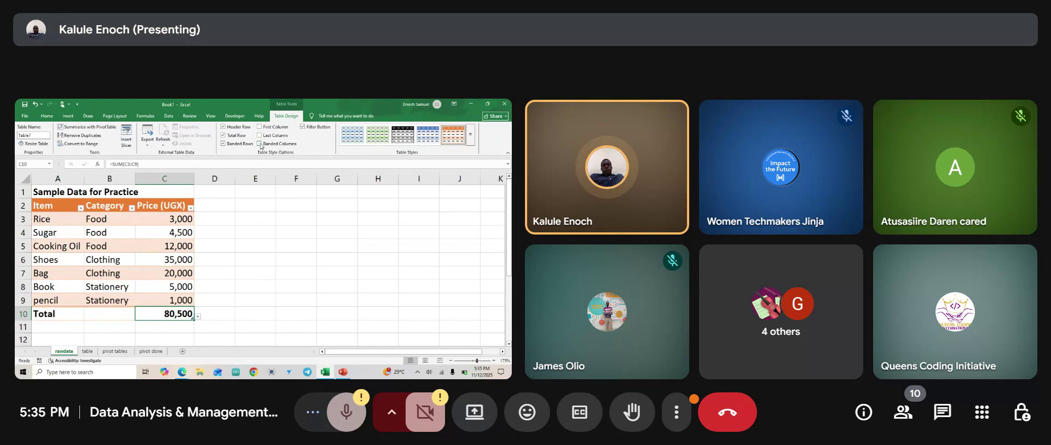
# Experiment with Banded Columns and Banded Rows, ending with rows banded and columns unbanded.
pyautogui.click(260, 144)
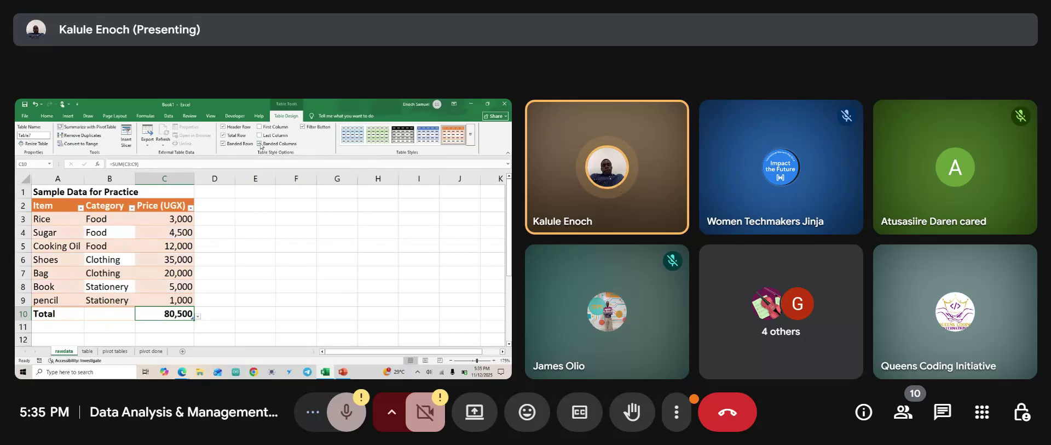
pyautogui.click(260, 144)
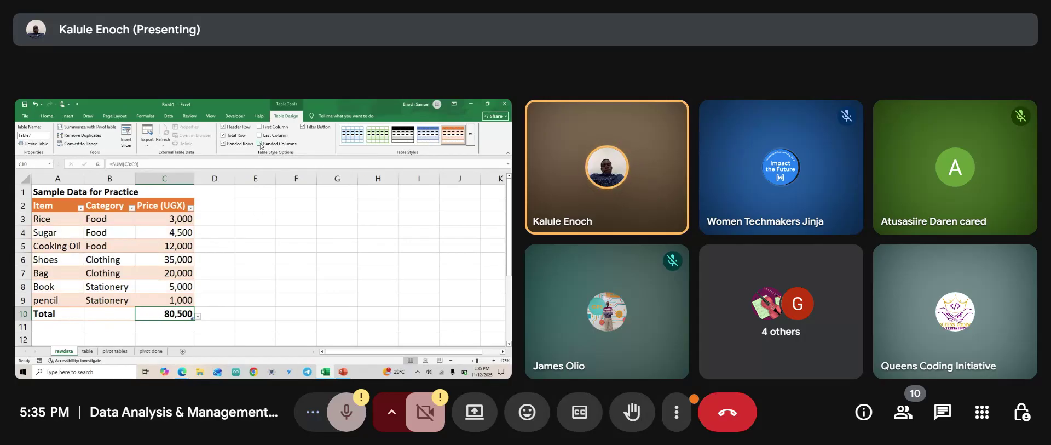
pyautogui.click(260, 144)
pyautogui.click(260, 144)
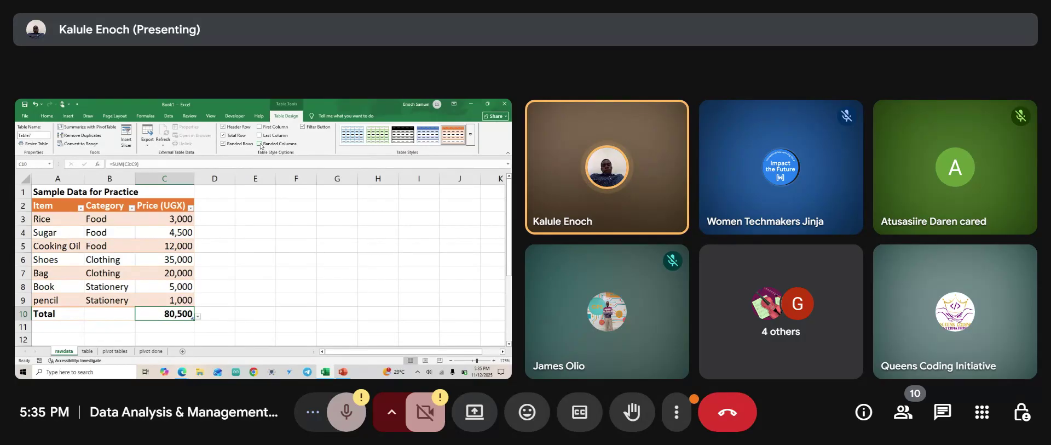
pyautogui.click(260, 144)
pyautogui.click(261, 144)
pyautogui.click(224, 144)
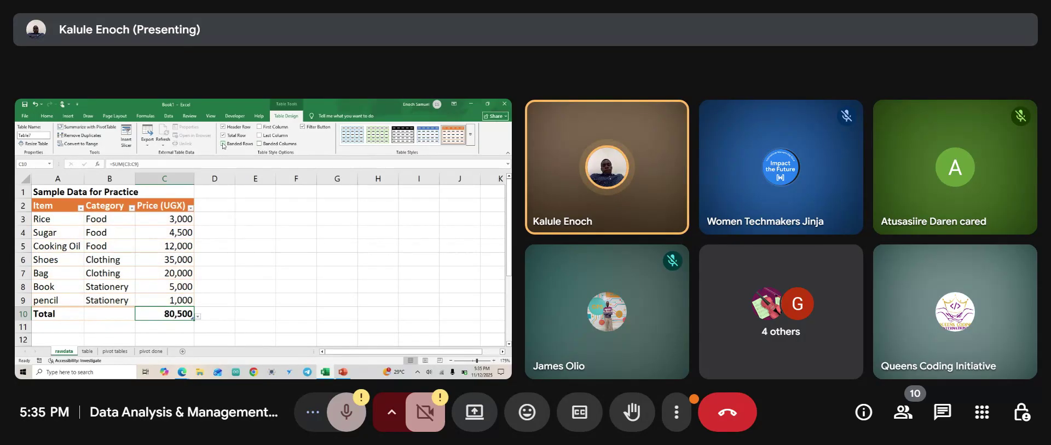
pyautogui.click(260, 144)
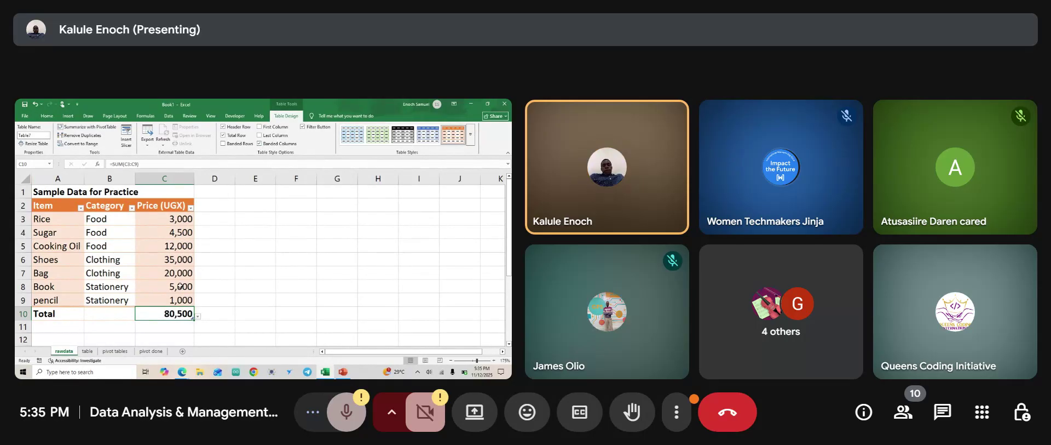
pyautogui.click(259, 144)
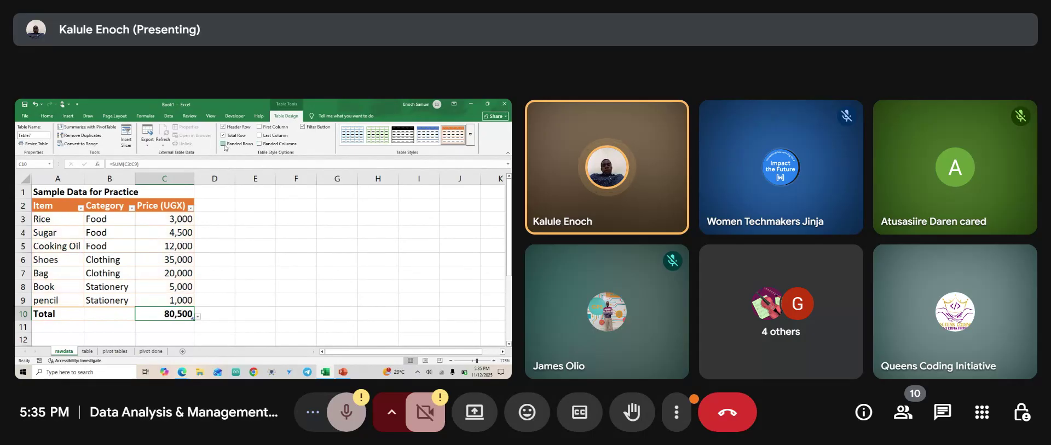
pyautogui.click(223, 144)
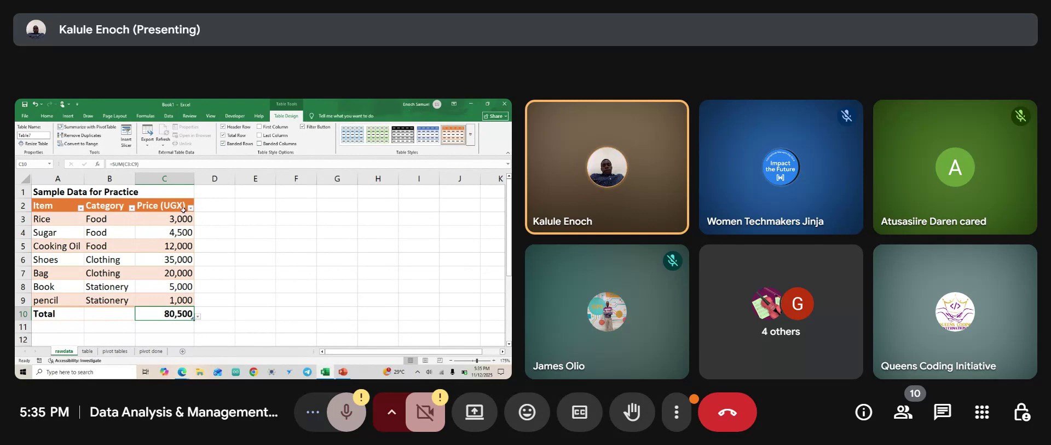
# Toggle the header filter arrows off and on, keeping them shown, then go to the 'table' sheet.
pyautogui.click(303, 126)
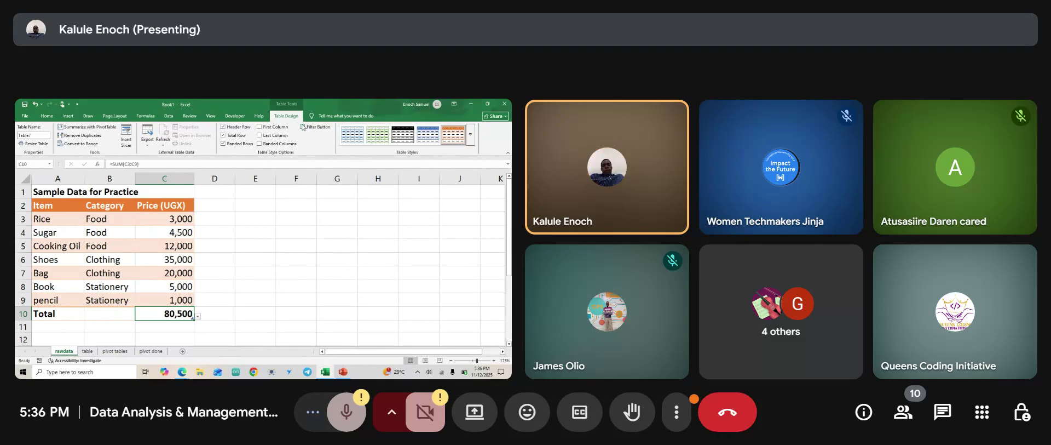
pyautogui.click(302, 126)
pyautogui.click(303, 127)
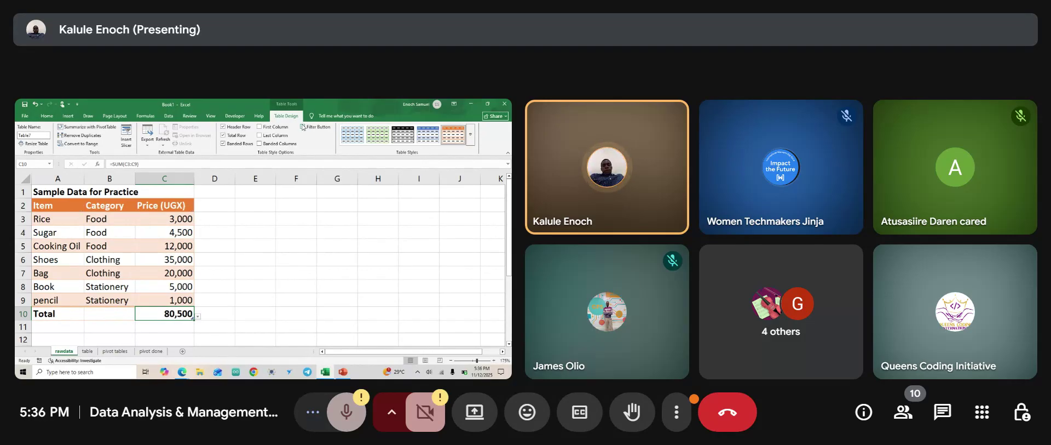
pyautogui.click(302, 127)
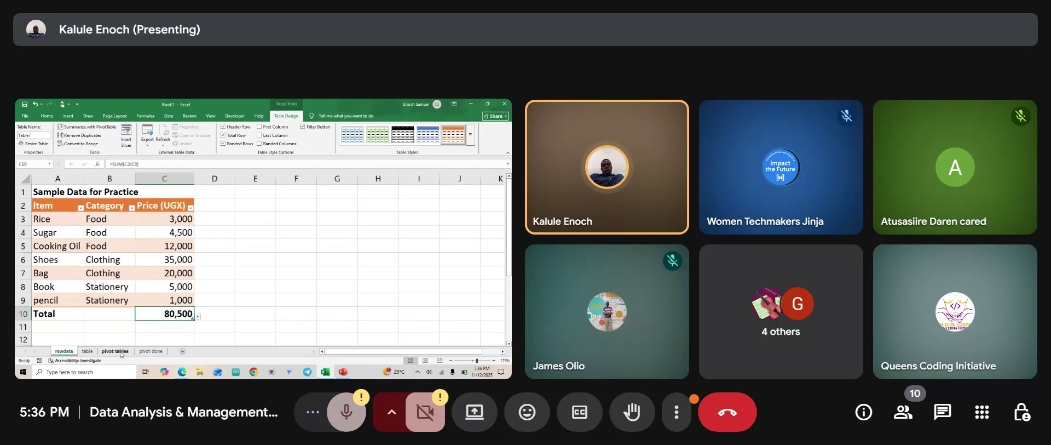
pyautogui.click(88, 352)
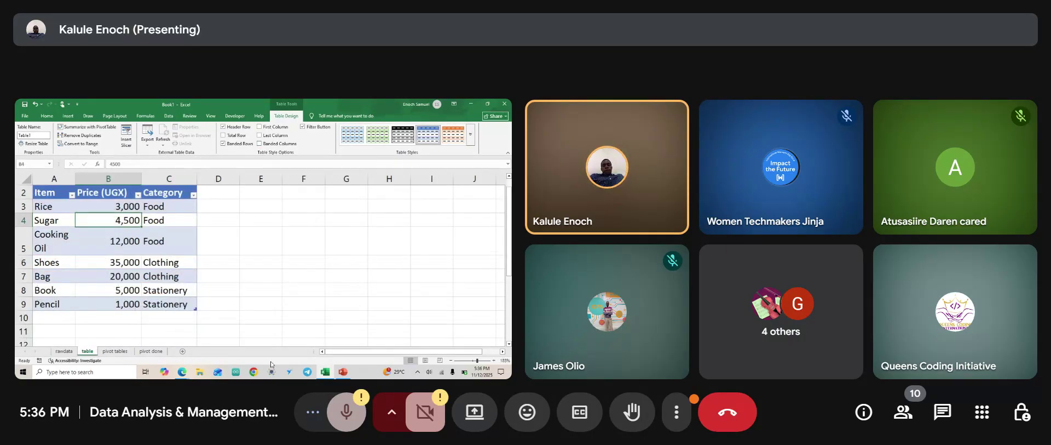
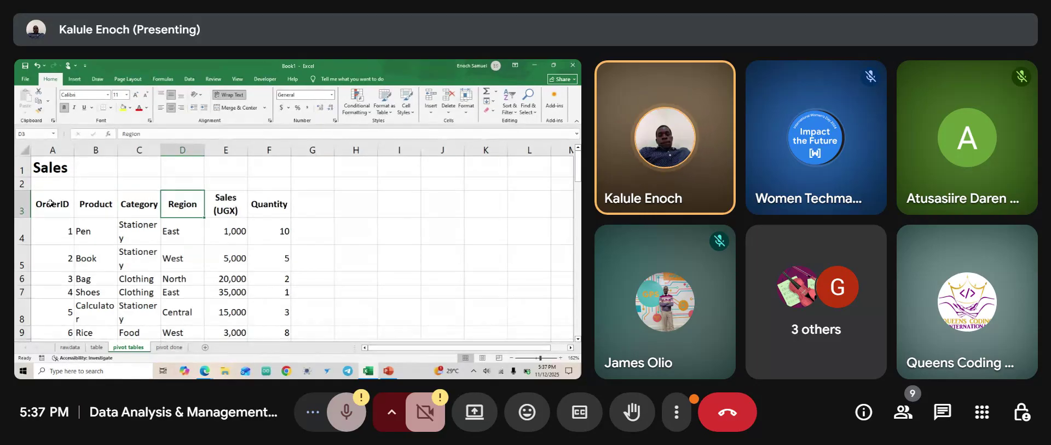
pyautogui.press('Right')
# Select the Region, Sales (UGX) and Quantity headers and scroll through the table.
pyautogui.press('Left')
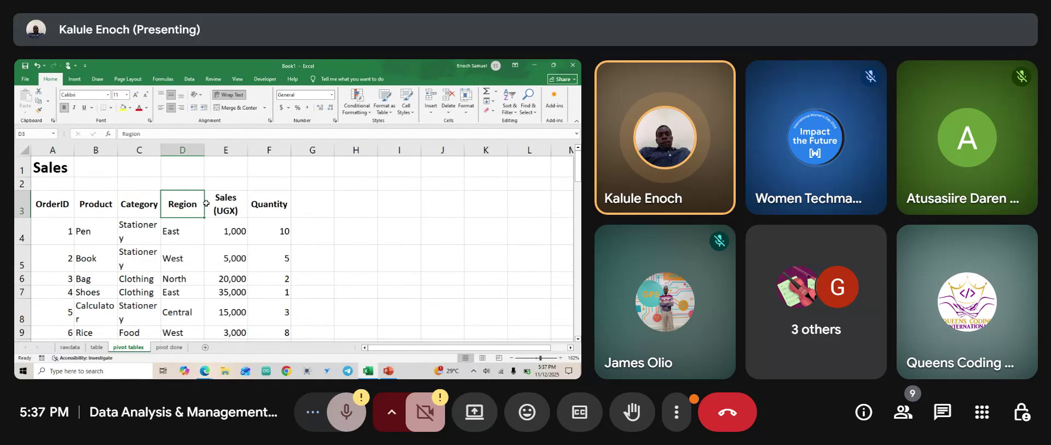
pyautogui.click(206, 203)
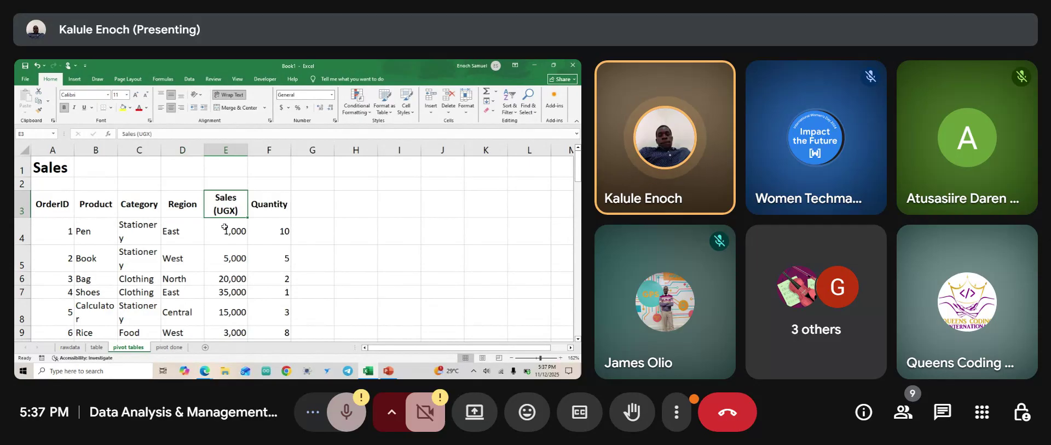
pyautogui.click(284, 202)
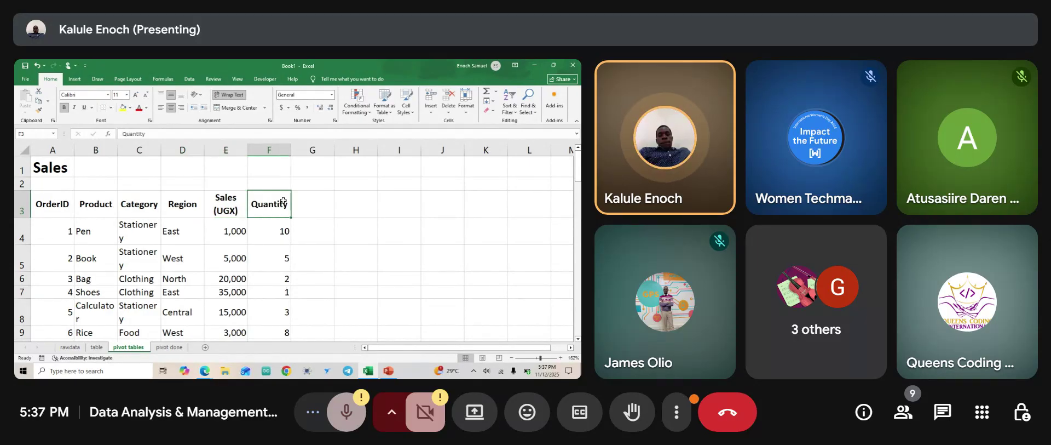
pyautogui.scroll(-20, 274, 212)
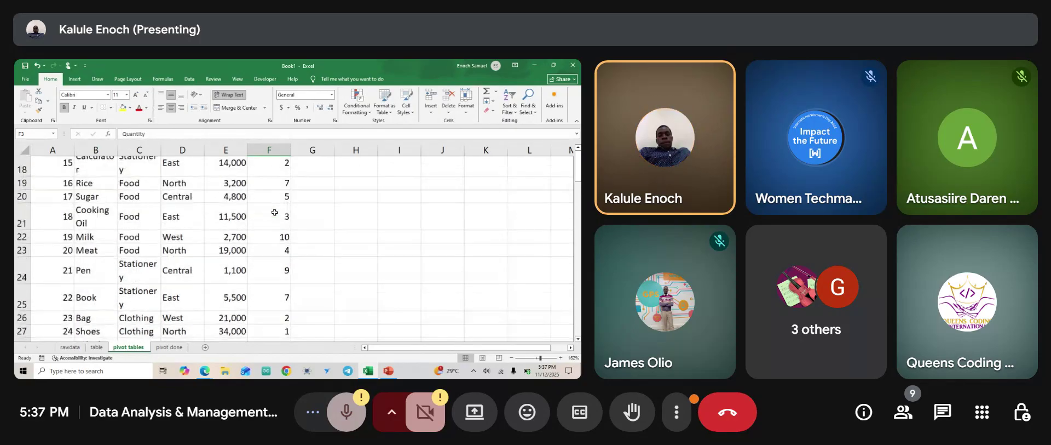
pyautogui.scroll(8, 275, 212)
pyautogui.scroll(-2, 274, 212)
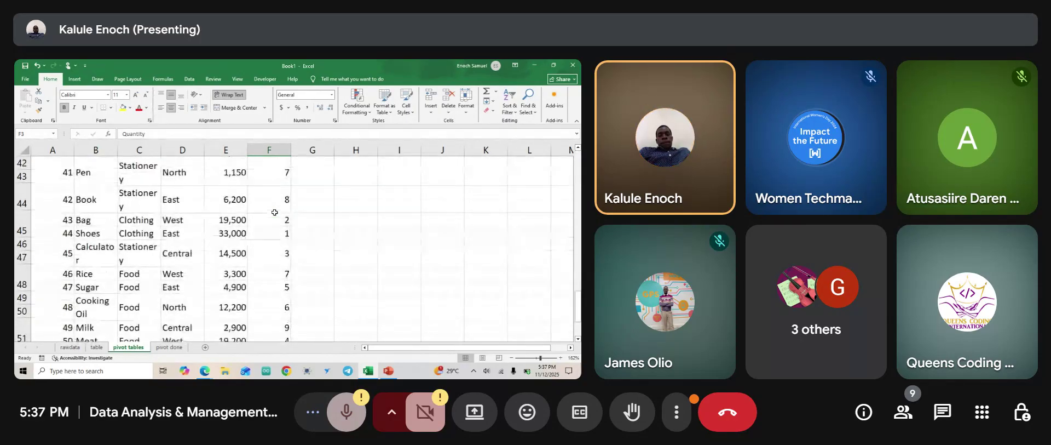
pyautogui.scroll(12, 182, 243)
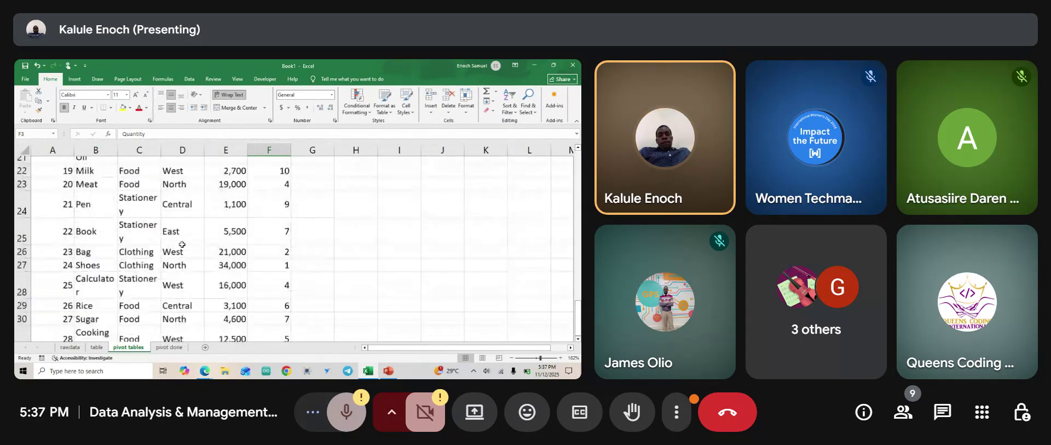
pyautogui.scroll(2, 182, 244)
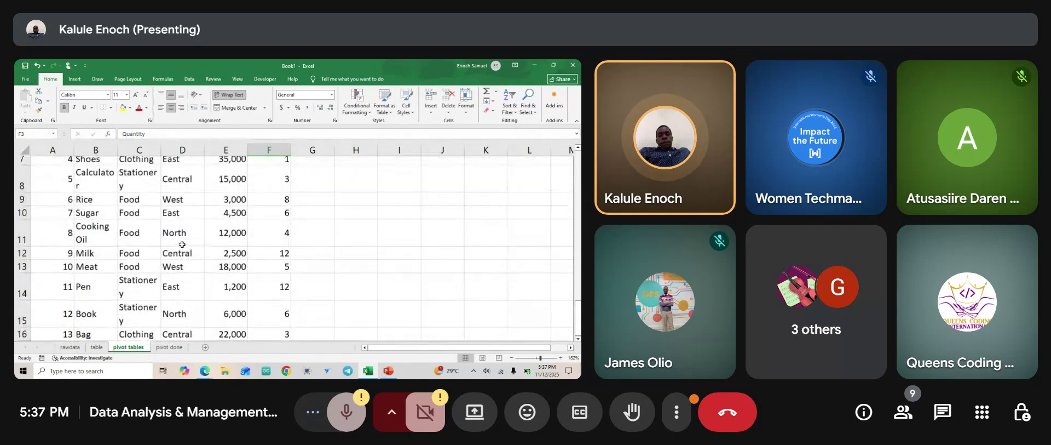
pyautogui.scroll(2, 183, 244)
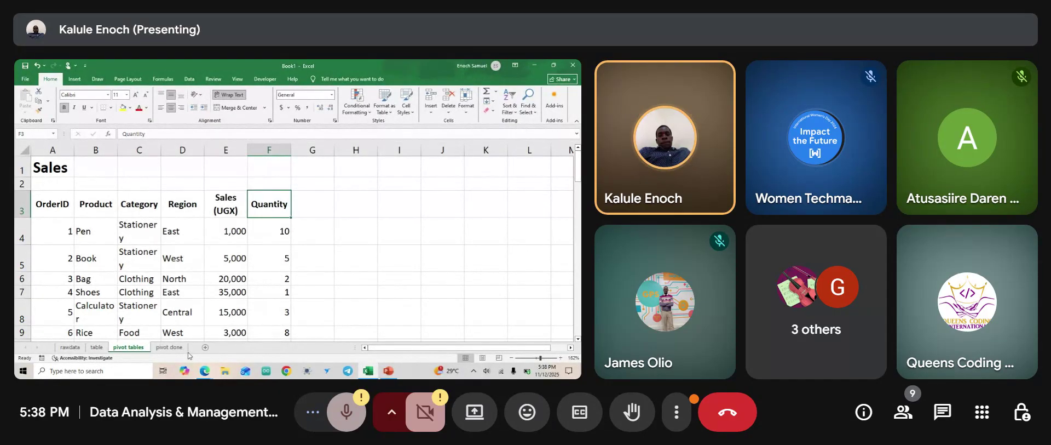
# Review the pivot table on the pivot done sheet, then switch to the Pivot tables slide in PowerPoint.
pyautogui.click(170, 347)
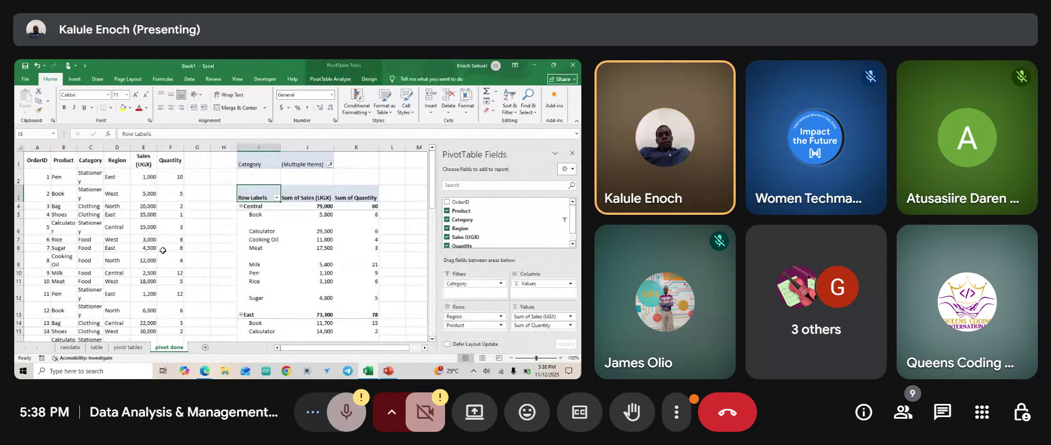
pyautogui.click(192, 231)
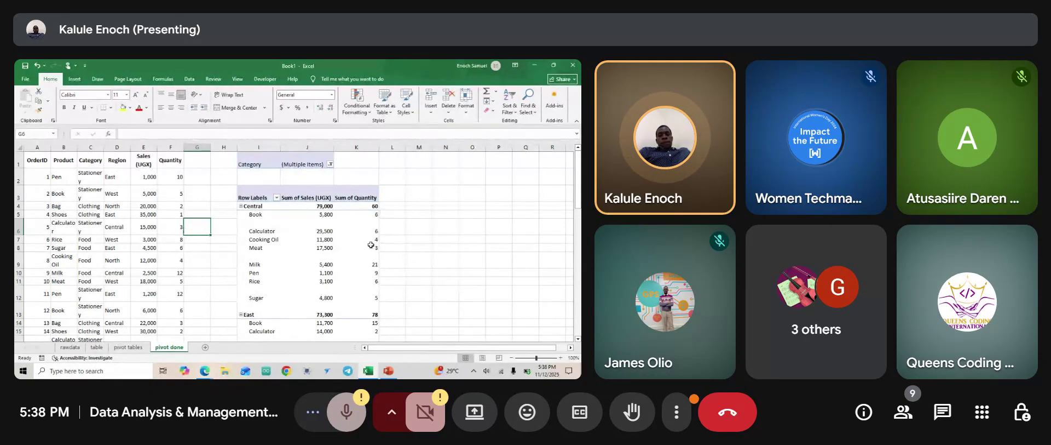
pyautogui.doubleClick(124, 251)
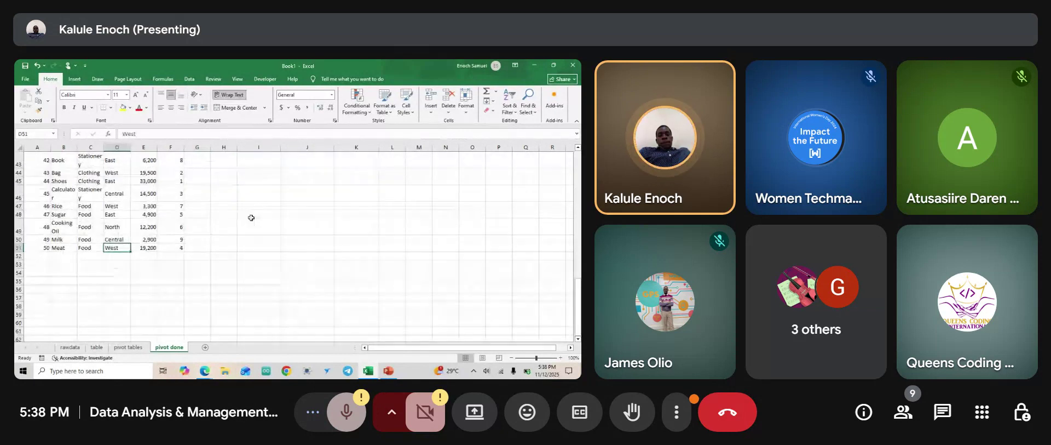
pyautogui.scroll(4, 251, 218)
pyautogui.scroll(10, 251, 217)
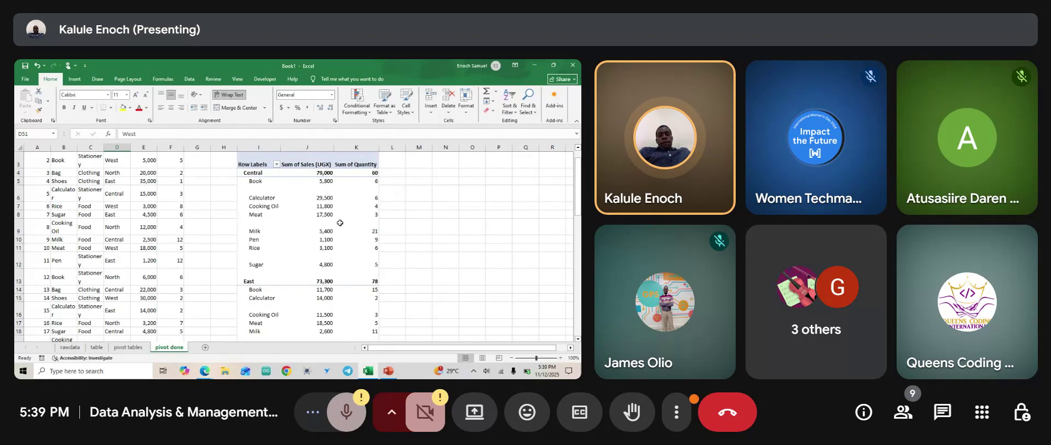
pyautogui.scroll(-2, 340, 223)
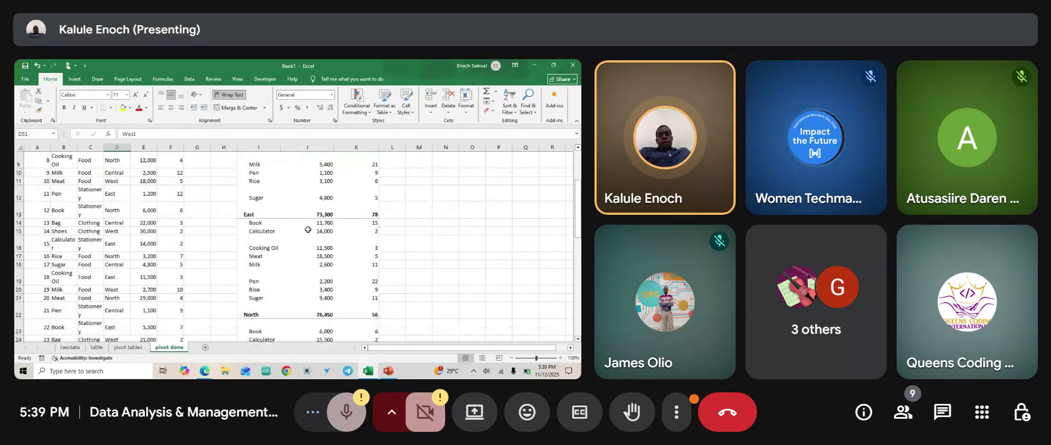
pyautogui.scroll(3, 308, 231)
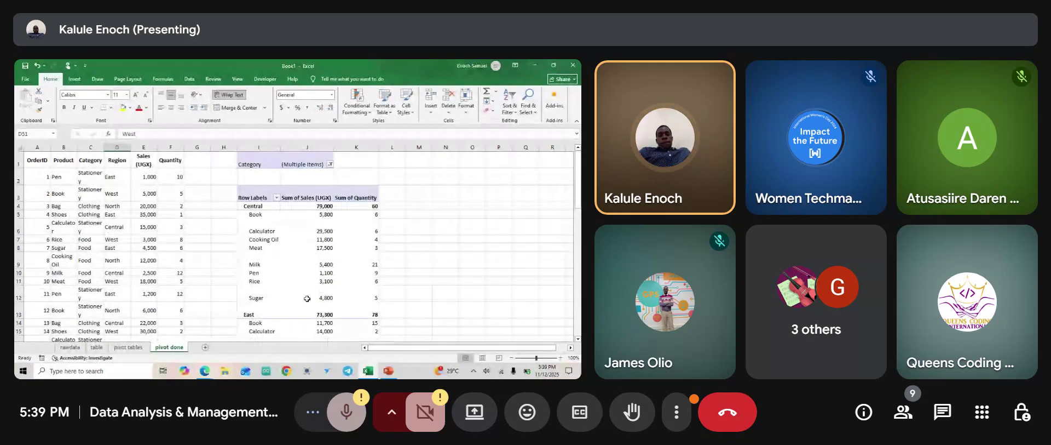
pyautogui.hotkey('alt', 'Tab')
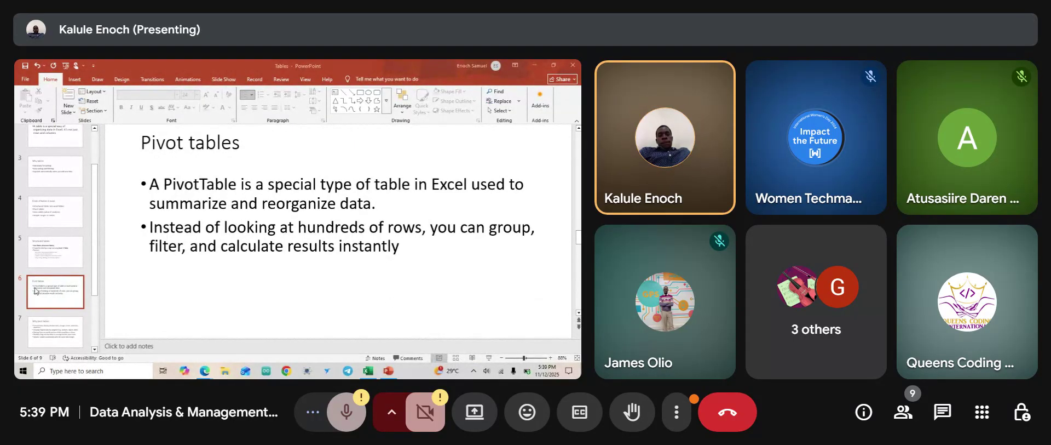
# View the Why pivot tables slide, go back to slide 6, then return to Excel.
pyautogui.click(48, 304)
pyautogui.click(57, 333)
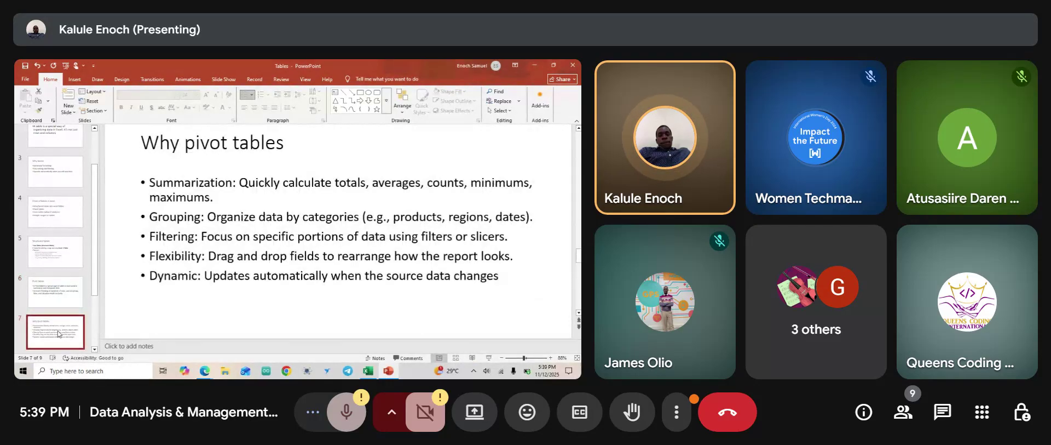
pyautogui.click(55, 300)
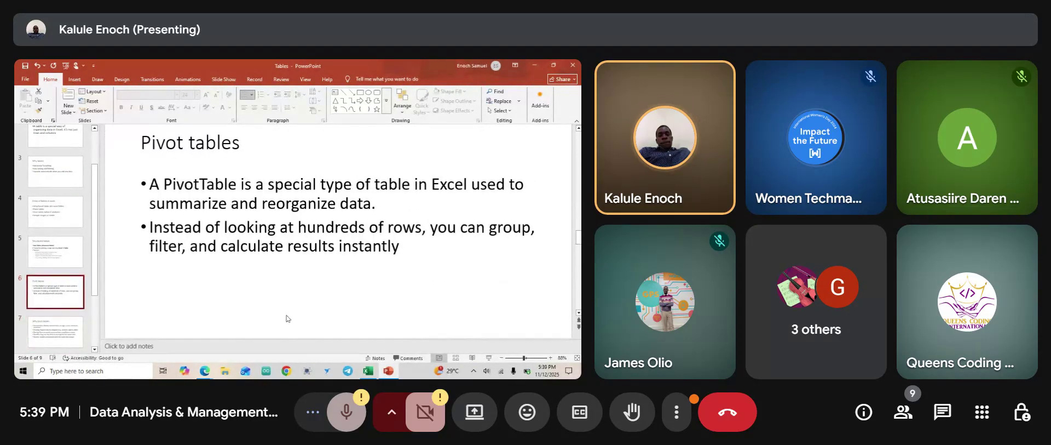
pyautogui.click(368, 373)
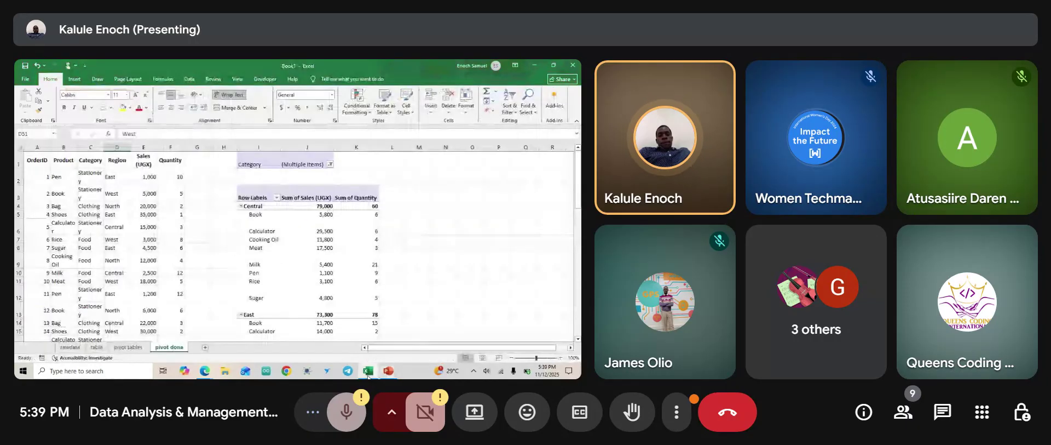
# On the pivot tables sheet, select cell D8 in the Sales data and show the Insert tab.
pyautogui.click(128, 347)
pyautogui.keyDown('ctrl'); pyautogui.scroll(-4, 166, 210); pyautogui.keyUp('ctrl')
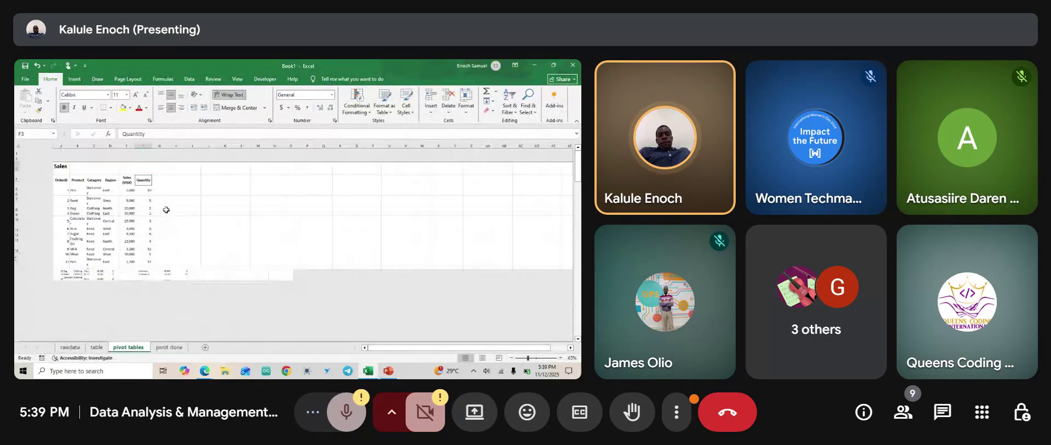
pyautogui.keyDown('ctrl'); pyautogui.scroll(2, 81, 256); pyautogui.keyUp('ctrl')
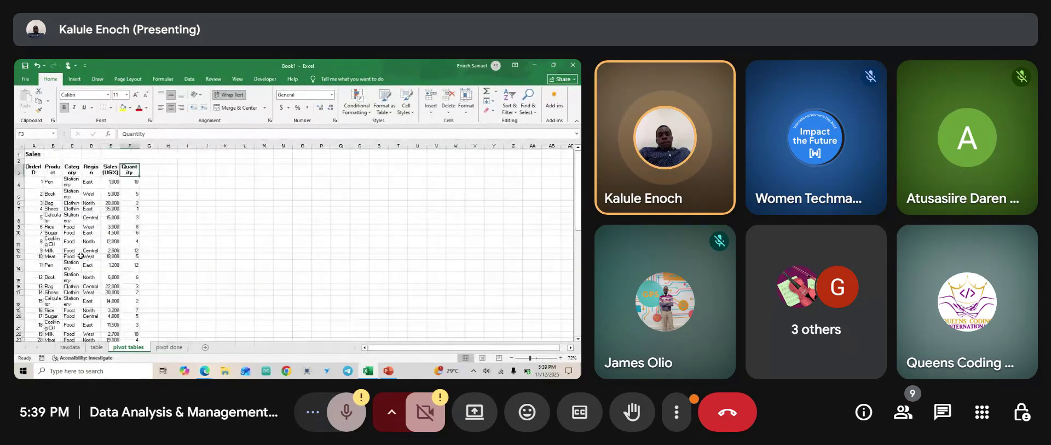
pyautogui.click(87, 216)
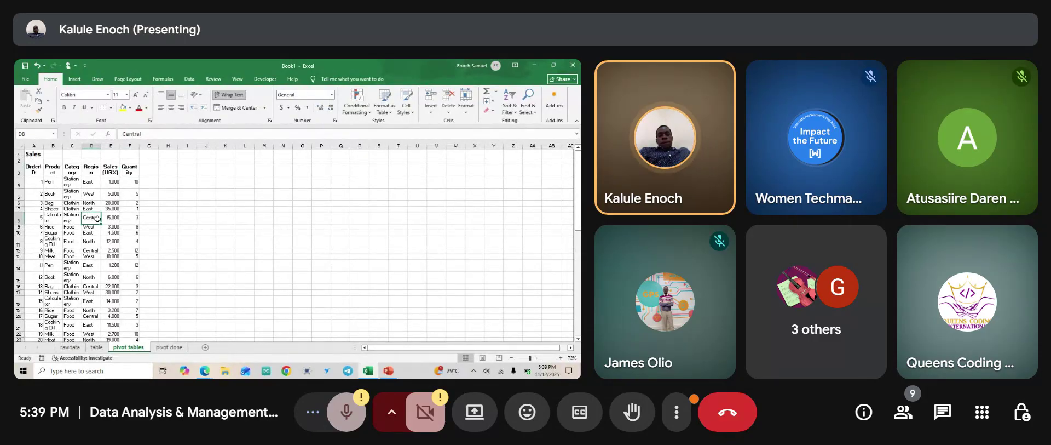
pyautogui.click(74, 79)
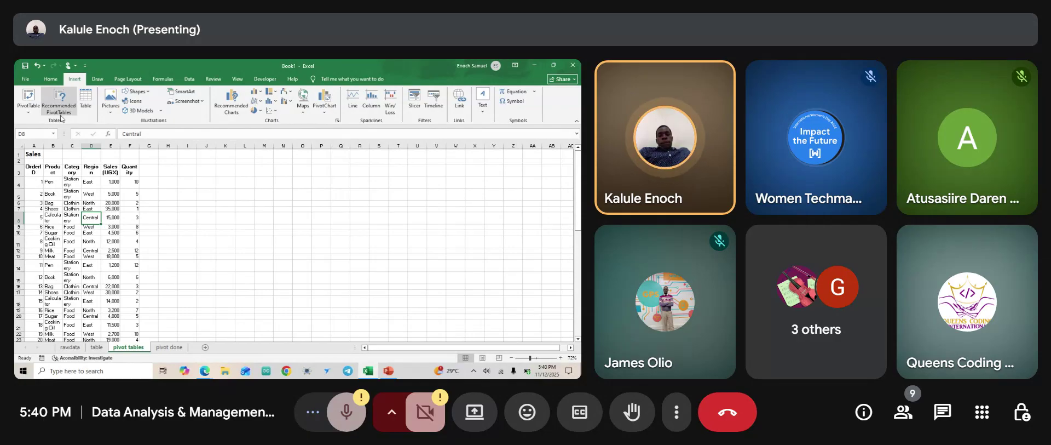
# Start a PivotTable from the sheet's data range, scroll the sheet, then cancel the dialog.
pyautogui.click(28, 110)
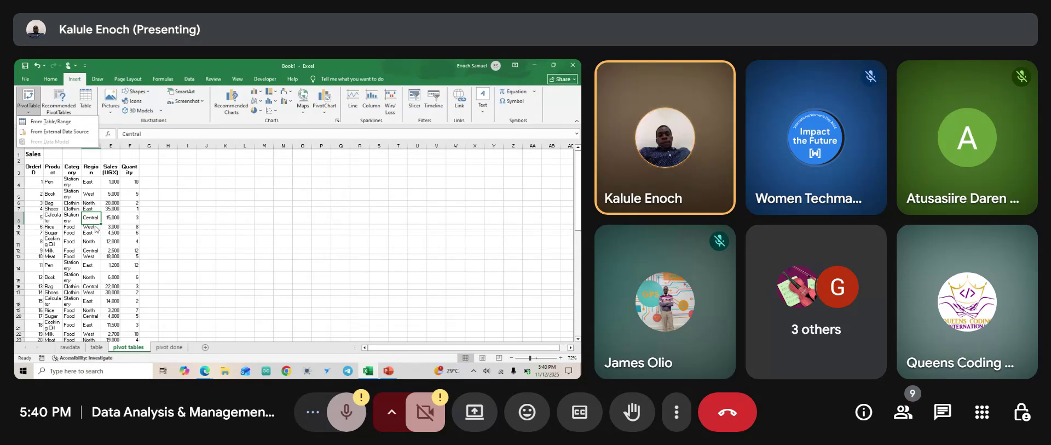
pyautogui.click(64, 122)
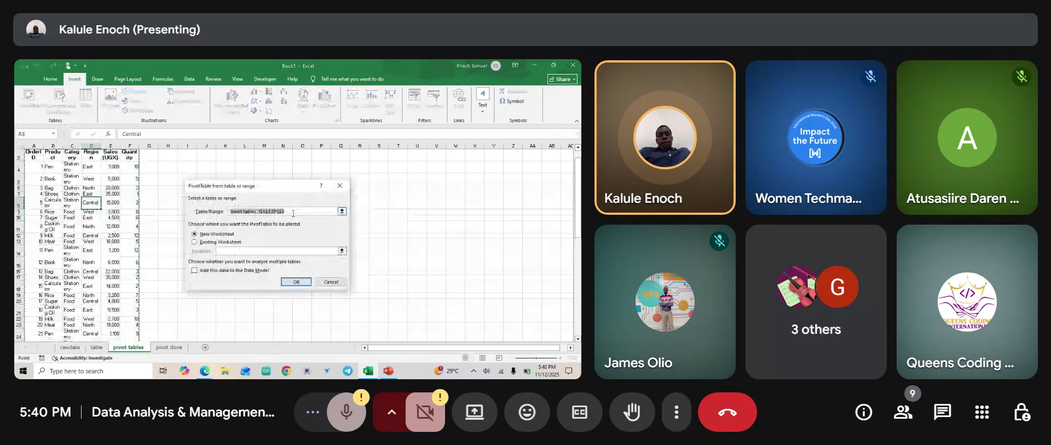
pyautogui.scroll(1, 136, 195)
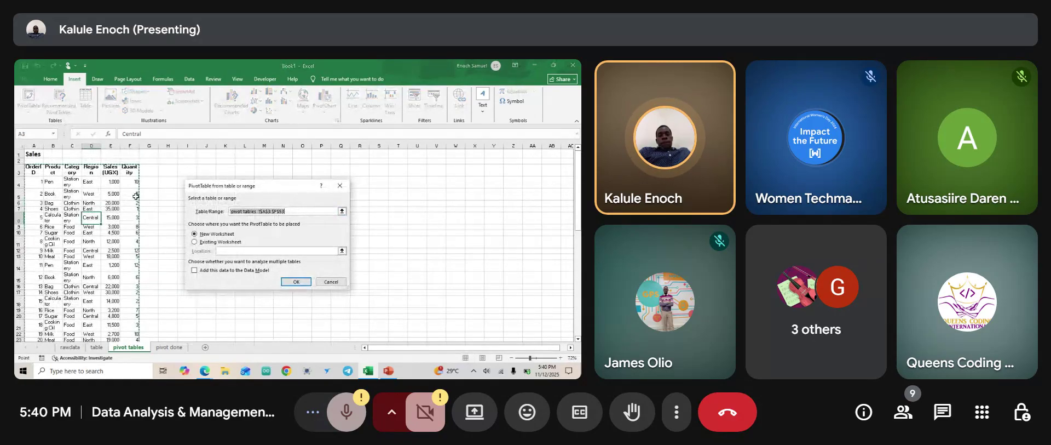
pyautogui.scroll(-6, 135, 195)
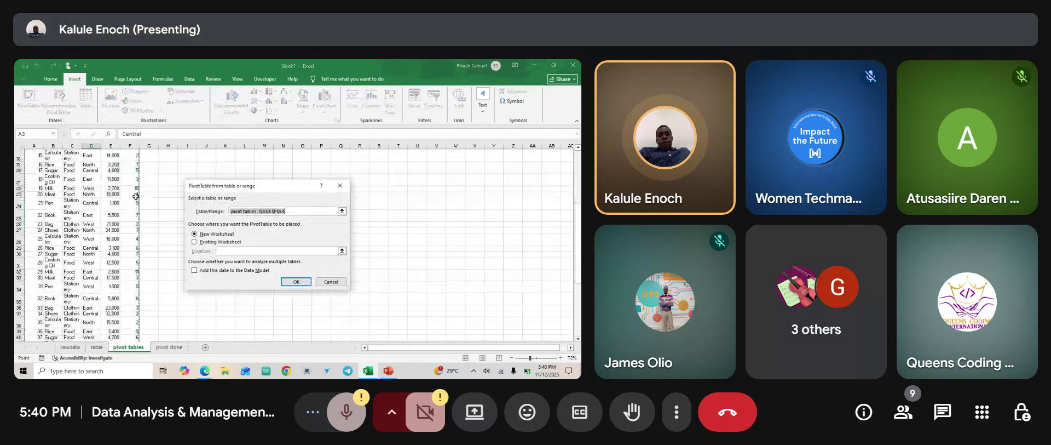
pyautogui.scroll(-8, 136, 195)
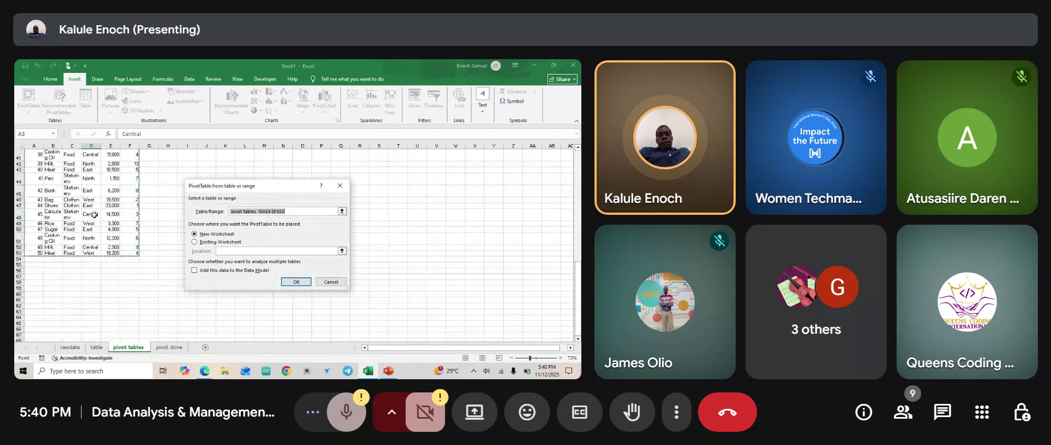
pyautogui.scroll(14, 88, 241)
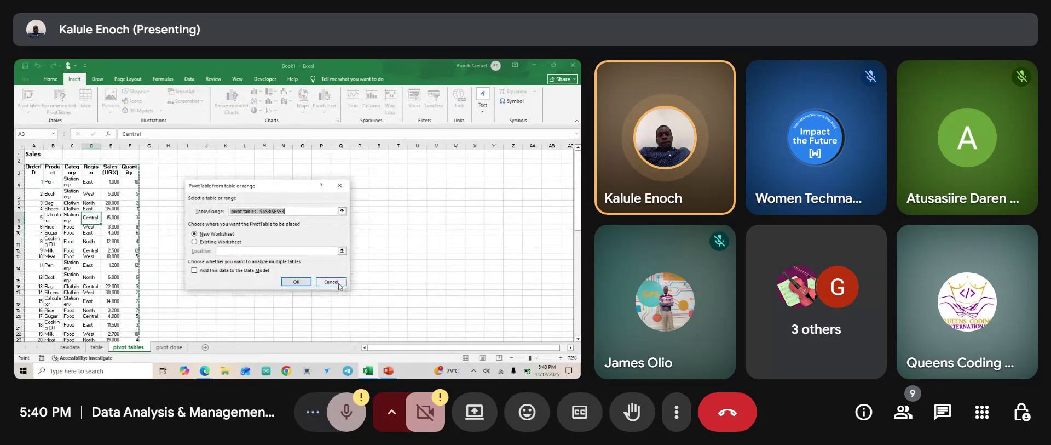
pyautogui.click(331, 281)
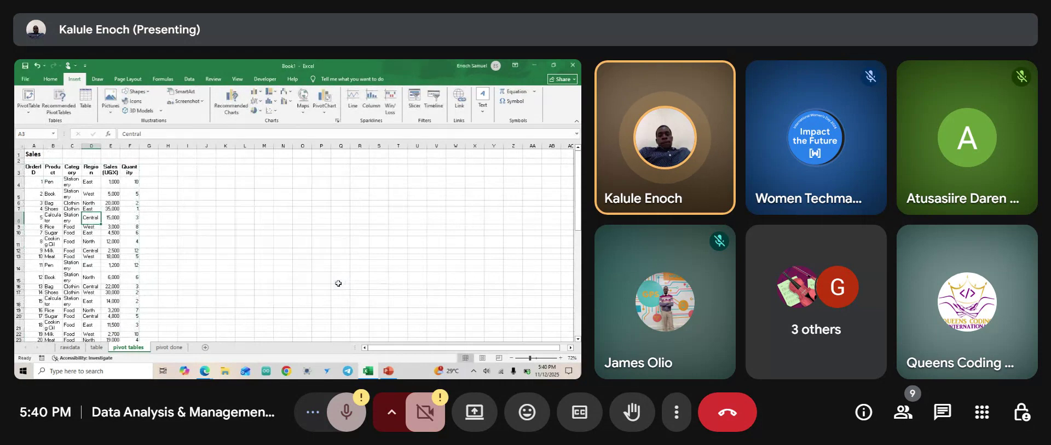
# Select the 1,200 sales cell E14 and zoom the sheet from 72% to 106%.
pyautogui.click(107, 268)
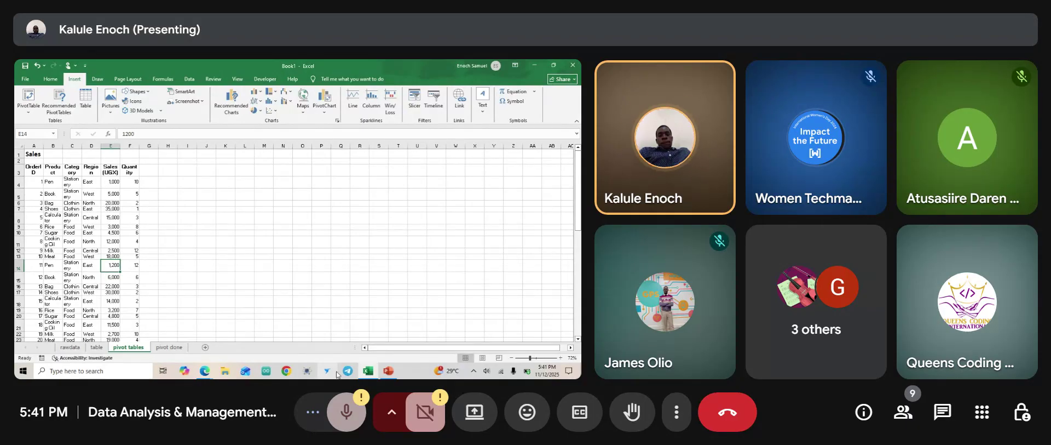
pyautogui.moveTo(388, 371)
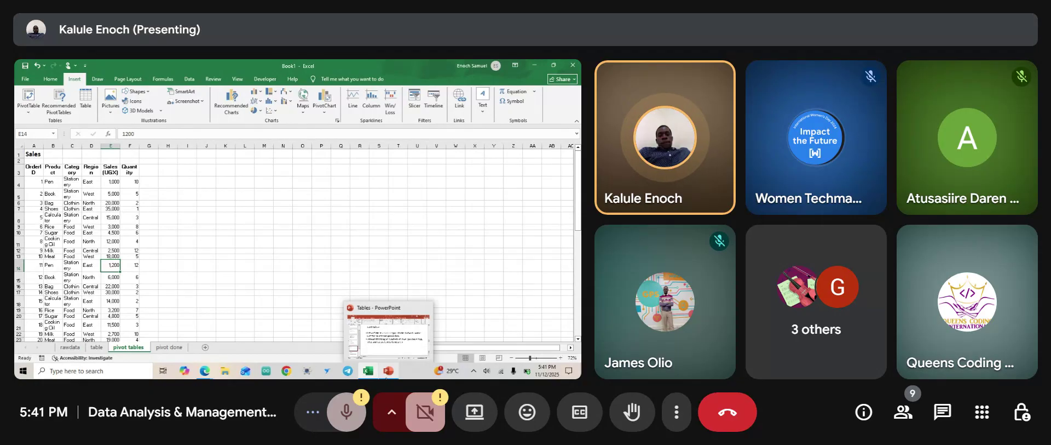
pyautogui.scroll(3, 132, 264)
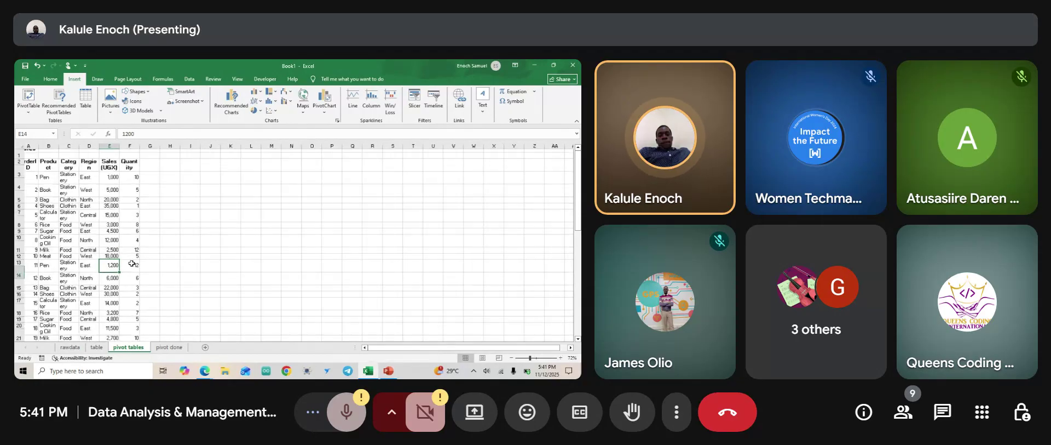
pyautogui.scroll(2, 132, 263)
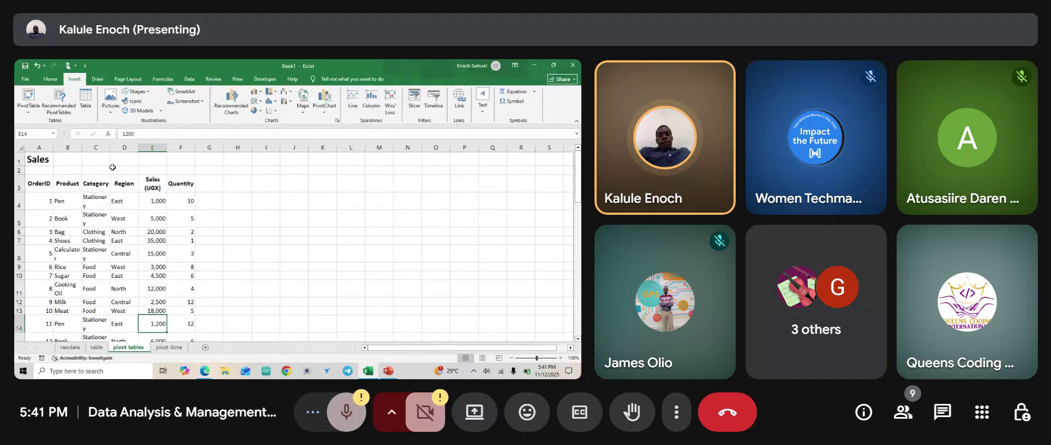
# AutoFit the Category, Region, Sales (UGX) and Quantity columns to their contents.
pyautogui.doubleClick(110, 146)
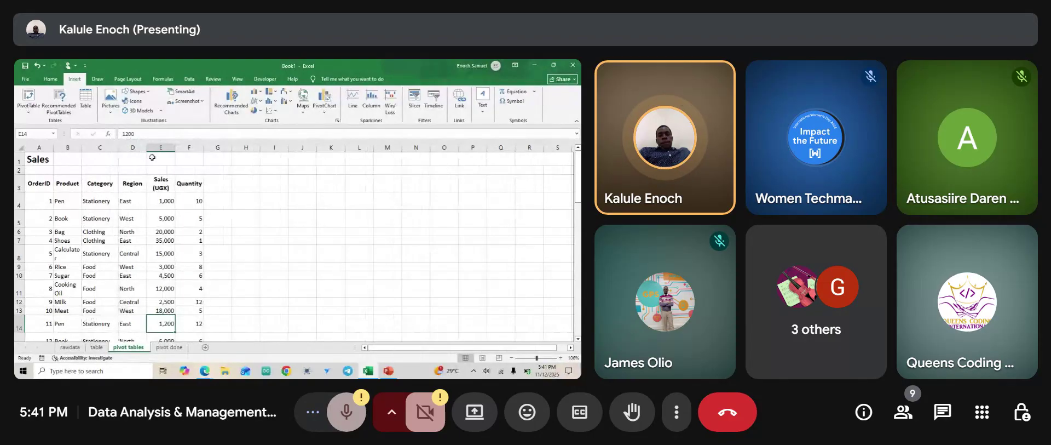
pyautogui.doubleClick(147, 146)
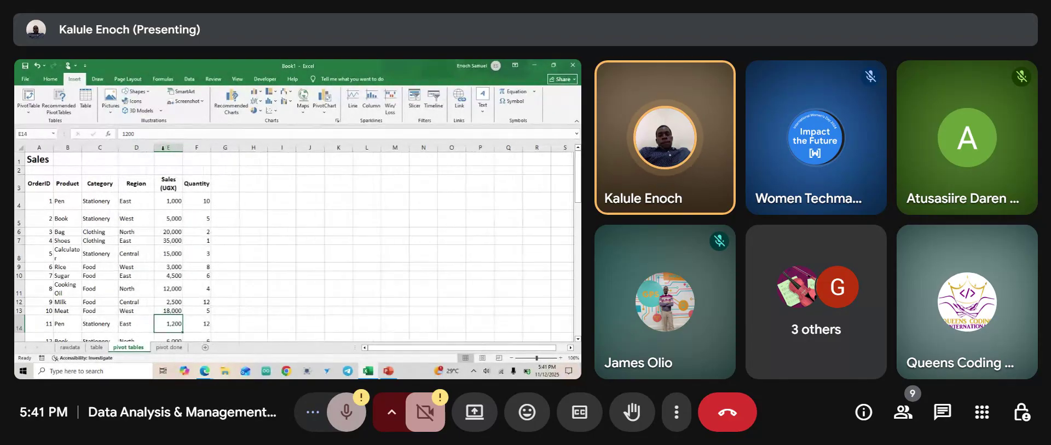
pyautogui.doubleClick(183, 148)
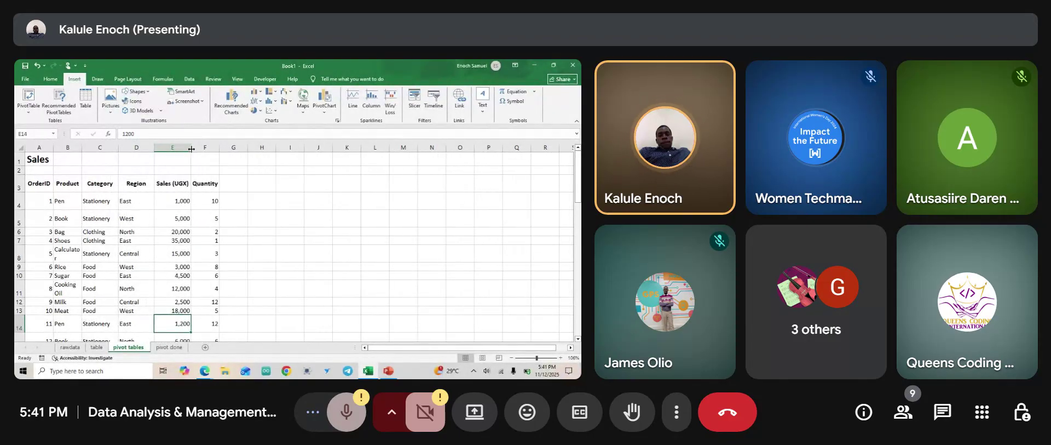
pyautogui.doubleClick(220, 147)
pyautogui.scroll(-14, 162, 212)
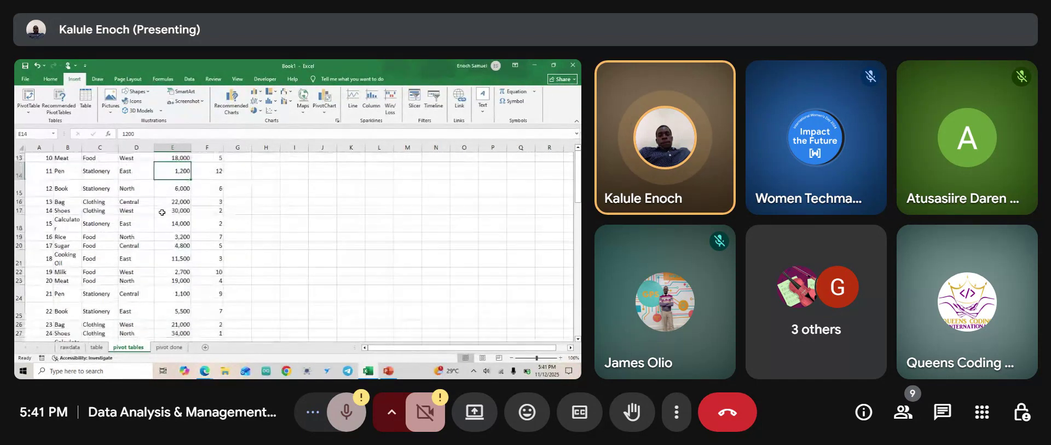
pyautogui.scroll(14, 162, 212)
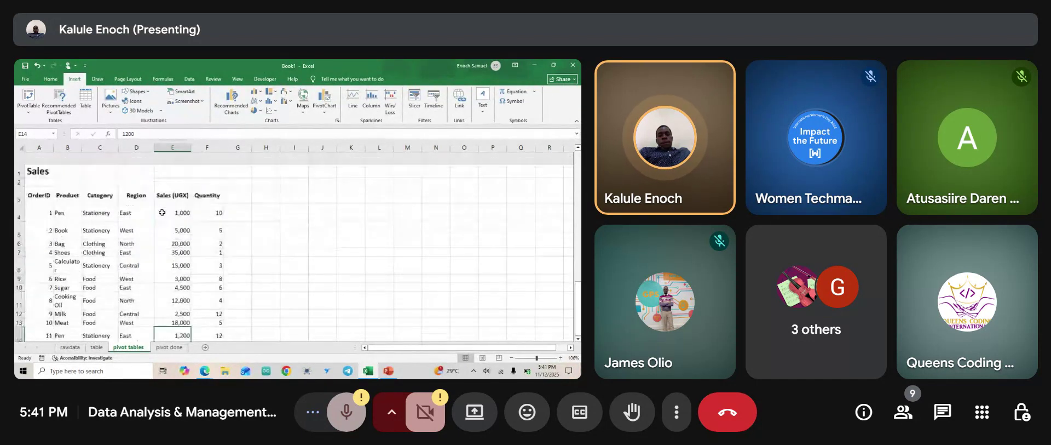
# Select the whole sales table from A3 through F53.
pyautogui.click(30, 182)
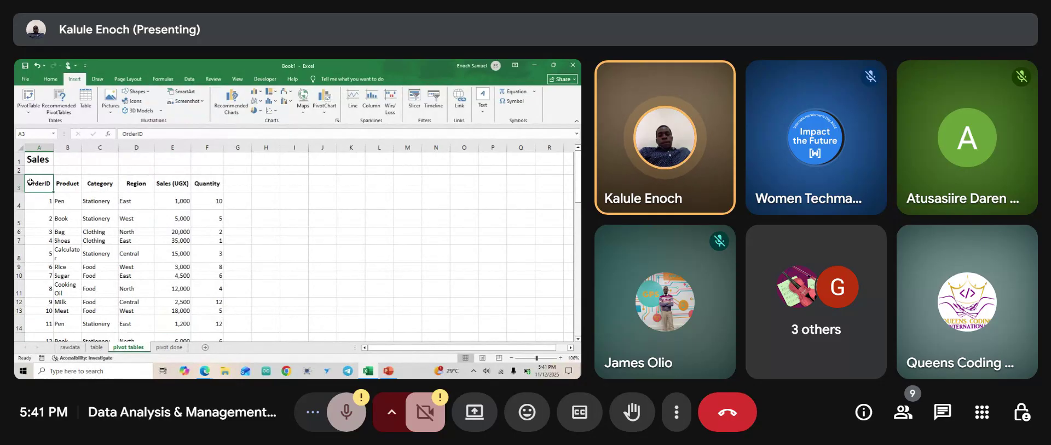
pyautogui.hotkey('ctrl', 'shift', 'Right')
pyautogui.hotkey('shift', 'Down')
pyautogui.hotkey('shift', 'Down')
pyautogui.hotkey('shift', 'Down')
pyautogui.hotkey('shift', 'Down')
pyautogui.hotkey('shift', 'Down')
pyautogui.hotkey('shift', 'Down')
pyautogui.hotkey('shift', 'Down')
pyautogui.hotkey('shift', 'Down')
pyautogui.hotkey('shift', 'Down')
pyautogui.hotkey('shift', 'Down')
pyautogui.hotkey('shift', 'Down')
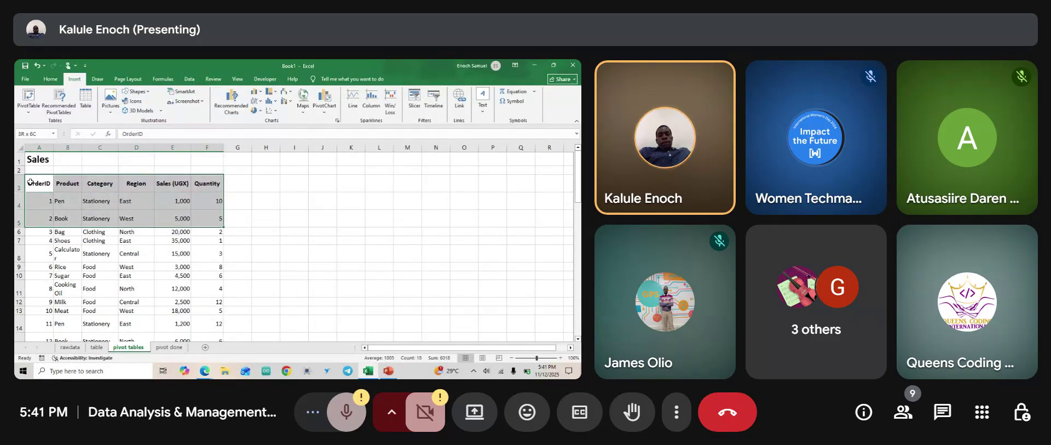
pyautogui.hotkey('shift', 'Down')
pyautogui.hotkey('shift', 'Down')
pyautogui.hotkey('shift', 'Down')
pyautogui.hotkey('shift', 'Down')
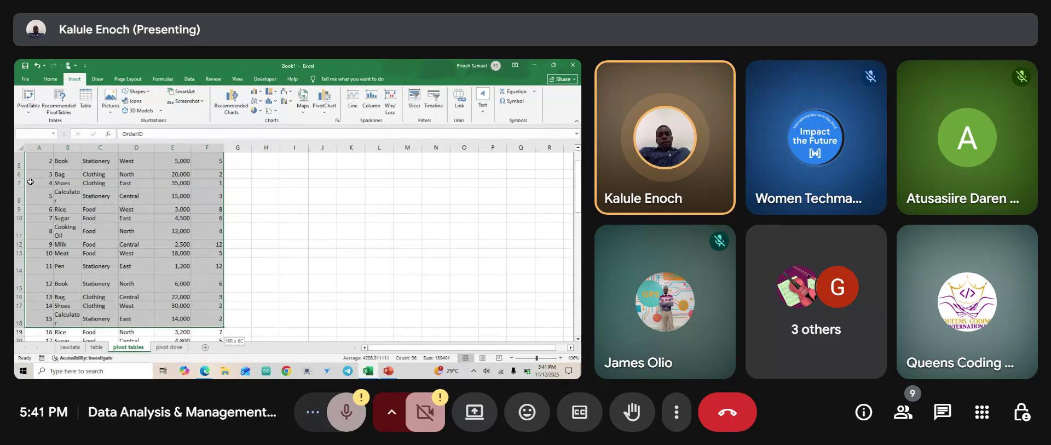
pyautogui.hotkey('shift', 'Down')
pyautogui.hotkey('shift', 'Down')
pyautogui.hotkey('shift', 'Down')
pyautogui.hotkey('shift', 'Down')
pyautogui.hotkey('shift', 'Down')
pyautogui.hotkey('shift', 'Down')
pyautogui.hotkey('shift', 'Down')
pyautogui.hotkey('shift', 'Down')
pyautogui.hotkey('shift', 'Down')
pyautogui.hotkey('shift', 'Down')
pyautogui.hotkey('shift', 'Down')
pyautogui.hotkey('shift', 'Down')
pyautogui.hotkey('shift', 'Down')
pyautogui.hotkey('shift', 'Down')
pyautogui.hotkey('shift', 'Down')
pyautogui.hotkey('shift', 'Down')
pyautogui.hotkey('shift', 'Down')
pyautogui.hotkey('shift', 'Down')
pyautogui.hotkey('shift', 'Down')
pyautogui.hotkey('shift', 'Down')
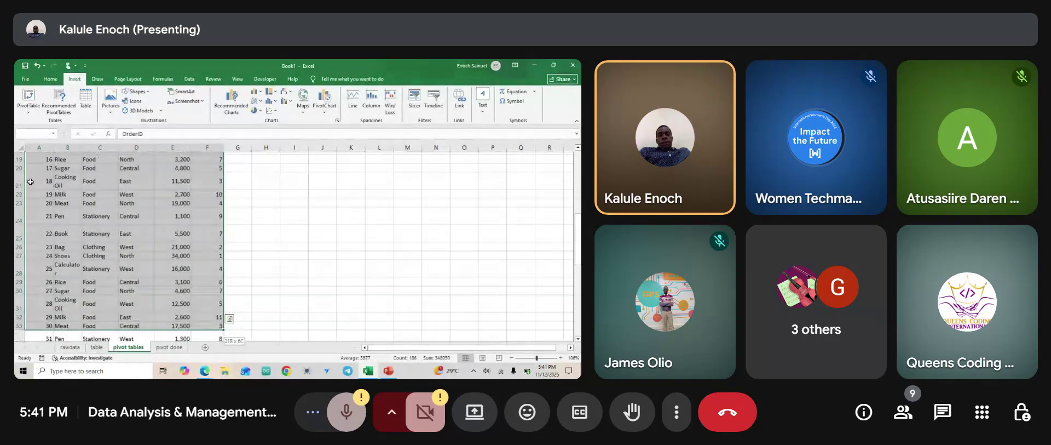
pyautogui.hotkey('shift', 'Down')
pyautogui.hotkey('shift', 'Down')
pyautogui.hotkey('shift', 'Down')
pyautogui.hotkey('shift', 'Down')
pyautogui.hotkey('shift', 'Down')
pyautogui.hotkey('shift', 'Down')
pyautogui.hotkey('shift', 'Down')
pyautogui.hotkey('shift', 'Down')
pyautogui.hotkey('shift', 'Down')
pyautogui.hotkey('shift', 'Down')
pyautogui.hotkey('shift', 'Down')
pyautogui.hotkey('shift', 'Down')
pyautogui.hotkey('shift', 'Down')
pyautogui.hotkey('shift', 'Down')
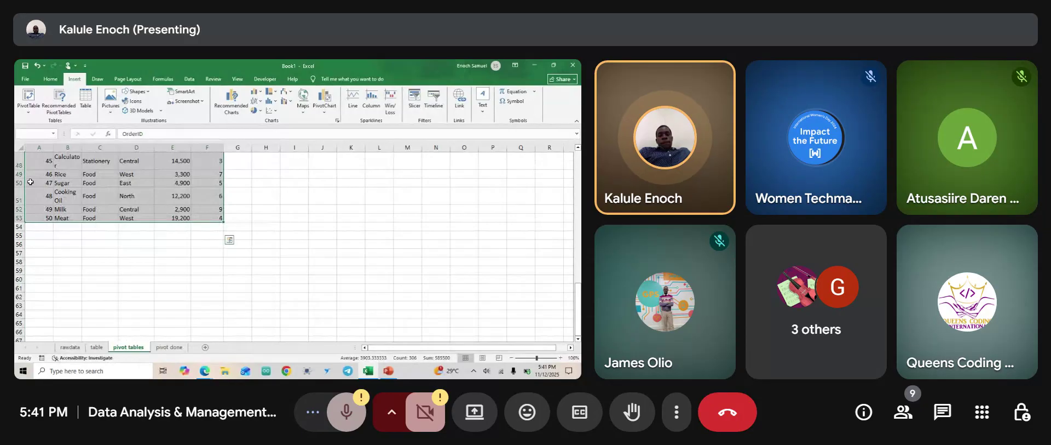
pyautogui.scroll(16, 277, 223)
# Show the Data tab and widen column B so Calculator and Cooking Oil fit.
pyautogui.click(187, 80)
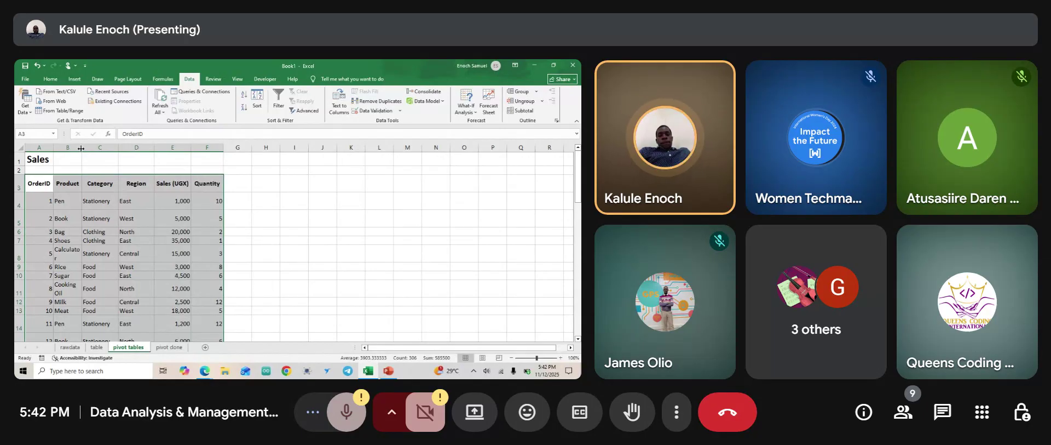
pyautogui.moveTo(81, 148); pyautogui.dragTo(88, 148)
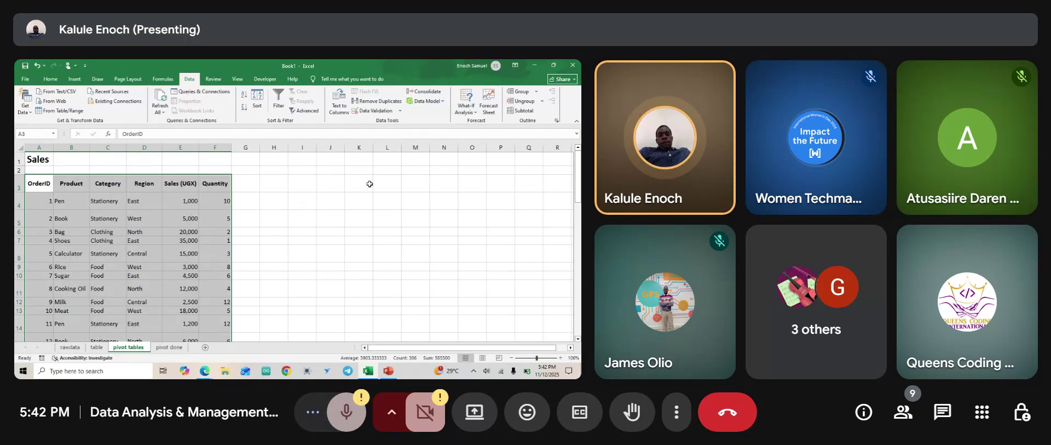
# Run Remove Duplicates across all six columns and dismiss the no-duplicates message.
pyautogui.click(384, 103)
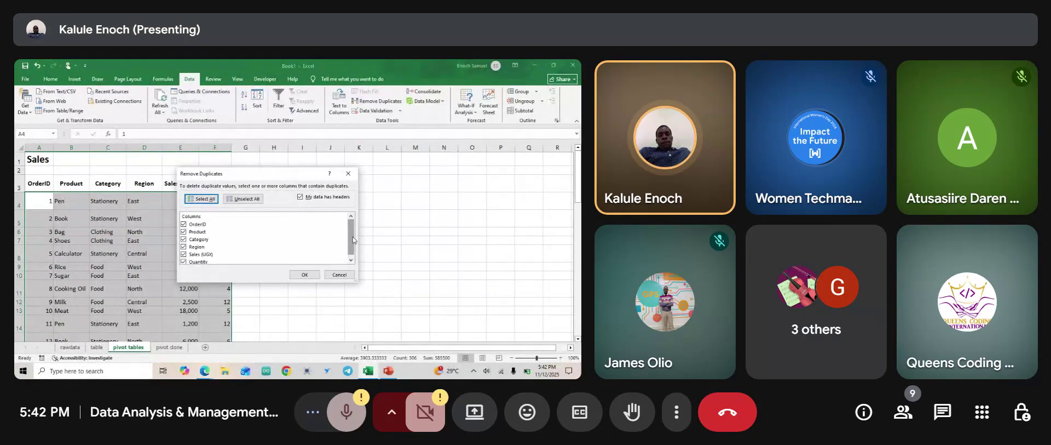
pyautogui.scroll(-1, 352, 236)
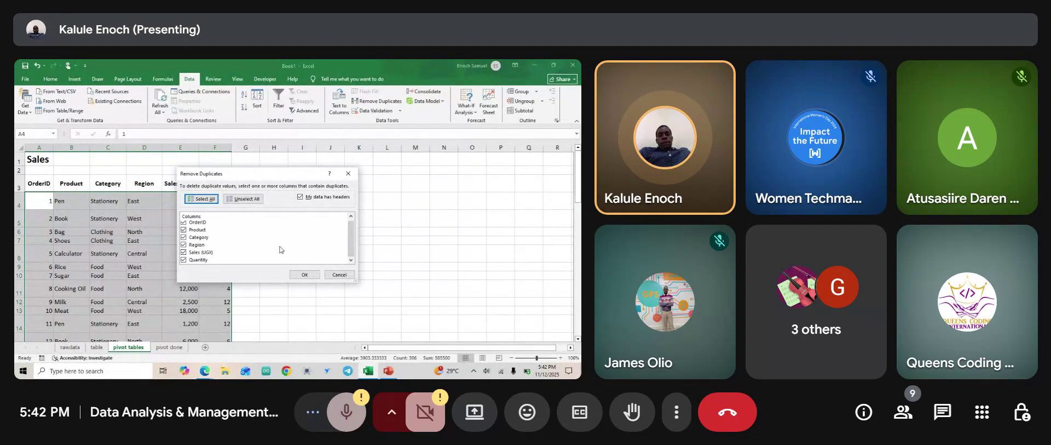
pyautogui.scroll(1, 221, 232)
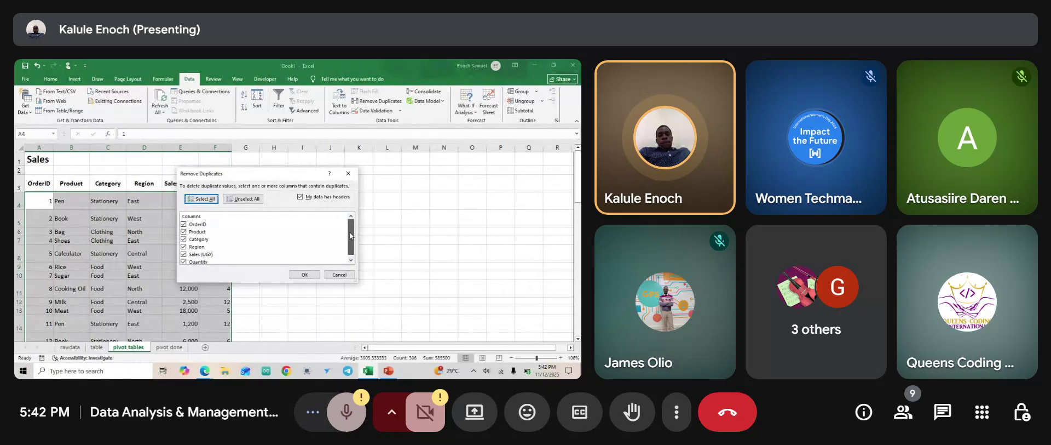
pyautogui.scroll(-1, 205, 252)
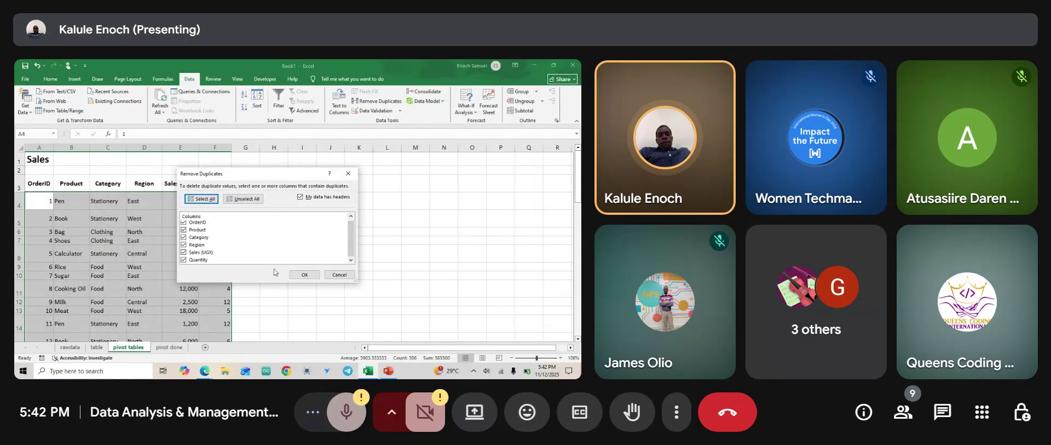
pyautogui.click(304, 274)
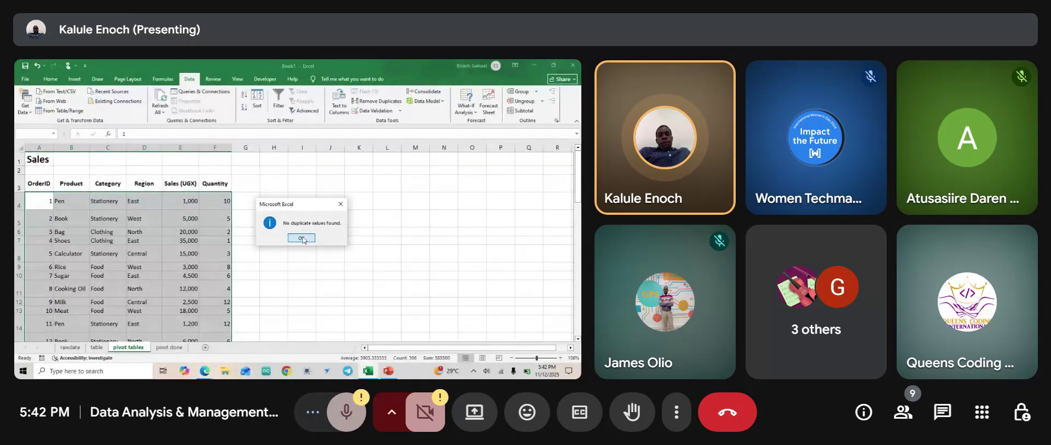
pyautogui.click(301, 237)
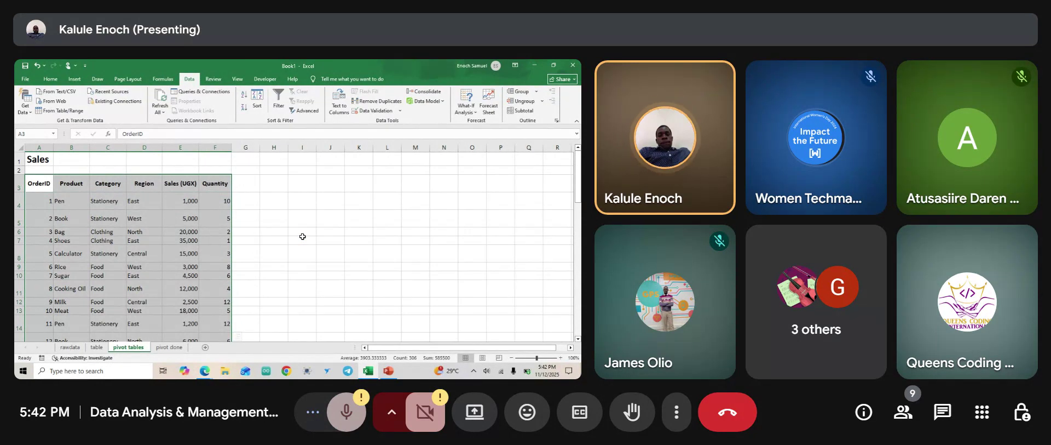
pyautogui.click(48, 80)
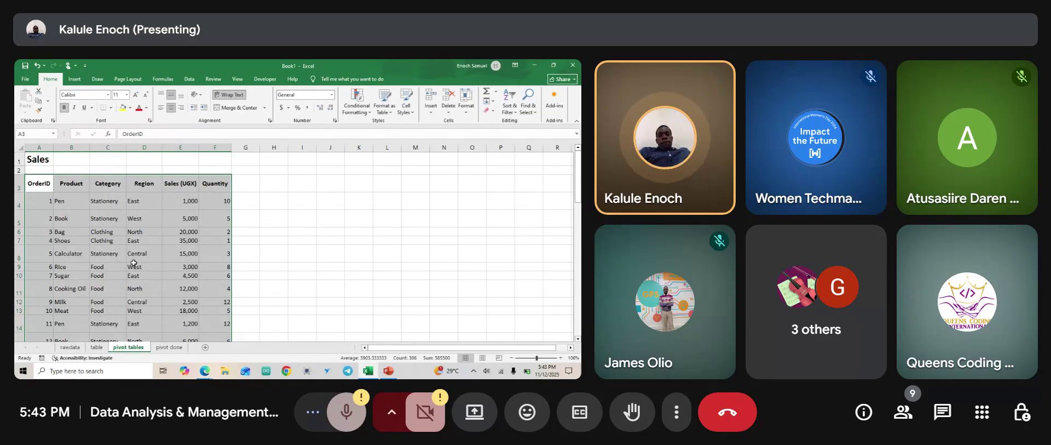
pyautogui.scroll(-1, 133, 262)
pyautogui.scroll(-5, 134, 262)
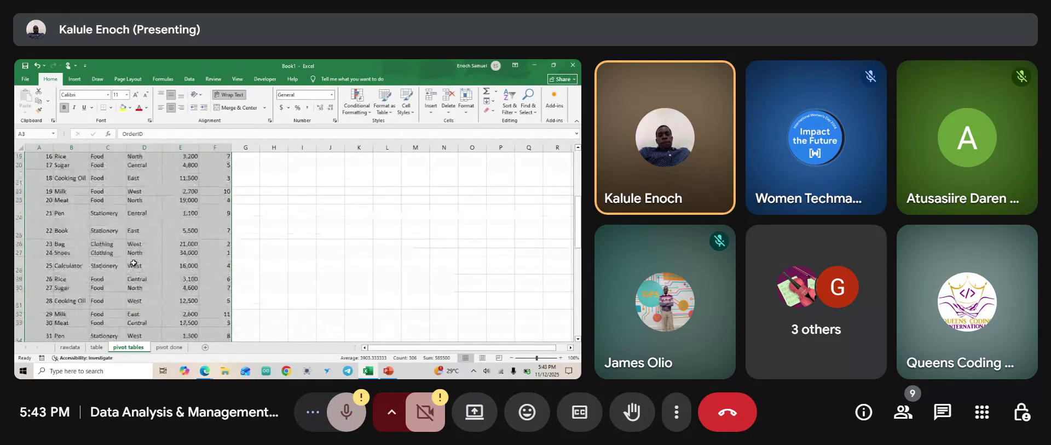
pyautogui.scroll(6, 134, 263)
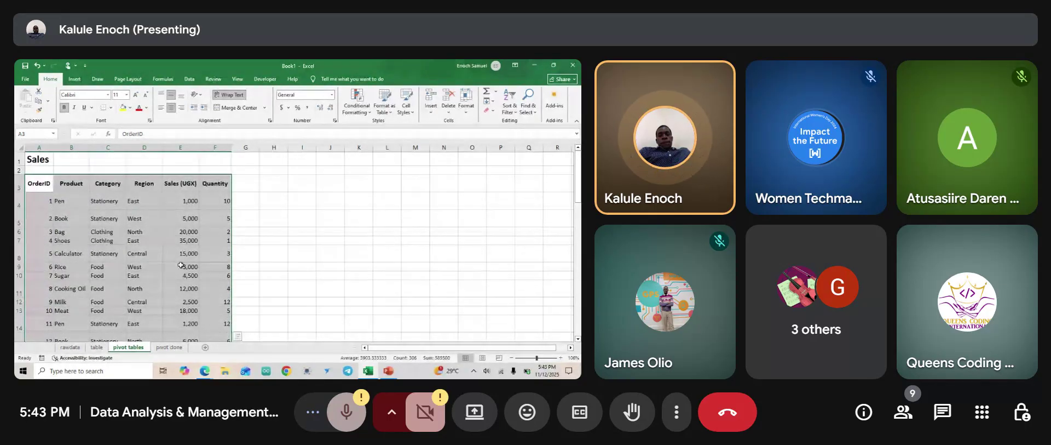
pyautogui.scroll(-8, 180, 268)
pyautogui.scroll(-2, 181, 268)
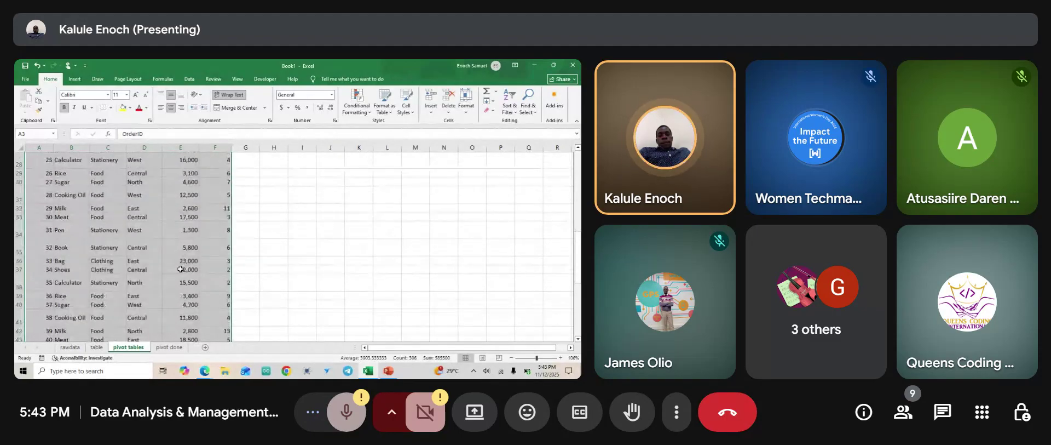
pyautogui.scroll(-1, 180, 268)
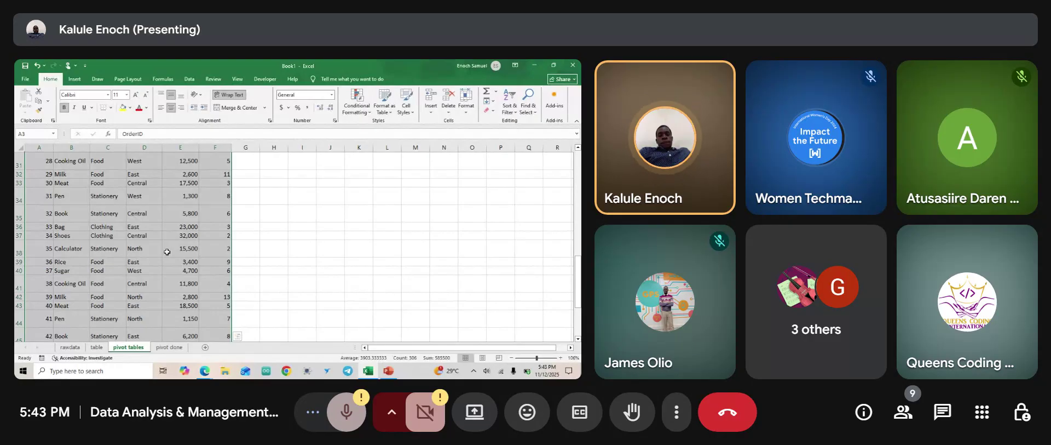
pyautogui.scroll(5, 167, 251)
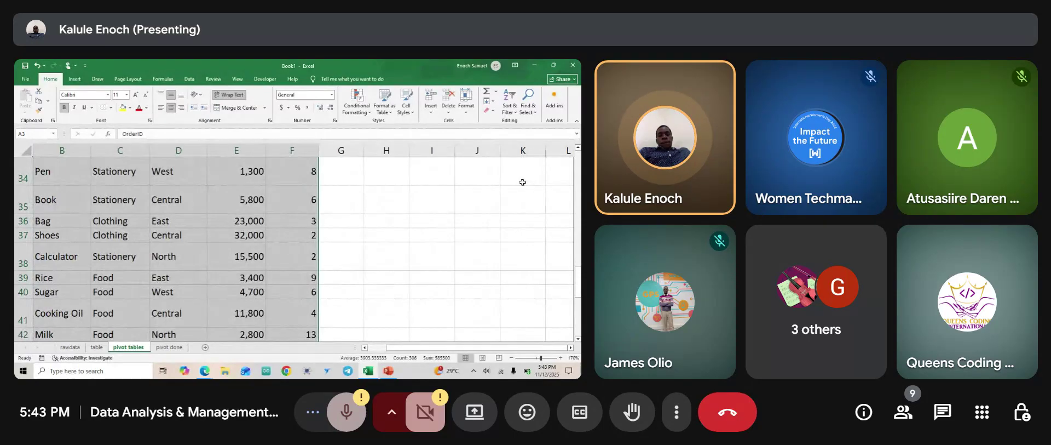
pyautogui.scroll(-7, 523, 182)
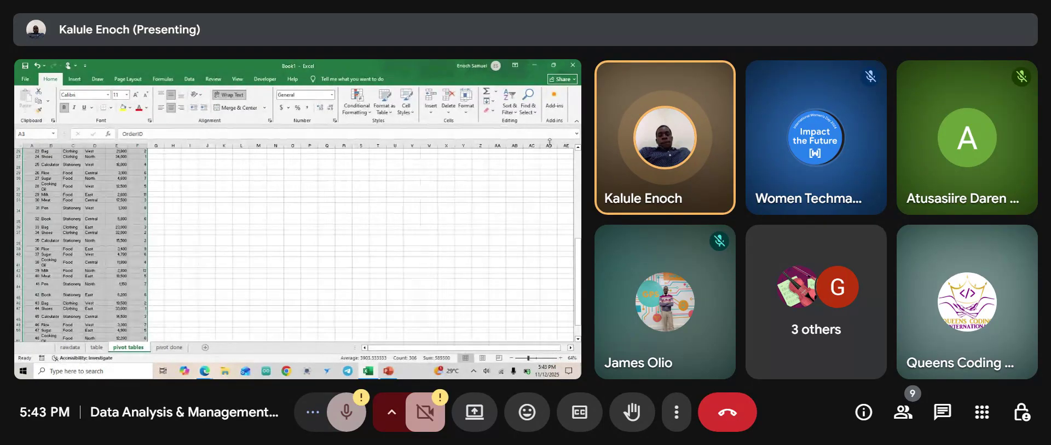
# Run Go To Special with Blanks on the Sales table and dismiss 'No cells were found'.
pyautogui.click(534, 113)
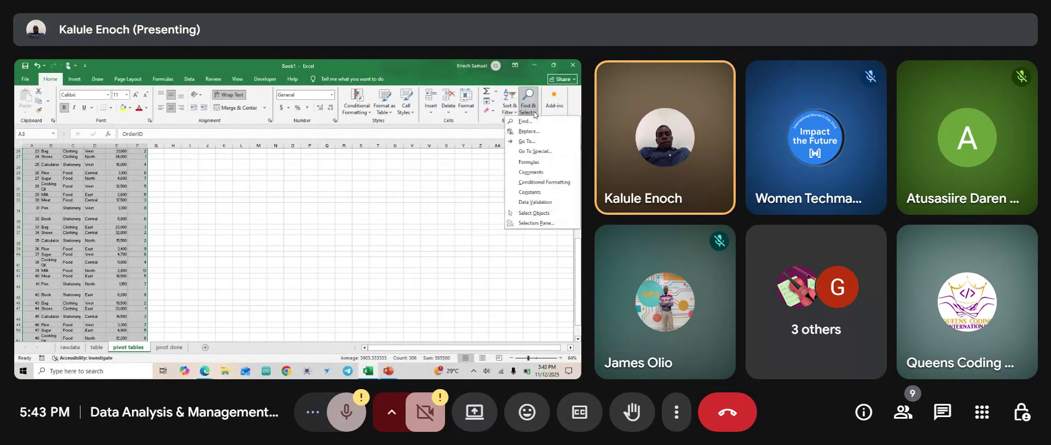
pyautogui.click(537, 152)
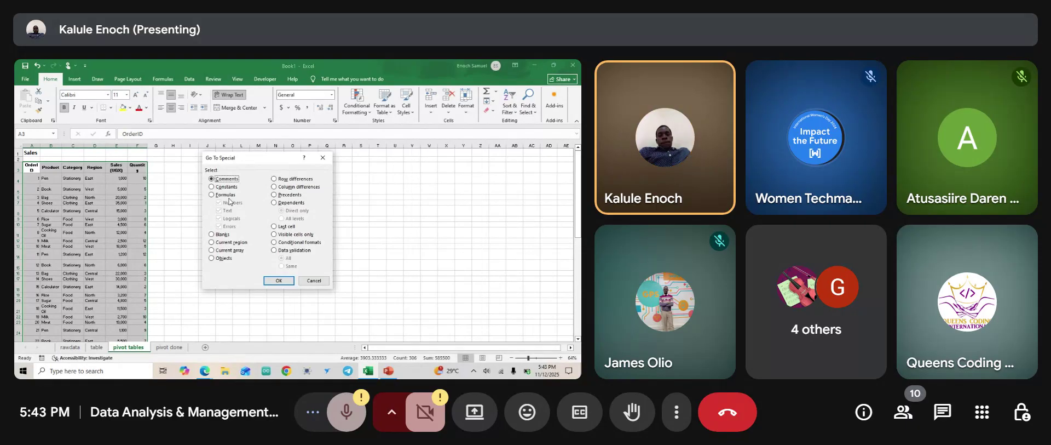
pyautogui.click(211, 194)
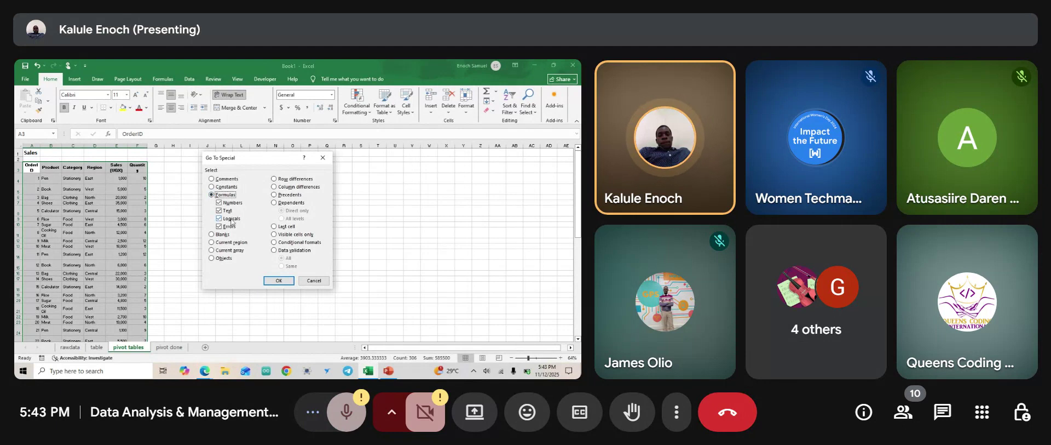
pyautogui.click(212, 235)
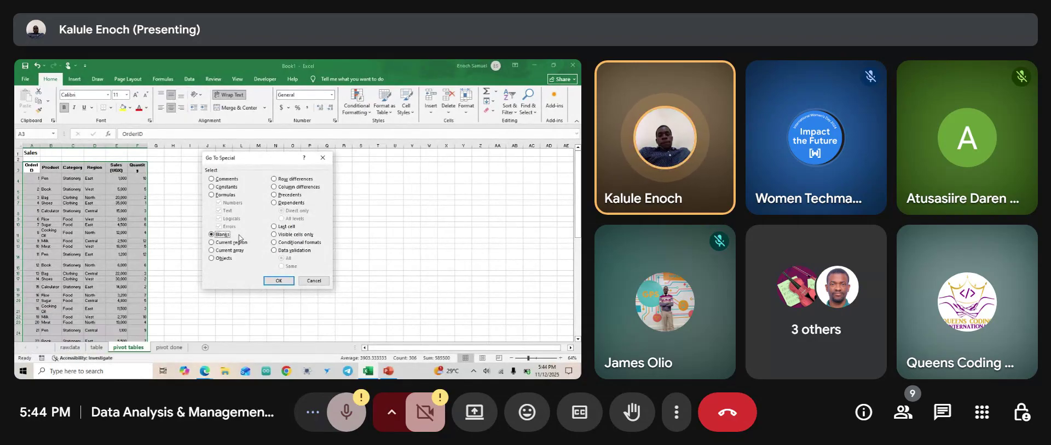
pyautogui.click(279, 281)
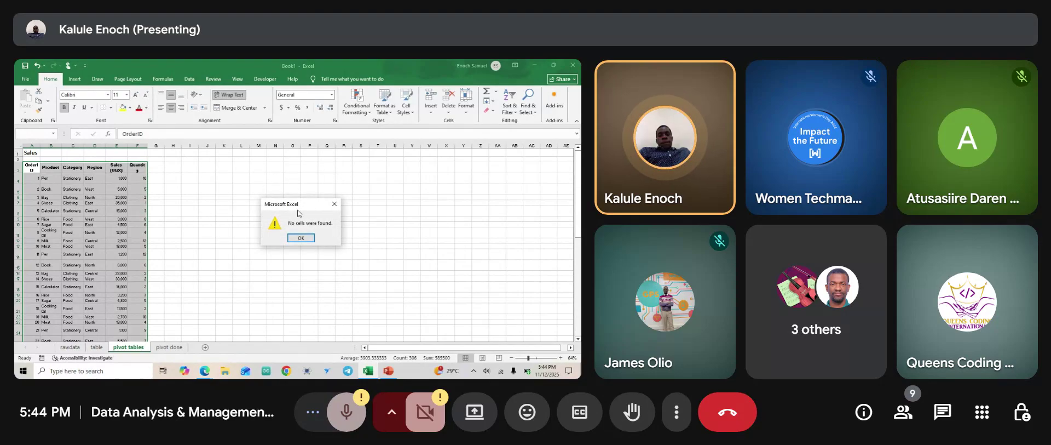
pyautogui.click(305, 237)
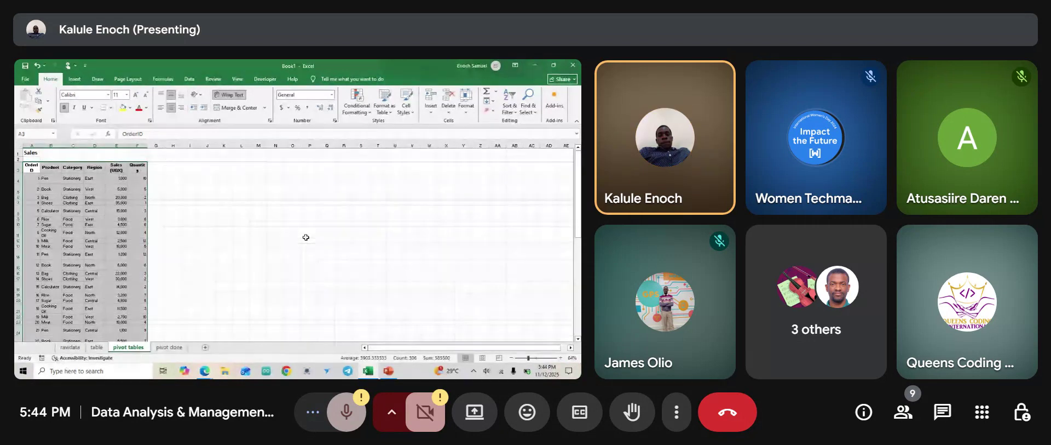
# Zoom the Sales sheet back to 120% and open the Find & Select menu.
pyautogui.keyDown('ctrl'); pyautogui.scroll(3, 65, 223); pyautogui.keyUp('ctrl')
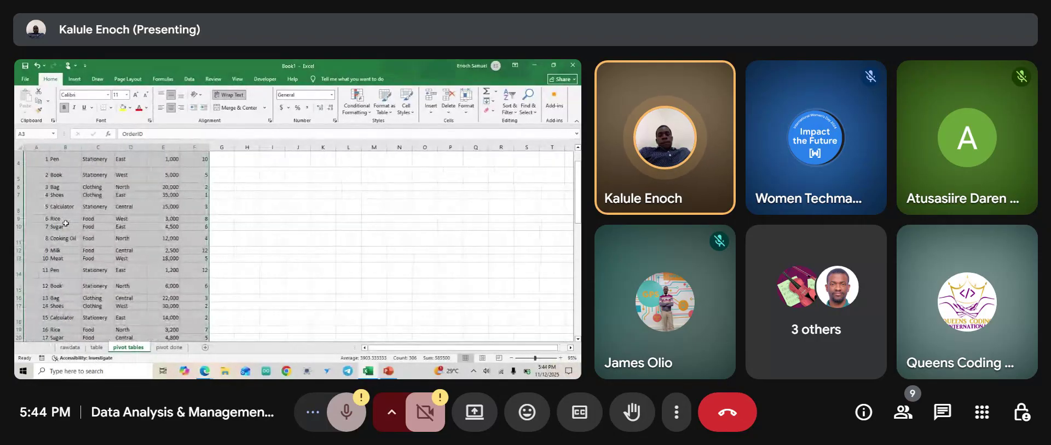
pyautogui.keyDown('ctrl'); pyautogui.scroll(2, 62, 180); pyautogui.keyUp('ctrl')
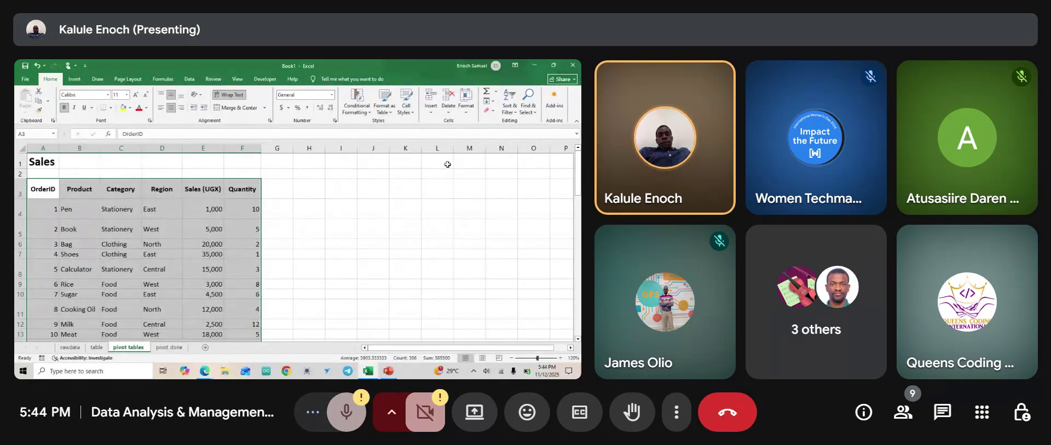
pyautogui.click(536, 113)
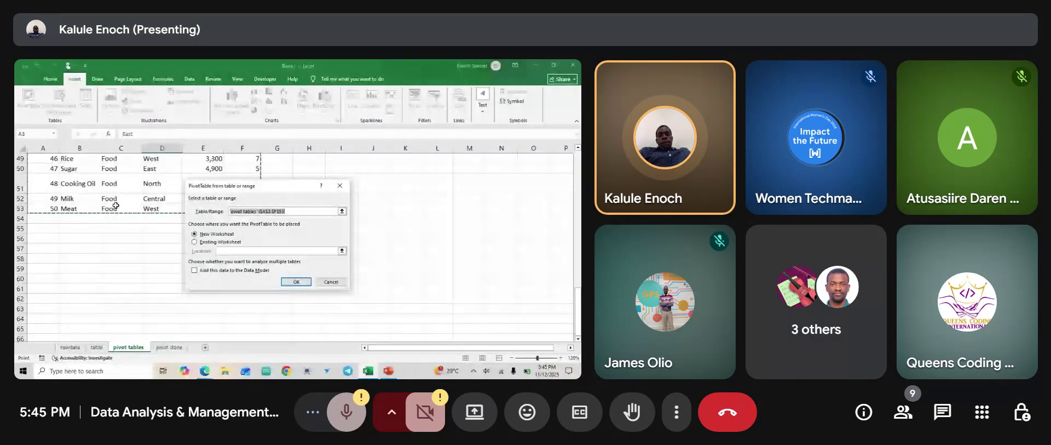
# Place the new PivotTable from the Sales data at cell H3 on the existing worksheet.
pyautogui.scroll(3, 116, 206)
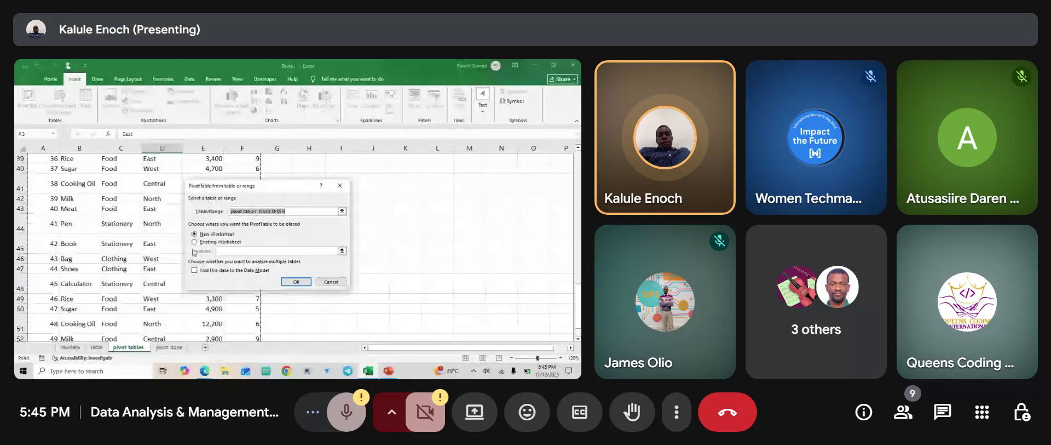
pyautogui.click(194, 242)
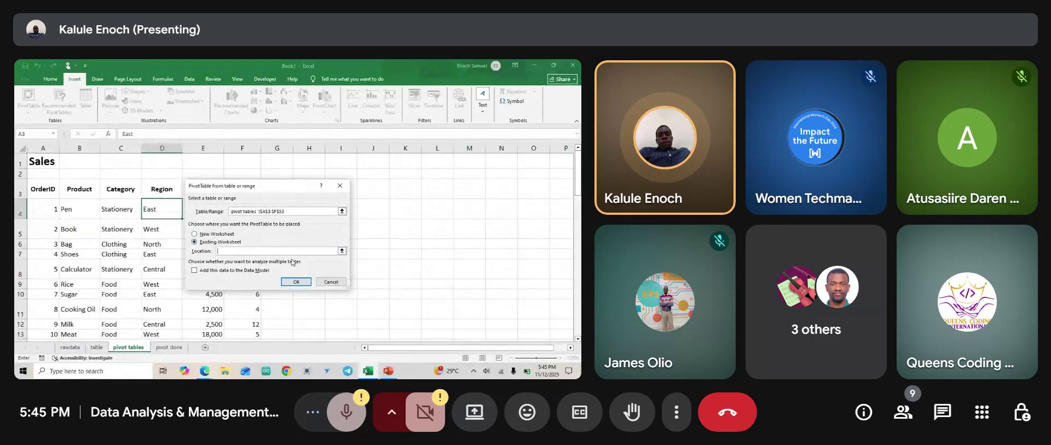
pyautogui.click(341, 250)
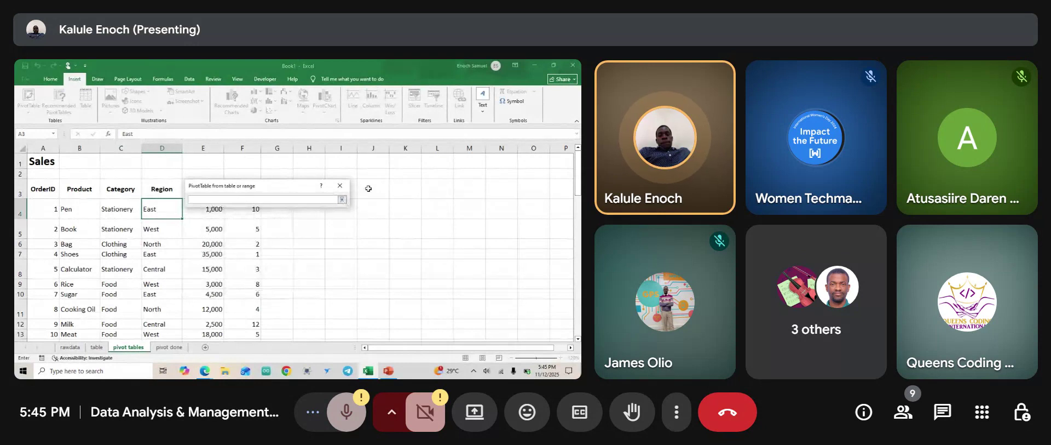
pyautogui.moveTo(273, 189); pyautogui.dragTo(168, 202)
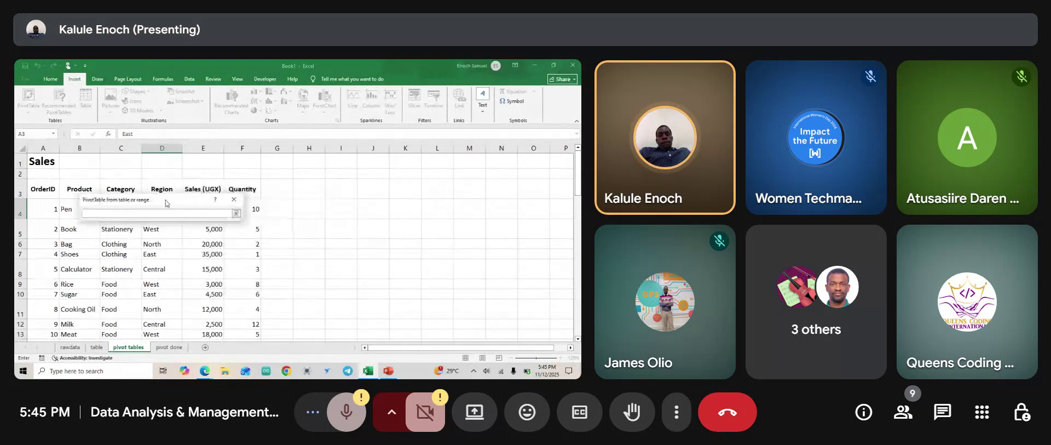
pyautogui.click(303, 192)
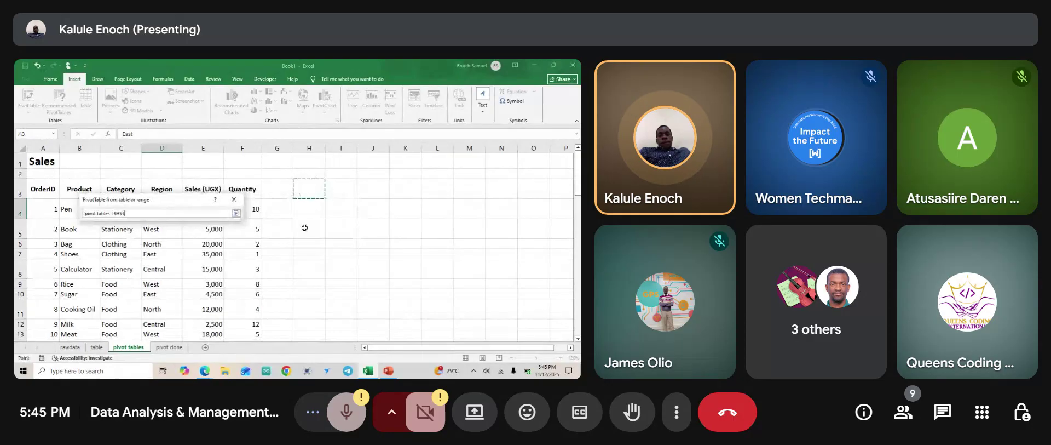
pyautogui.click(237, 214)
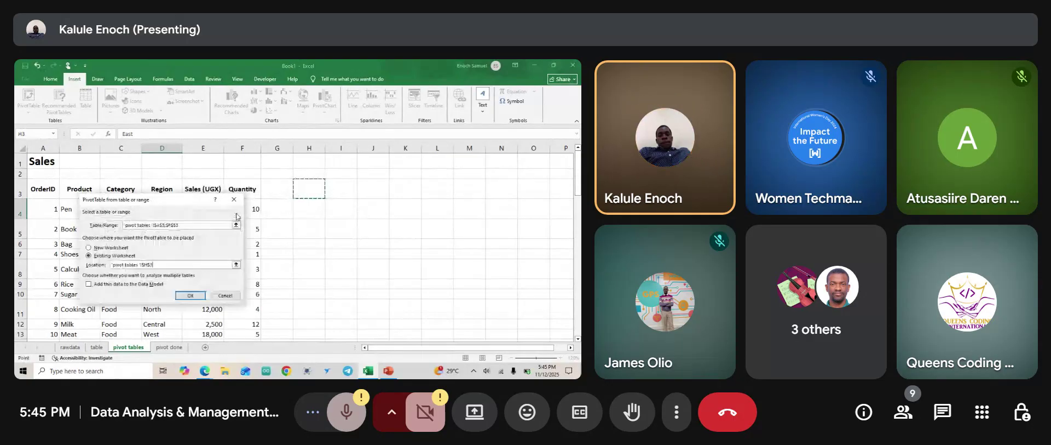
pyautogui.click(190, 295)
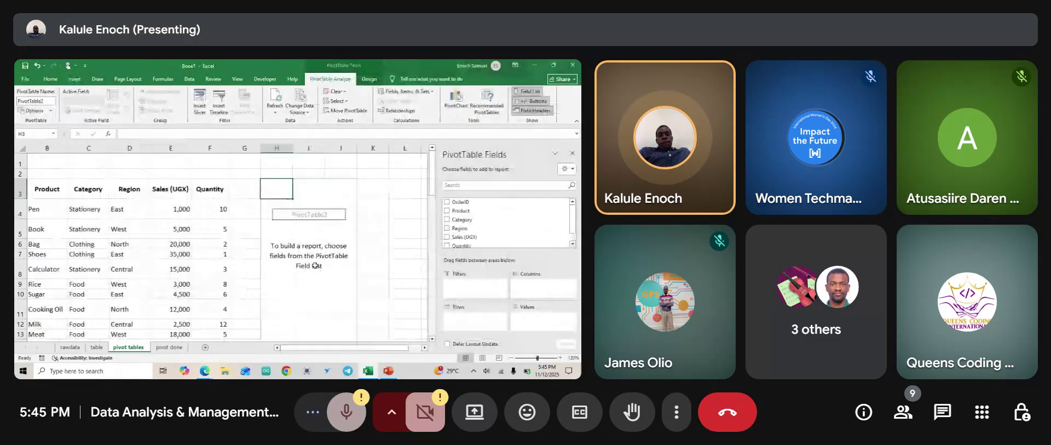
pyautogui.scroll(-3, 217, 192)
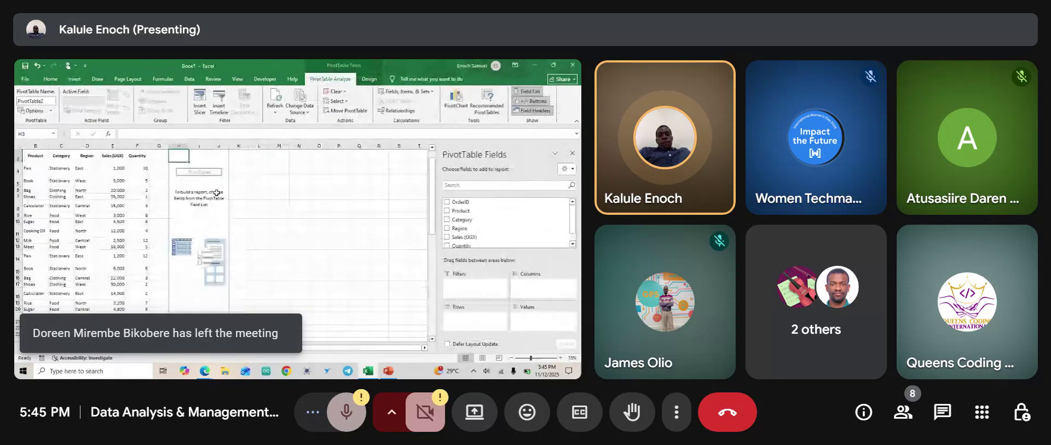
pyautogui.scroll(1, 208, 195)
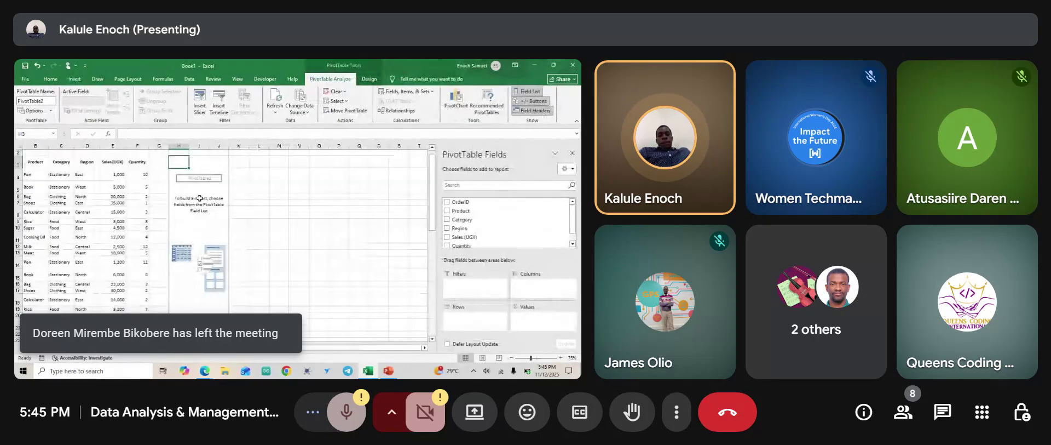
pyautogui.scroll(4, 199, 199)
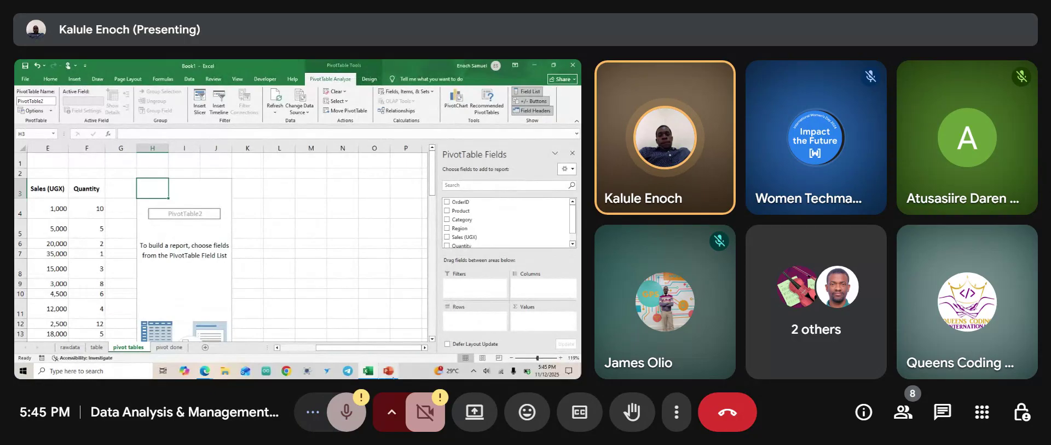
# Look over the Why pivot tables slides in PowerPoint, then return to the Excel workbook.
pyautogui.click(388, 372)
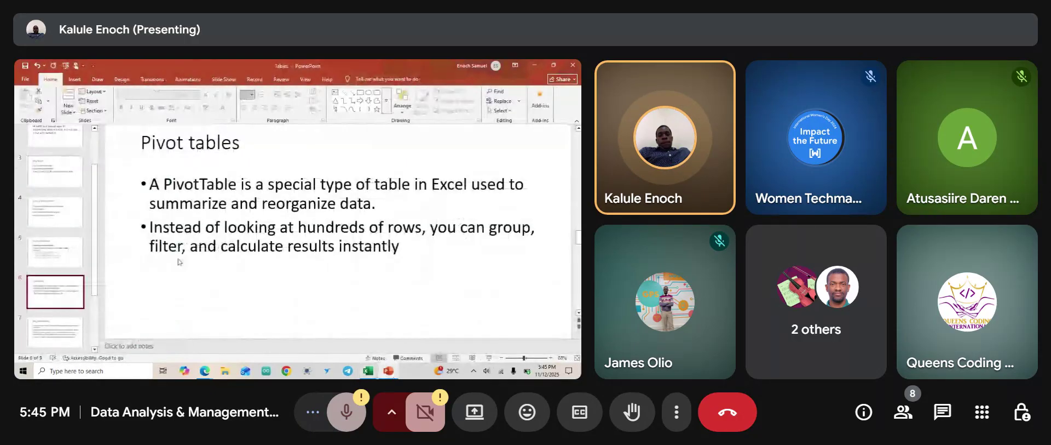
pyautogui.scroll(-1, 180, 262)
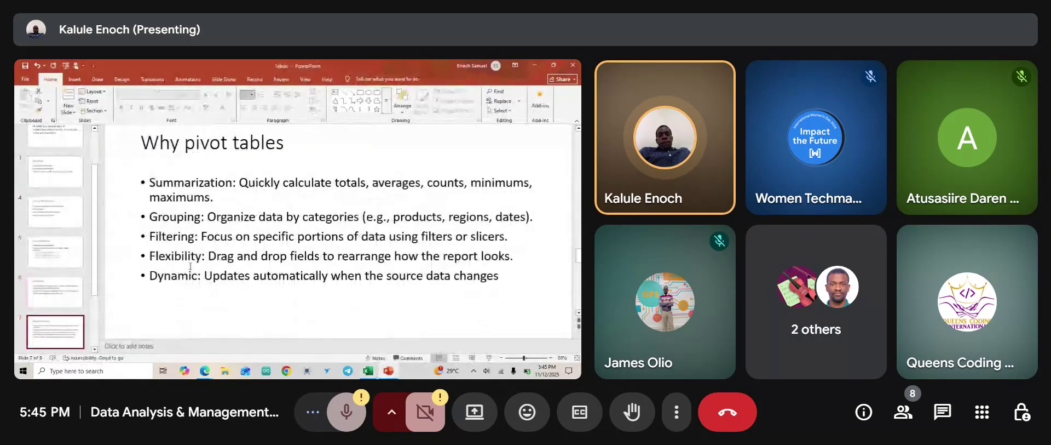
pyautogui.keyDown('ctrl'); pyautogui.scroll(2, 314, 196); pyautogui.keyUp('ctrl')
pyautogui.keyDown('ctrl'); pyautogui.scroll(2, 314, 196); pyautogui.keyUp('ctrl')
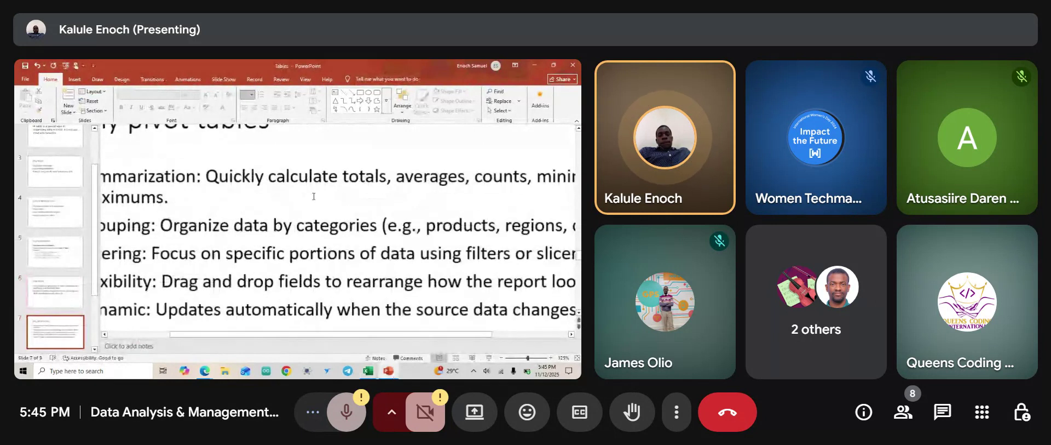
pyautogui.keyDown('ctrl'); pyautogui.scroll(-4, 314, 196); pyautogui.keyUp('ctrl')
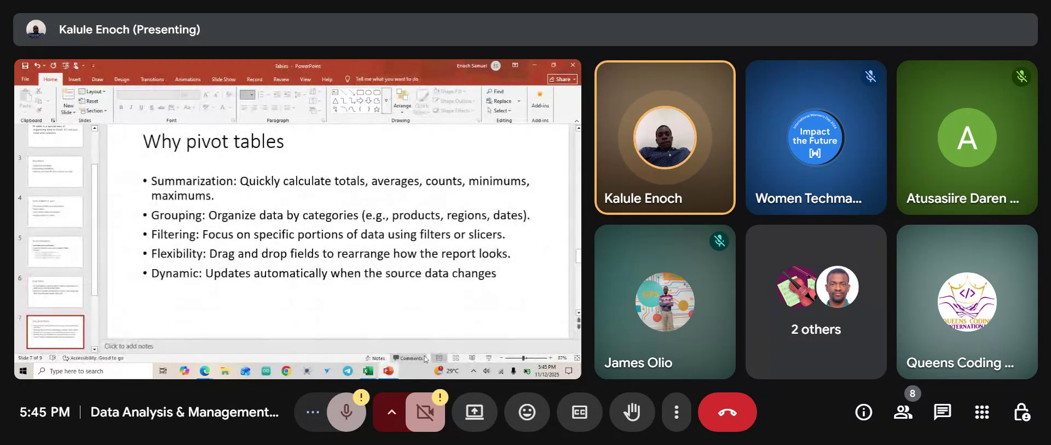
pyautogui.click(368, 372)
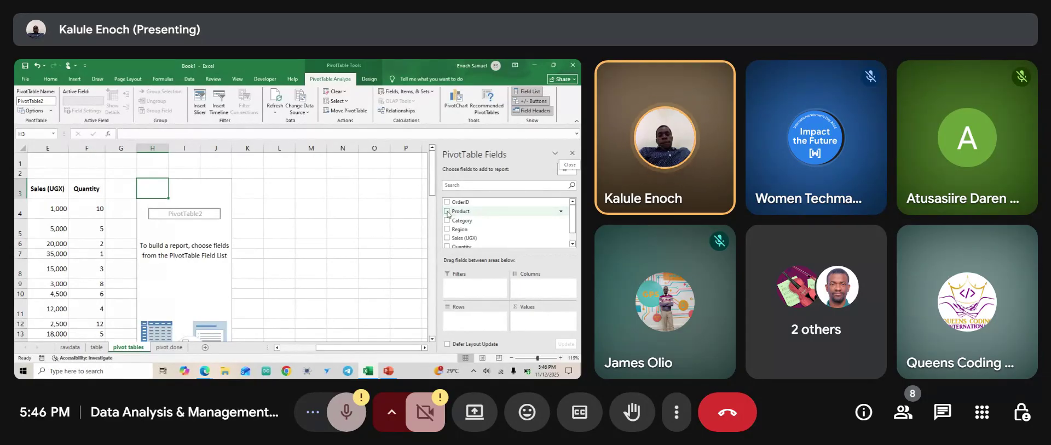
# Add Product to Rows and Sales (UGX) to Values, totalling 583,950, and select Pen's 5,750.
pyautogui.click(447, 212)
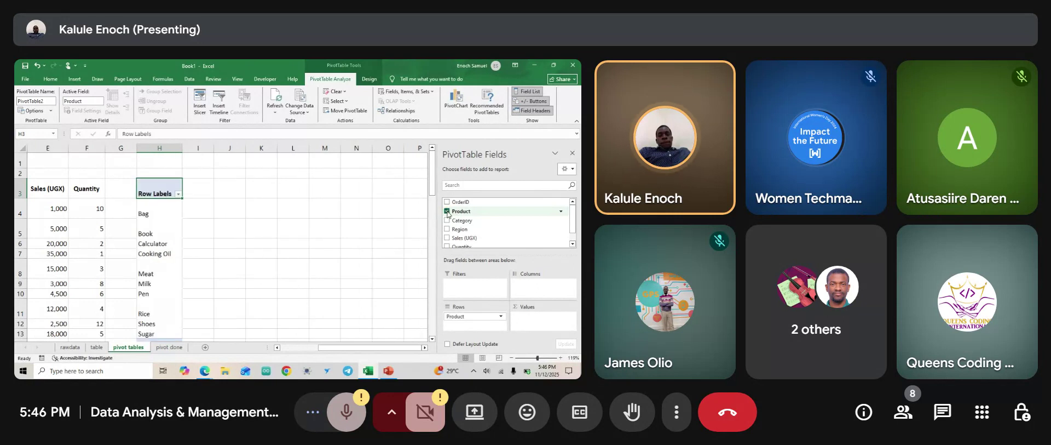
pyautogui.scroll(-1, 448, 225)
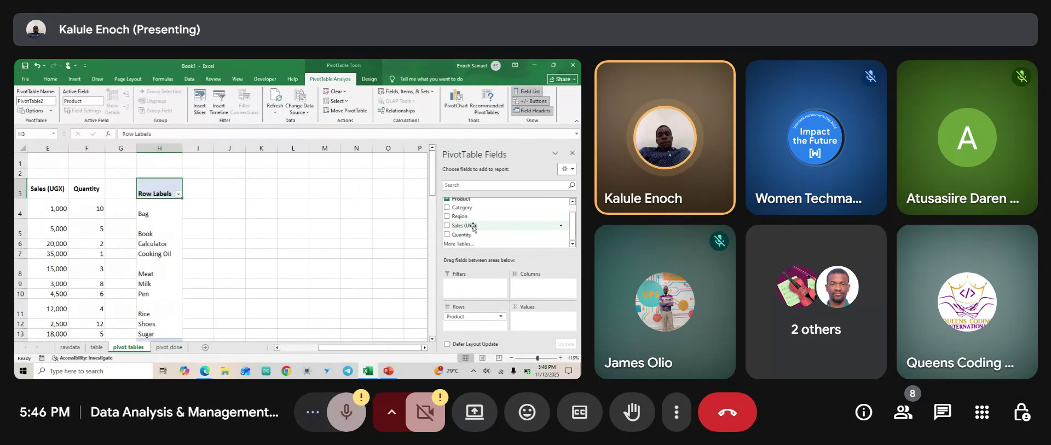
pyautogui.click(448, 225)
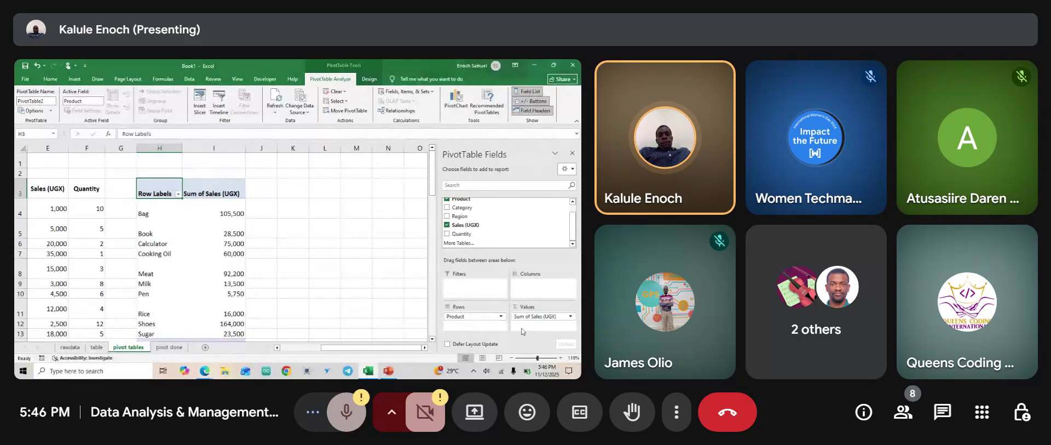
pyautogui.scroll(-1, 241, 248)
pyautogui.click(240, 247)
pyautogui.scroll(1, 241, 247)
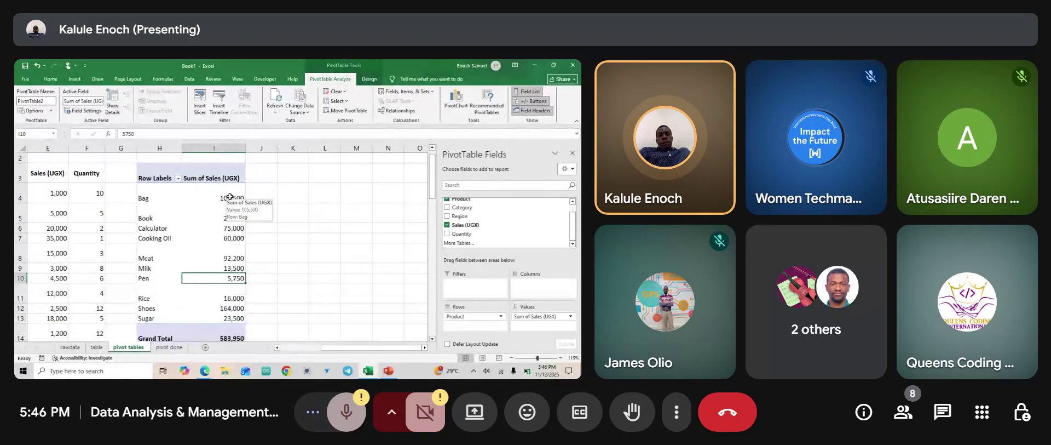
pyautogui.keyDown('ctrl'); pyautogui.scroll(-1, 230, 196); pyautogui.keyUp('ctrl')
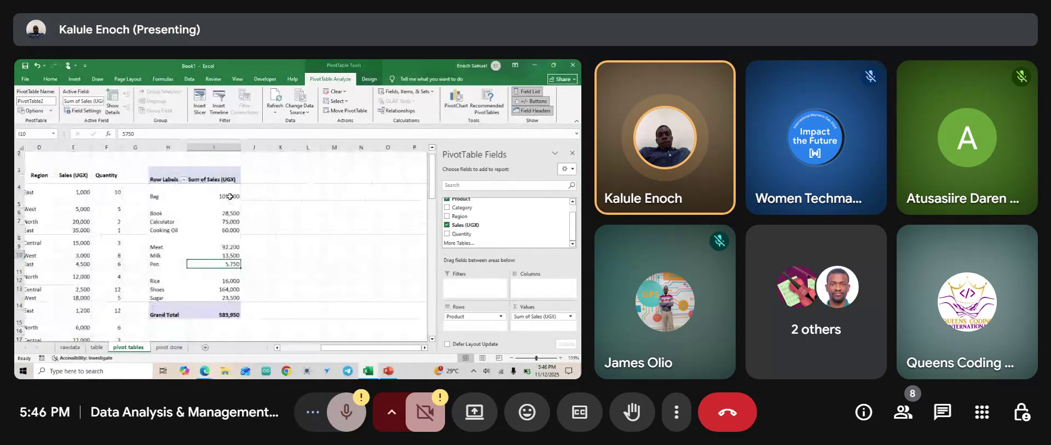
pyautogui.keyDown('ctrl'); pyautogui.scroll(-2, 230, 196); pyautogui.keyUp('ctrl')
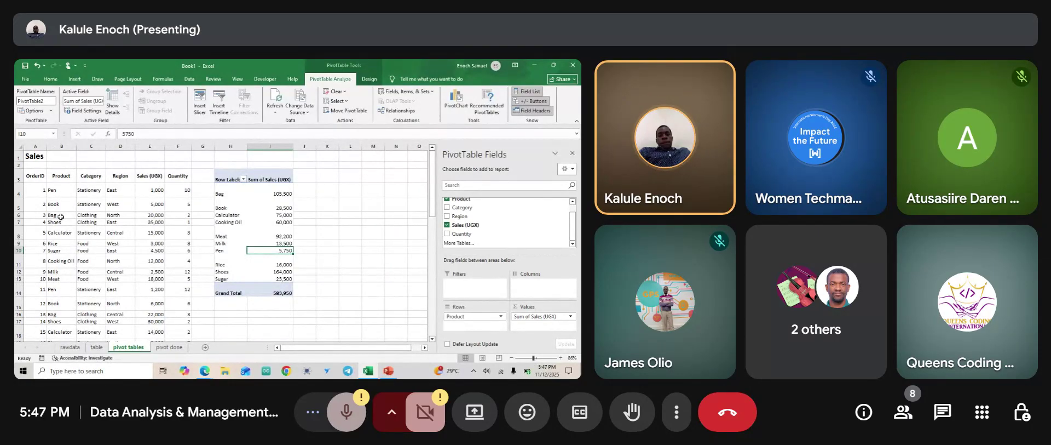
pyautogui.keyDown('ctrl'); pyautogui.scroll(5, 52, 217); pyautogui.keyUp('ctrl')
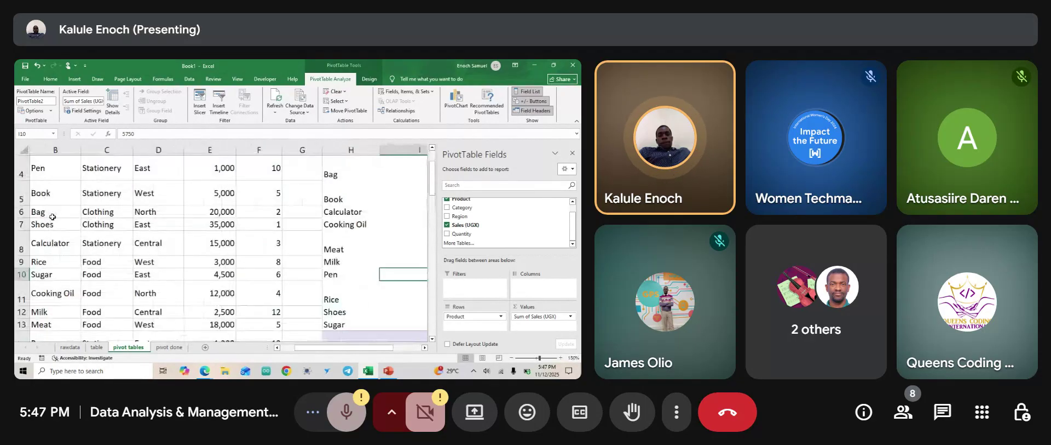
pyautogui.scroll(1, 42, 212)
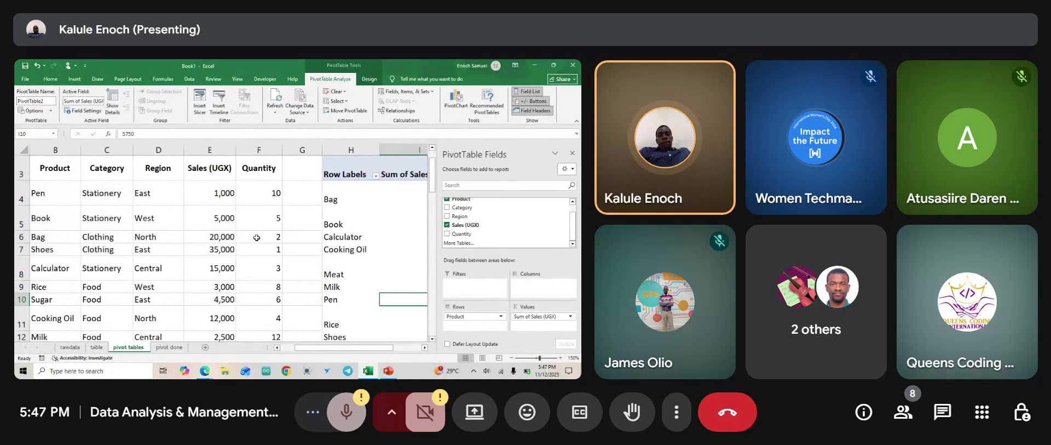
pyautogui.scroll(-1, 214, 251)
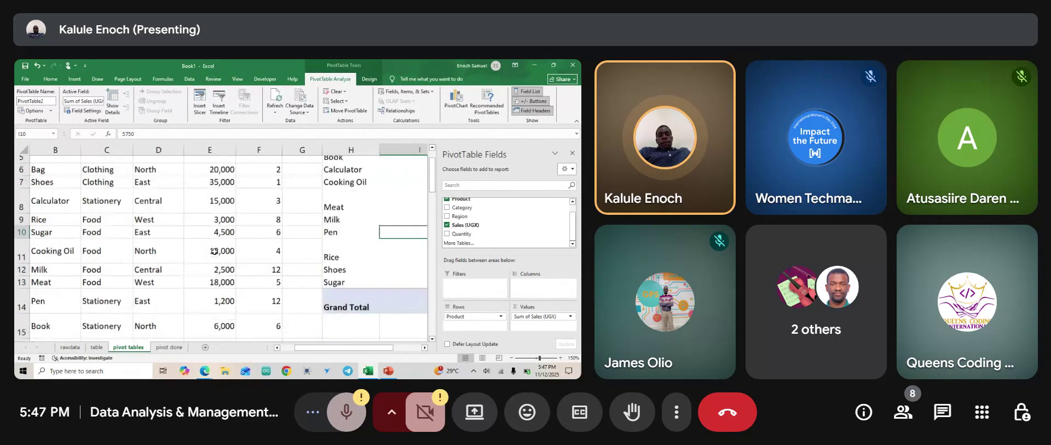
pyautogui.scroll(-1, 214, 250)
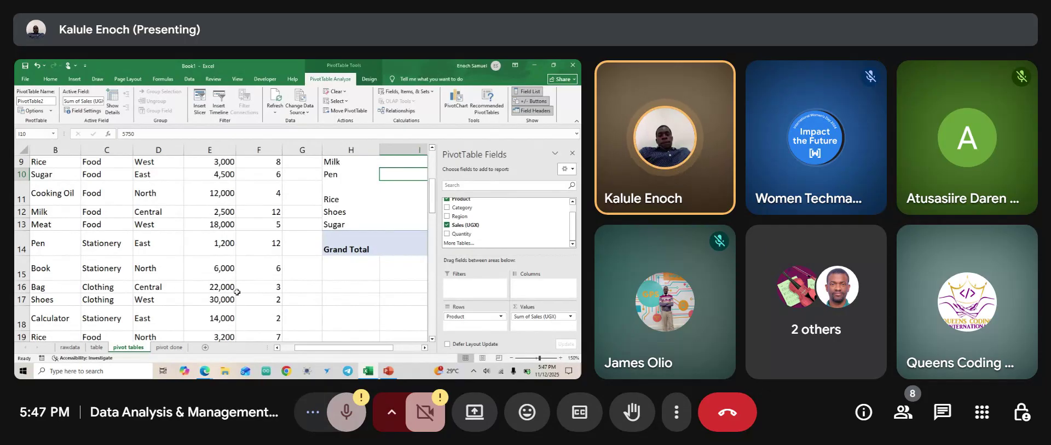
pyautogui.scroll(-1, 222, 289)
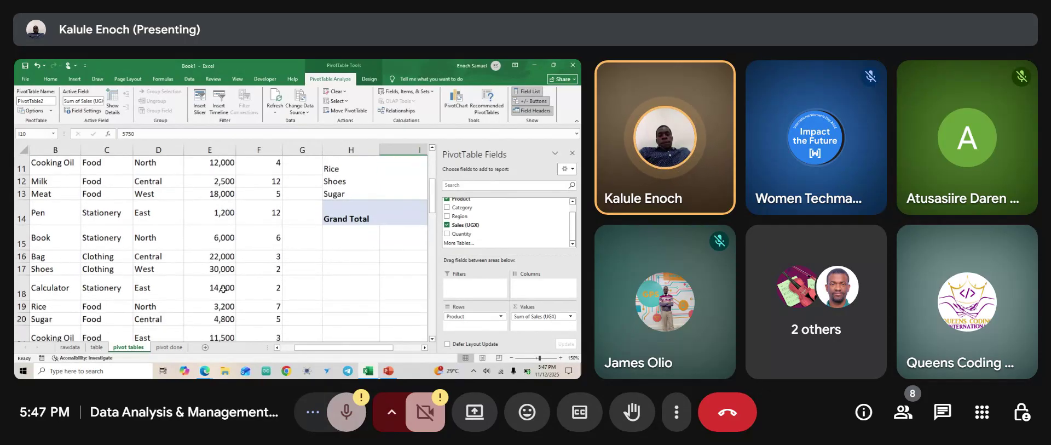
pyautogui.scroll(-2, 223, 288)
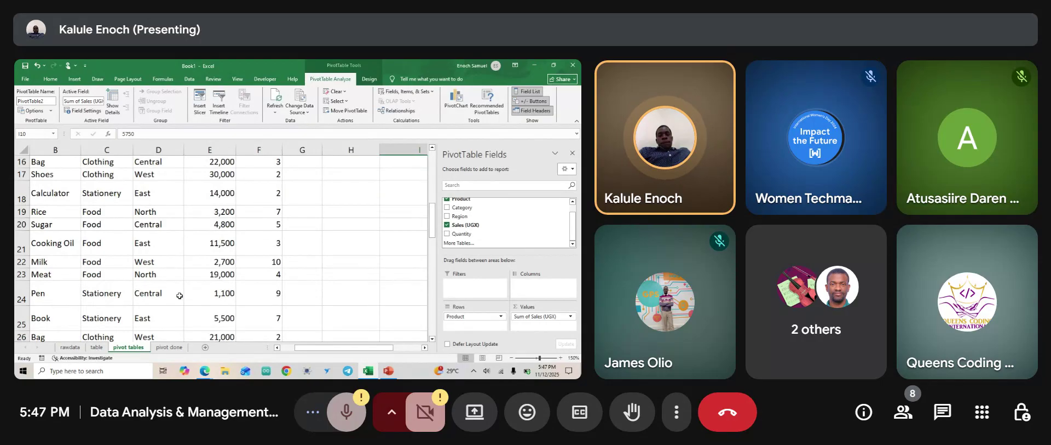
pyautogui.scroll(-1, 180, 295)
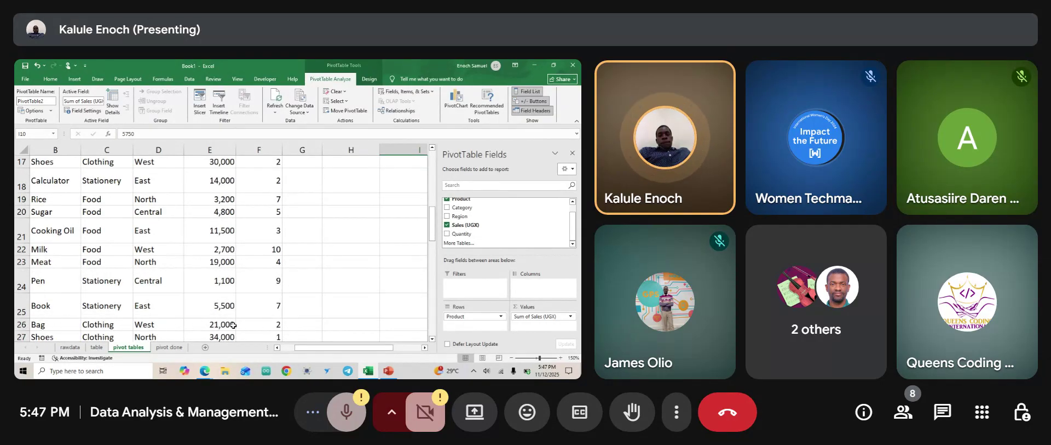
pyautogui.scroll(-3, 233, 324)
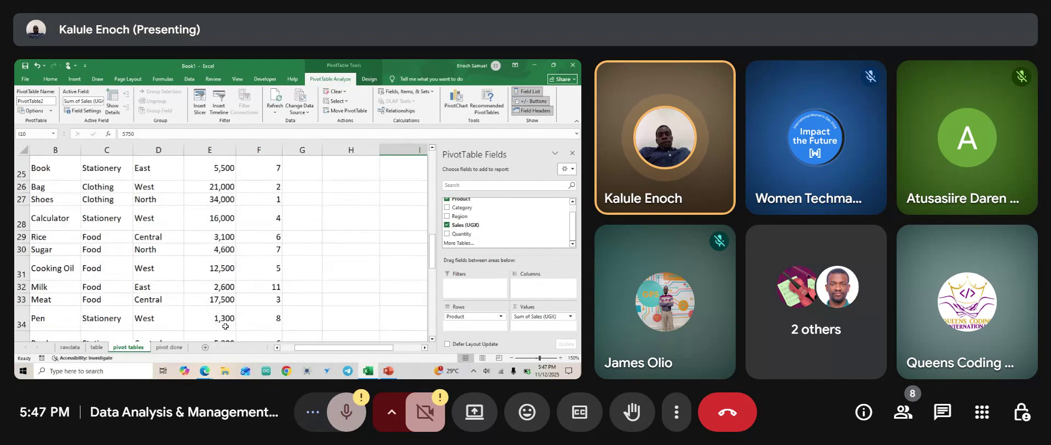
pyautogui.scroll(-2, 71, 312)
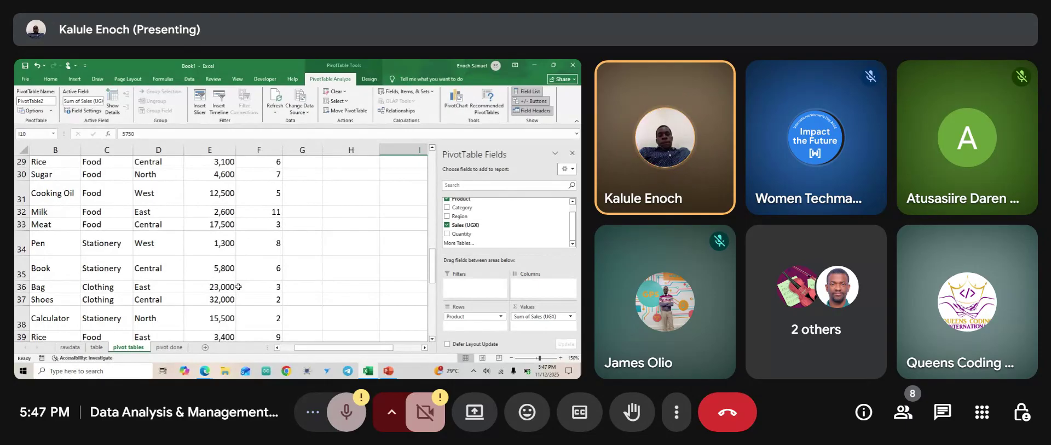
pyautogui.scroll(8, 239, 286)
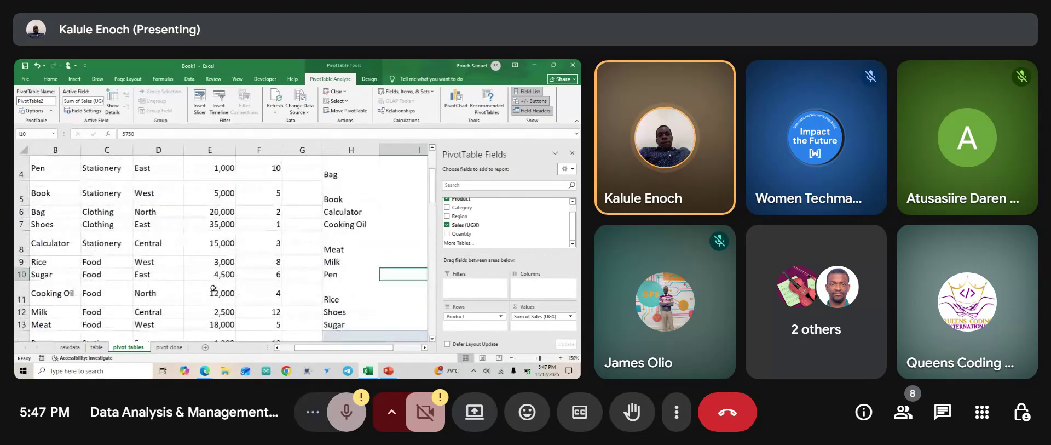
pyautogui.hscroll(2, 213, 288)
pyautogui.hscroll(1, 213, 288)
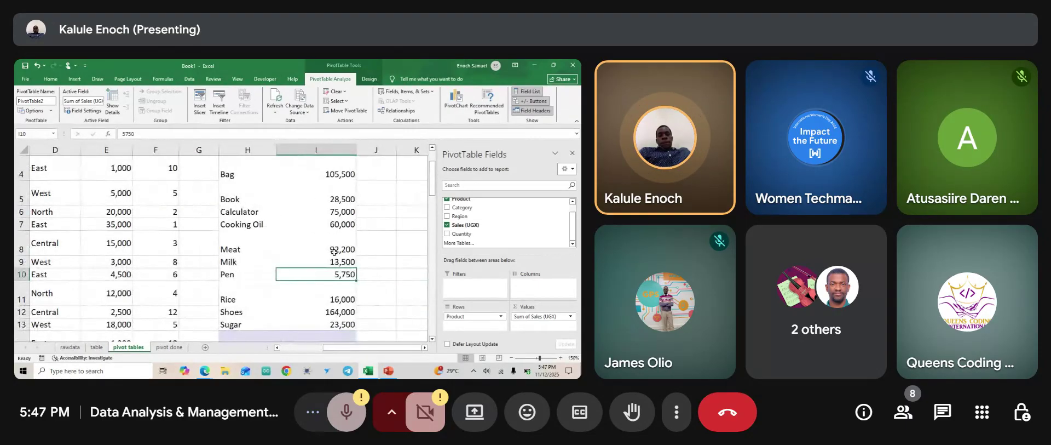
pyautogui.scroll(-3, 334, 251)
pyautogui.scroll(2, 274, 235)
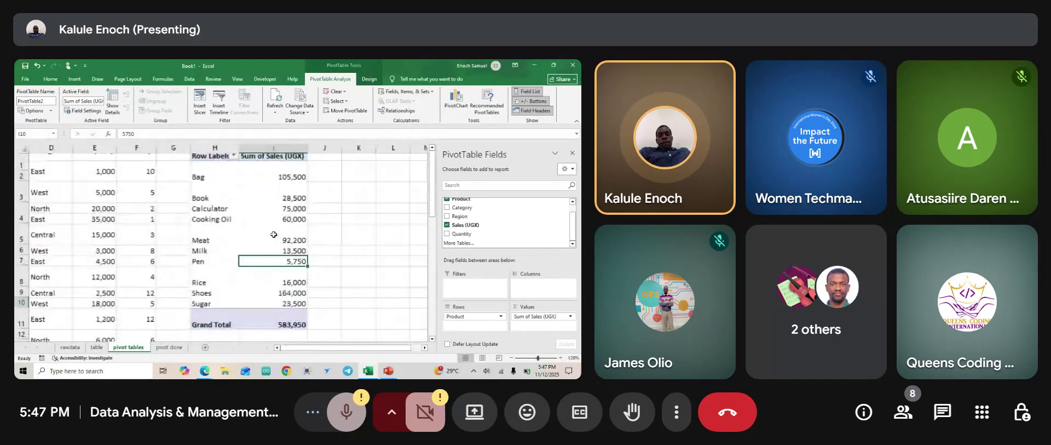
pyautogui.scroll(1, 252, 227)
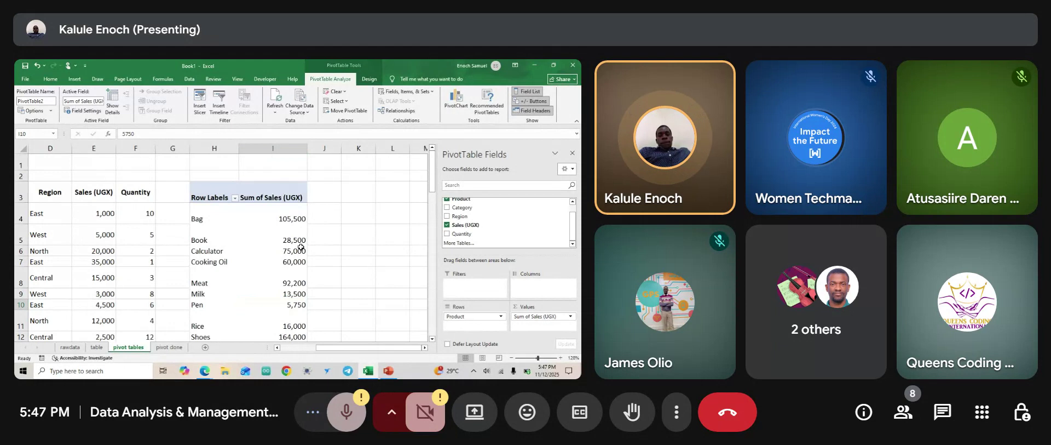
pyautogui.scroll(-3, 300, 247)
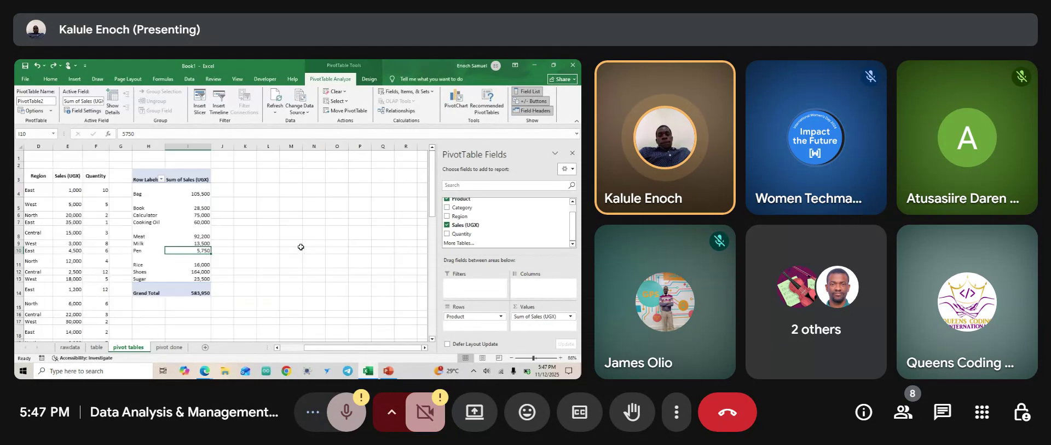
pyautogui.scroll(2, 301, 247)
pyautogui.click(317, 247)
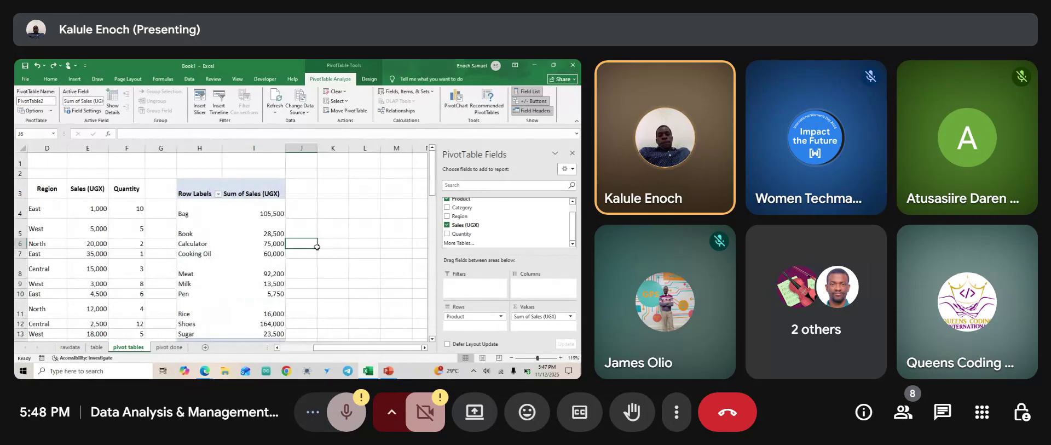
# Undo to remove the previous PivotTable from the sheet.
pyautogui.hotkey('ctrl', 'z')
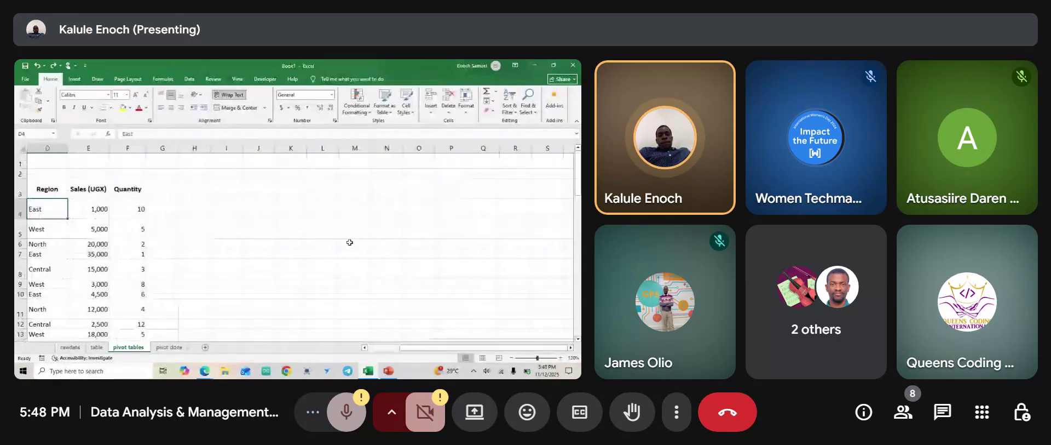
pyautogui.scroll(-5, 203, 232)
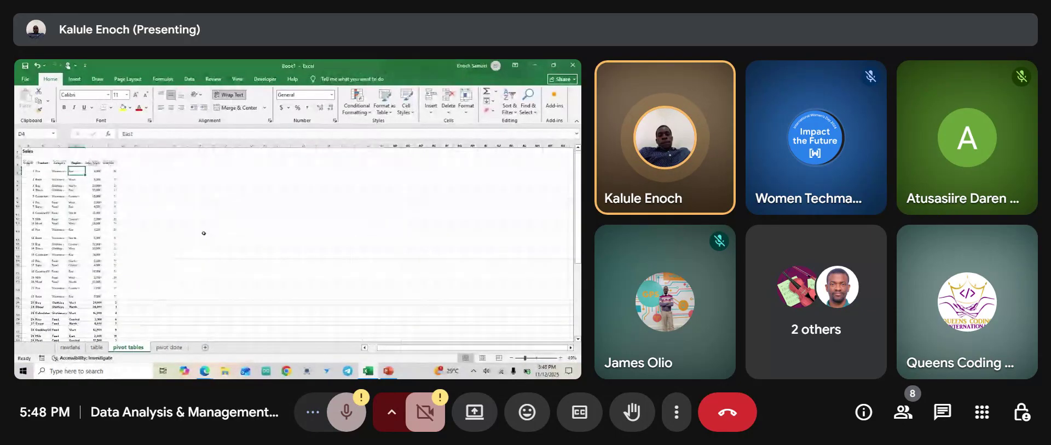
pyautogui.scroll(5, 78, 226)
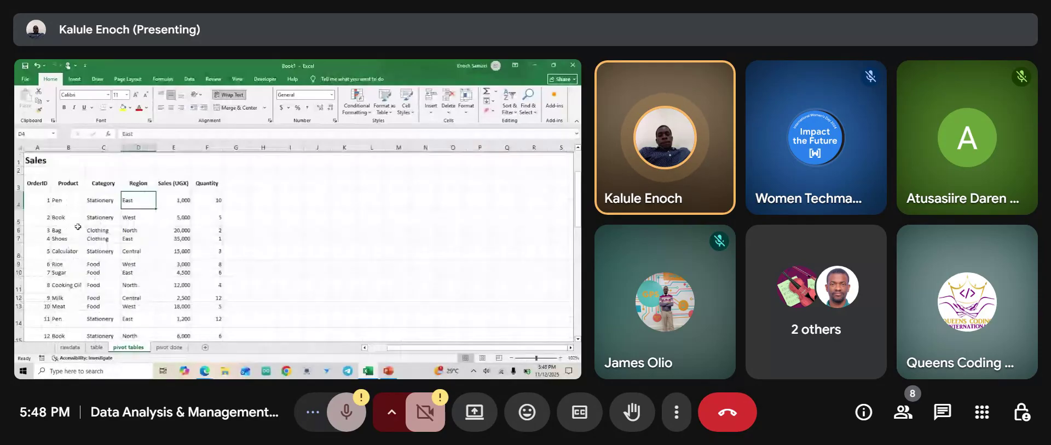
pyautogui.scroll(1, 77, 226)
# Insert a PivotTable from the sales table range at cell H3 on the current worksheet.
pyautogui.click(164, 248)
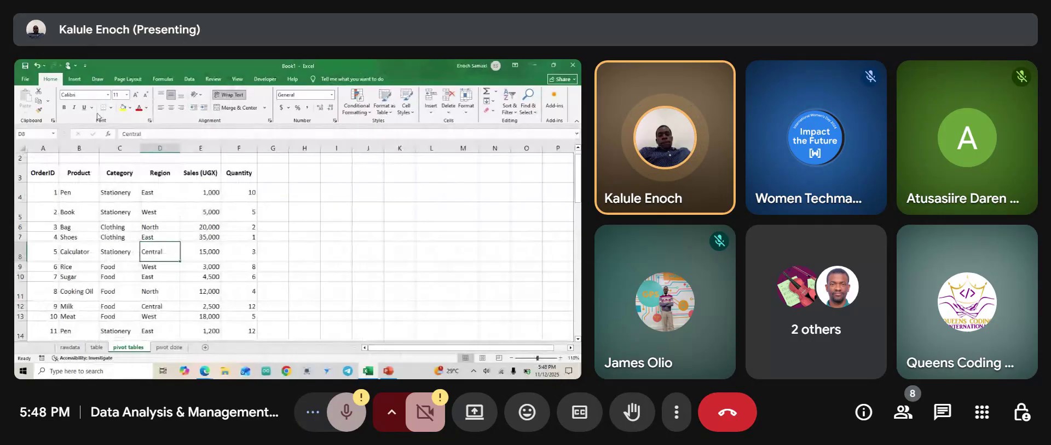
pyautogui.click(74, 79)
pyautogui.click(29, 107)
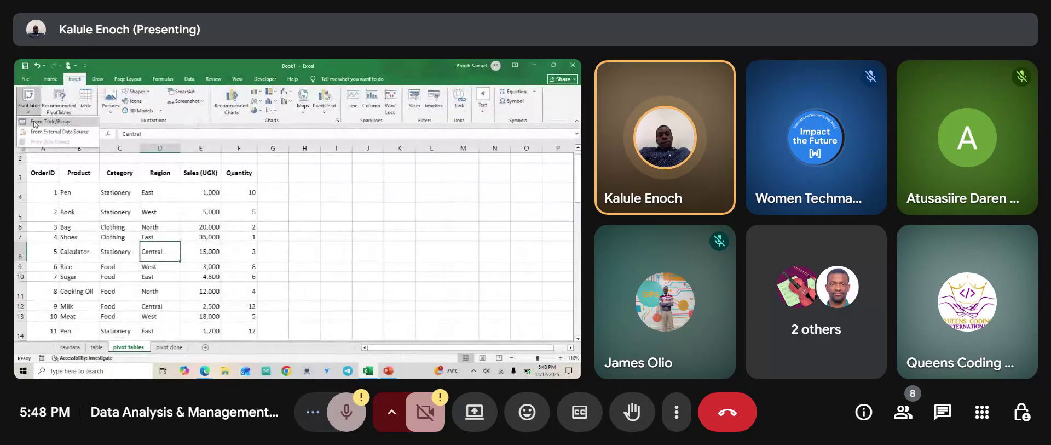
pyautogui.click(34, 121)
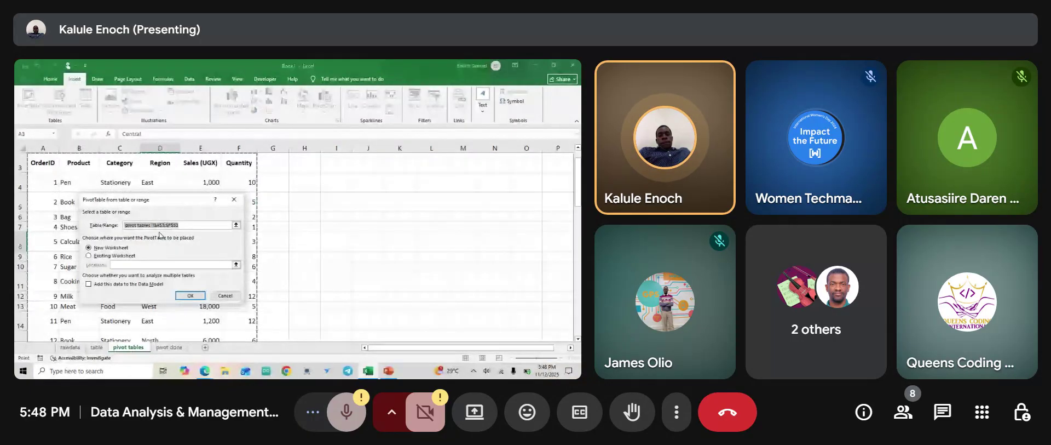
pyautogui.click(88, 256)
pyautogui.click(237, 265)
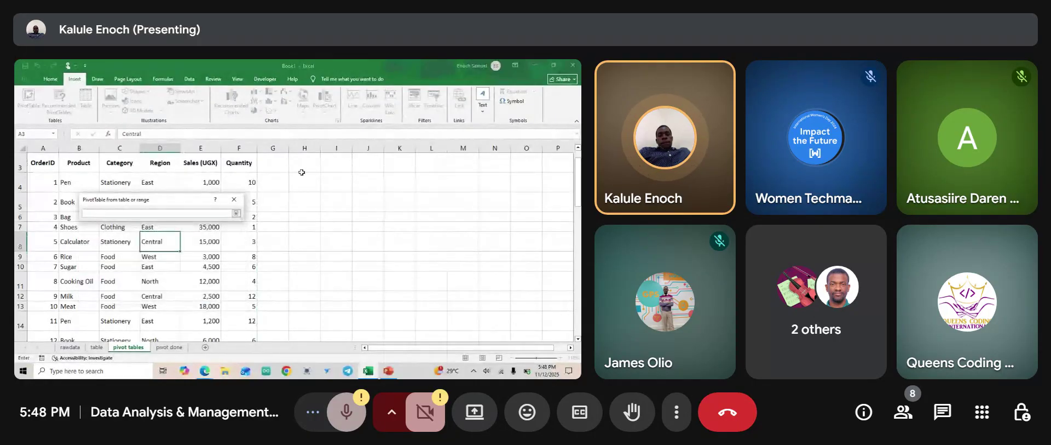
pyautogui.scroll(1, 301, 174)
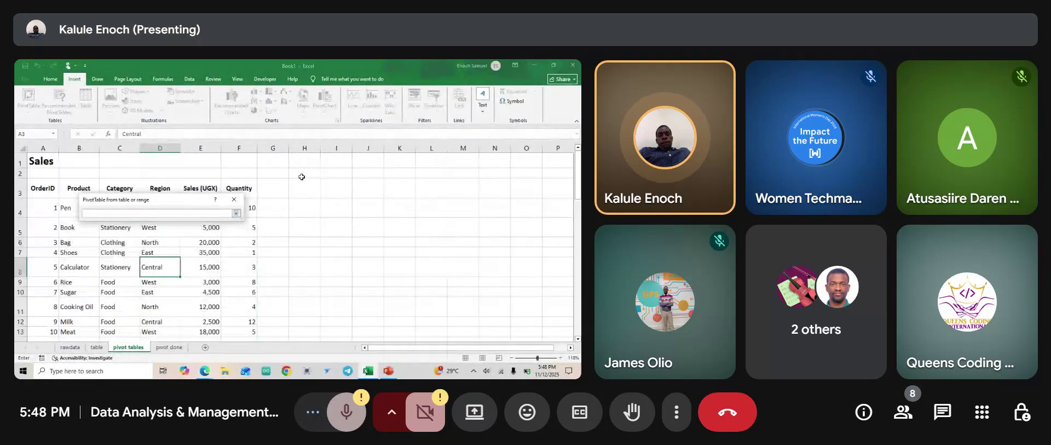
pyautogui.click(301, 177)
pyautogui.click(237, 213)
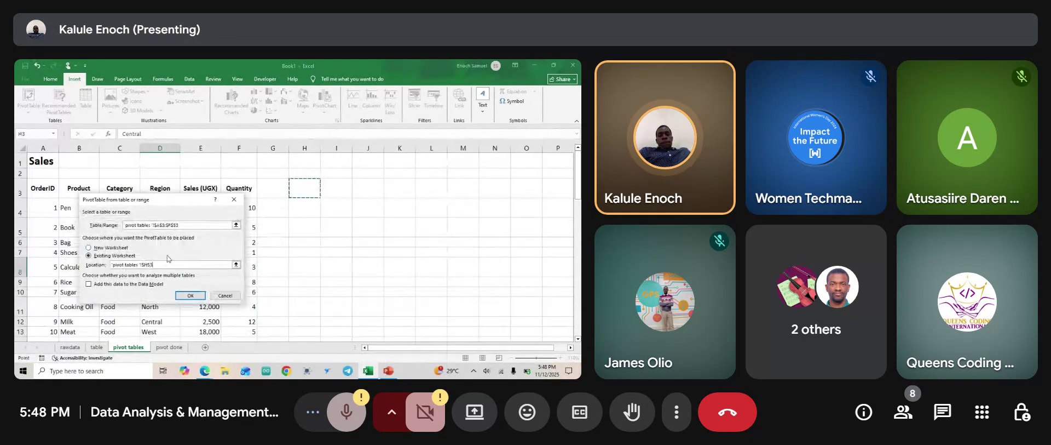
pyautogui.click(189, 296)
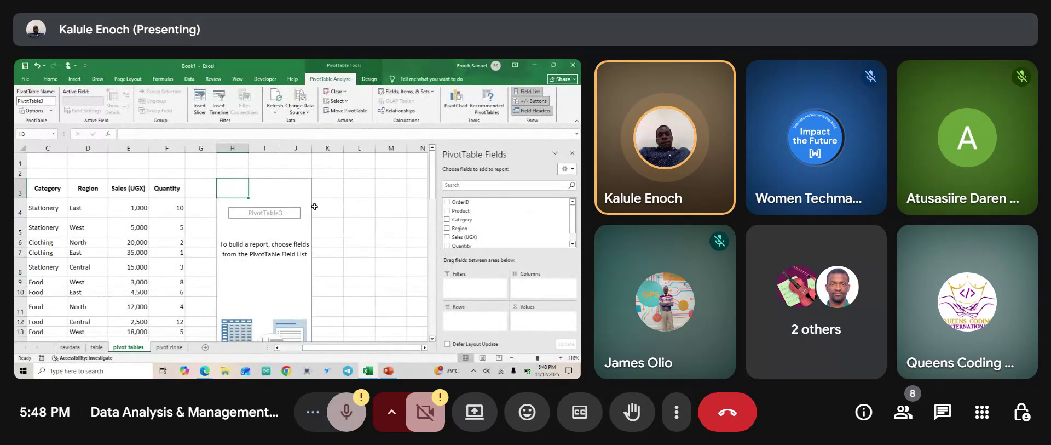
# Add Region to Rows and Sales (UGX) to Values for a 583,950 grand total.
pyautogui.scroll(-1, 459, 221)
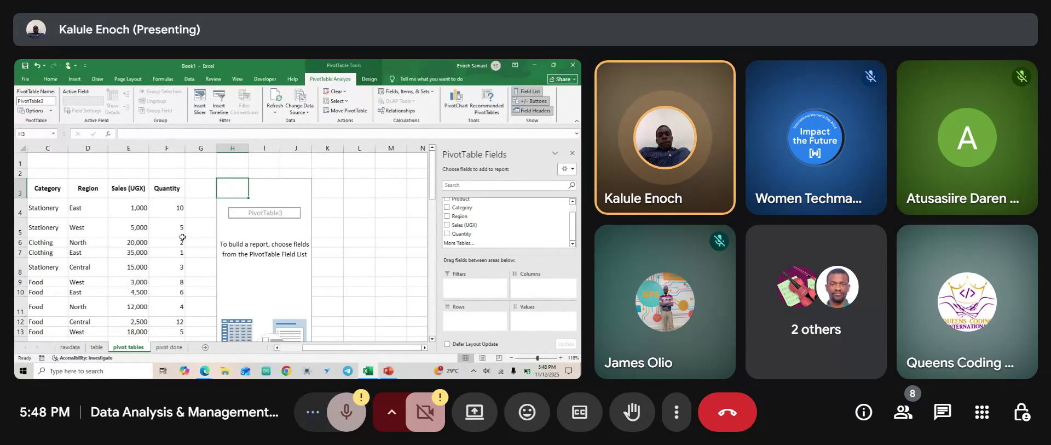
pyautogui.click(446, 215)
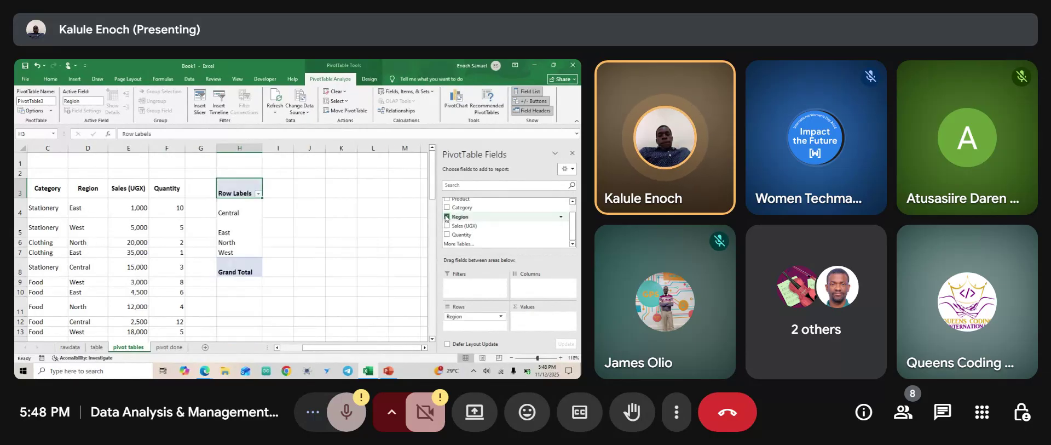
pyautogui.click(447, 225)
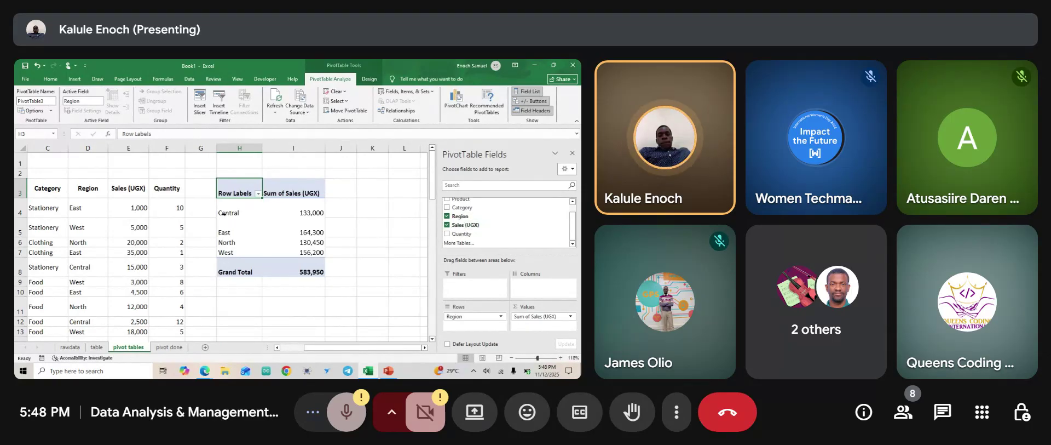
# Review the region sales totals, then bring up the Why pivot tables slide in PowerPoint.
pyautogui.moveTo(301, 213)
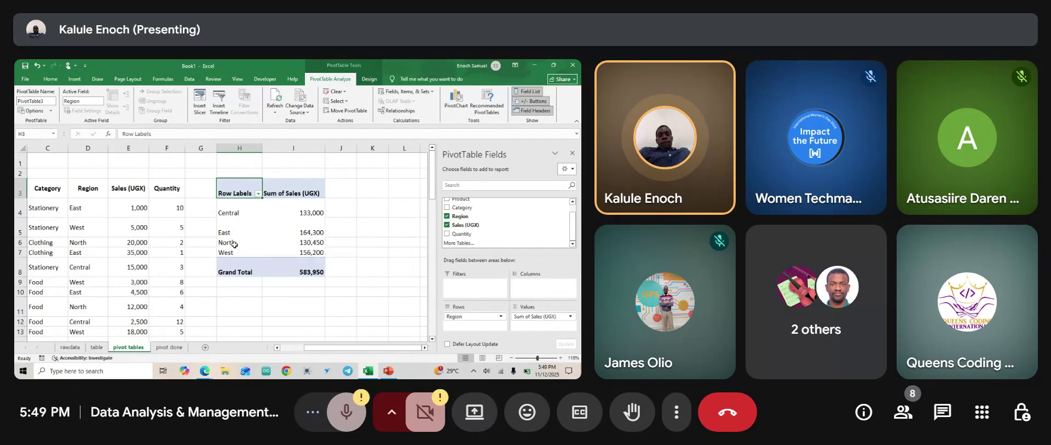
pyautogui.moveTo(311, 244)
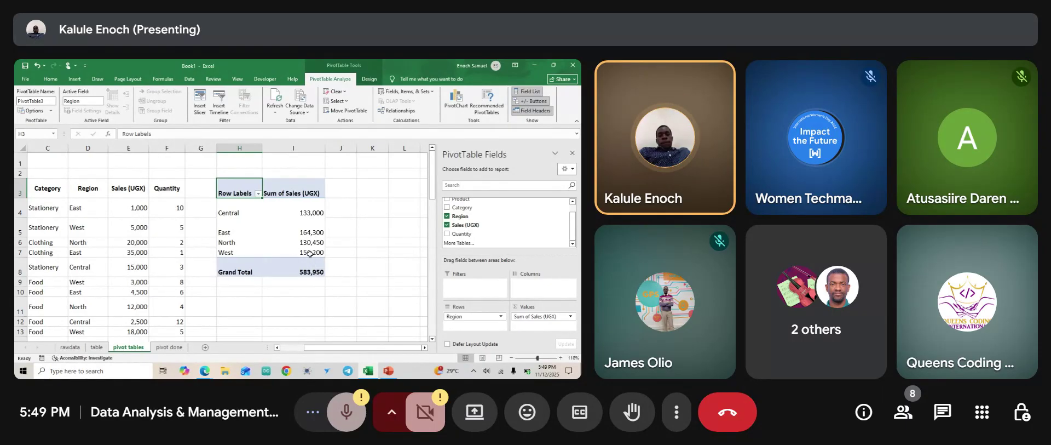
pyautogui.moveTo(314, 272)
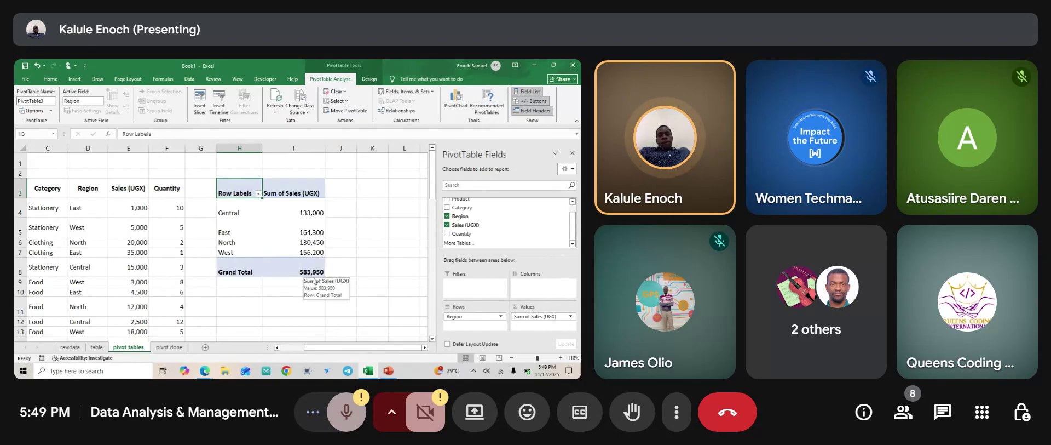
pyautogui.scroll(-1, 282, 263)
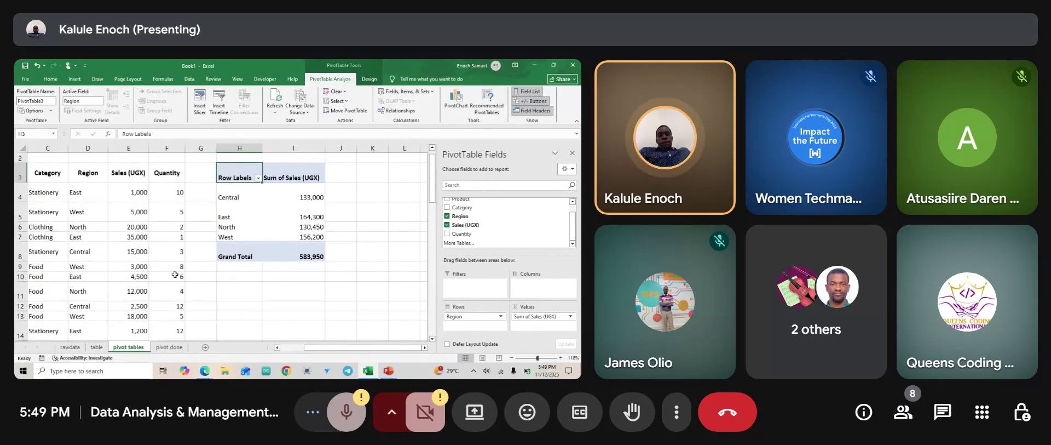
pyautogui.scroll(-6, 175, 273)
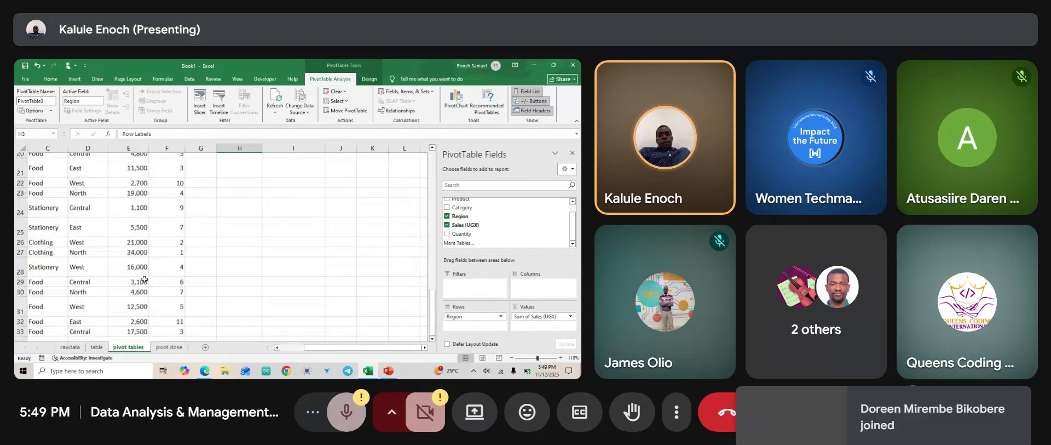
pyautogui.scroll(6, 144, 279)
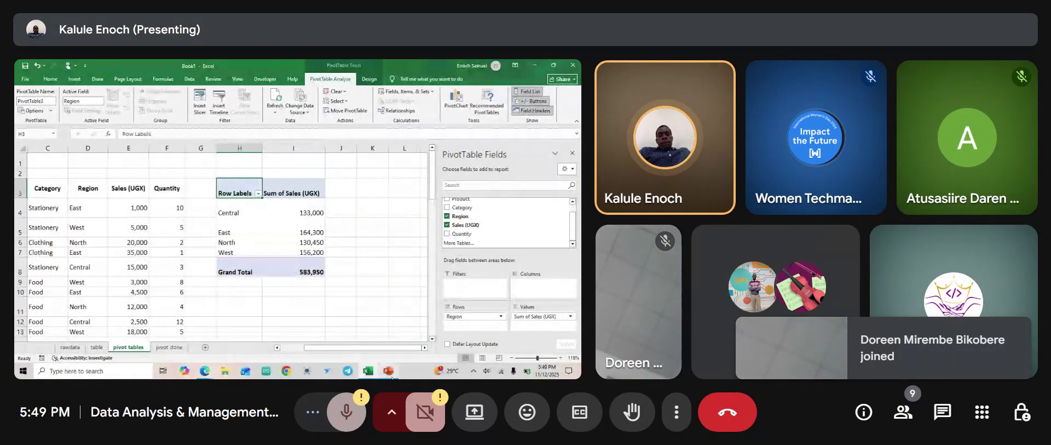
pyautogui.click(389, 370)
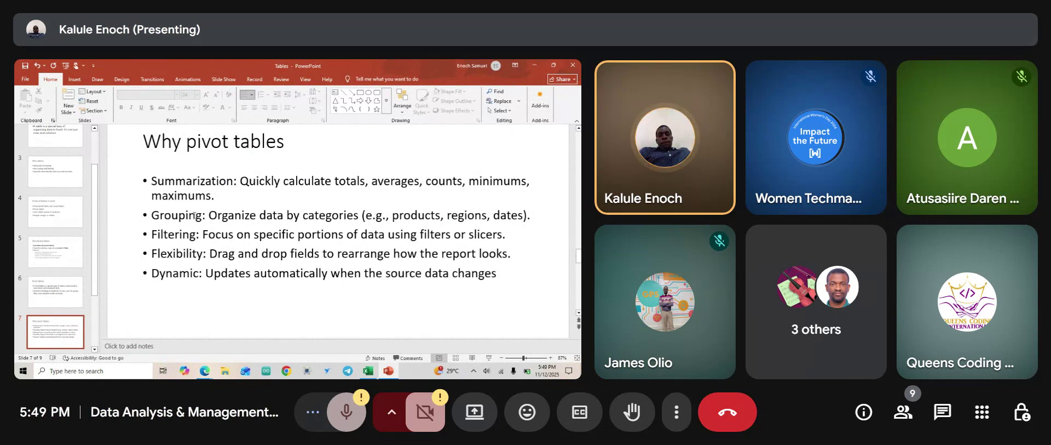
# Return to the Excel PivotTable and admit a waiting participant into the Meet call.
pyautogui.moveTo(369, 372)
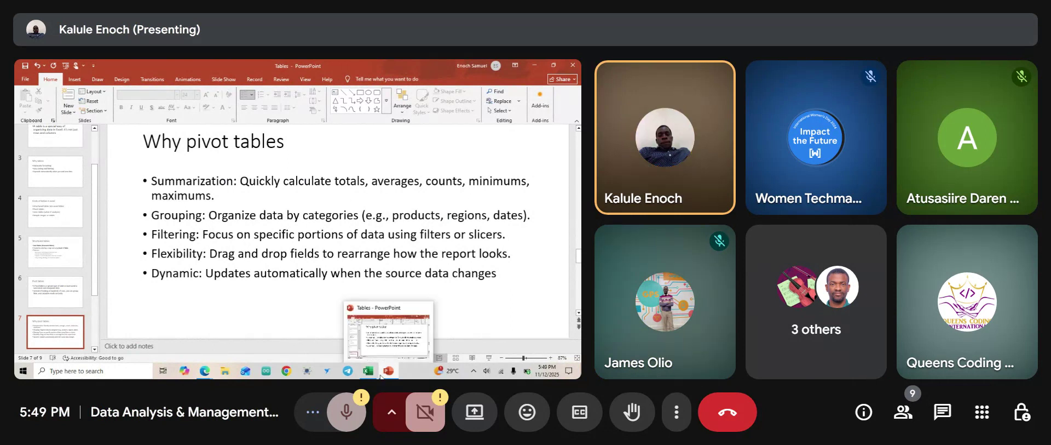
pyautogui.click(369, 353)
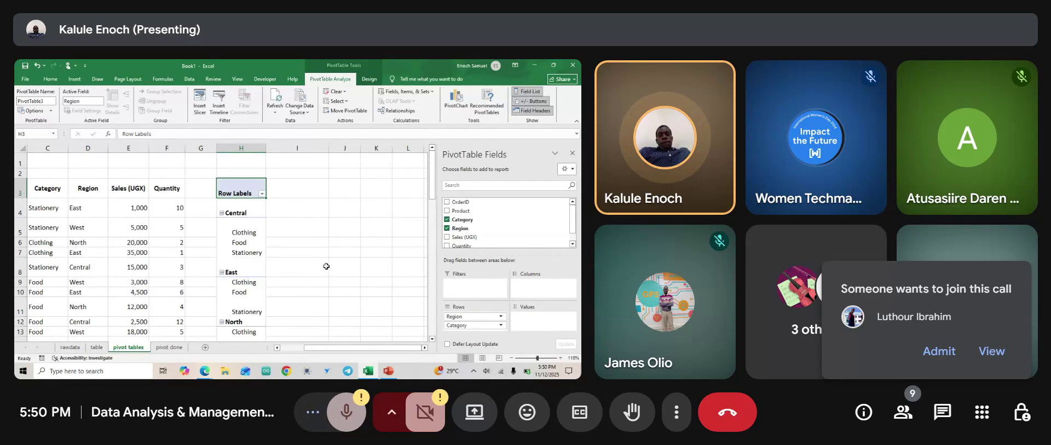
pyautogui.click(937, 351)
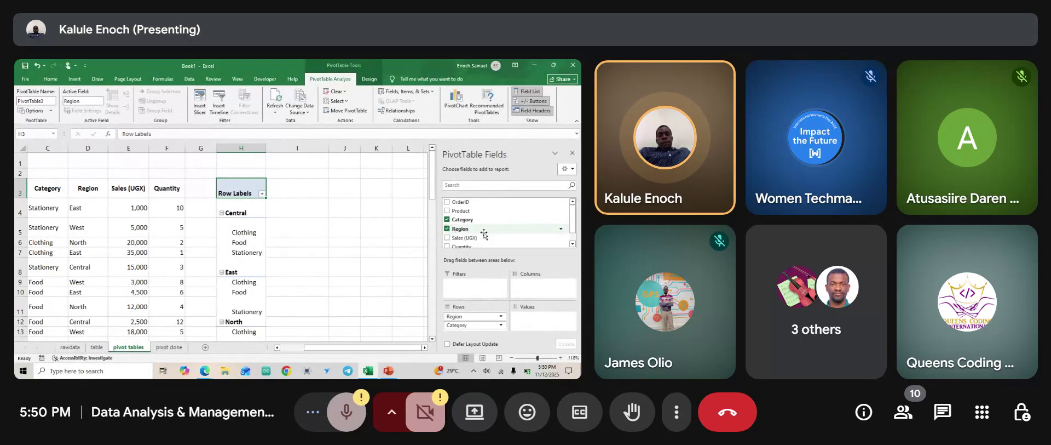
pyautogui.scroll(-1, 484, 234)
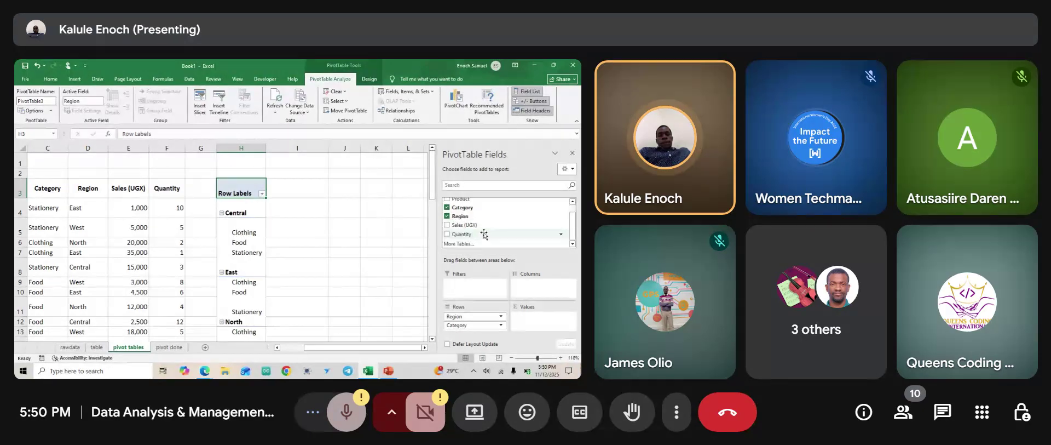
# Add Quantity to Values for each region and category, and admit another waiting participant.
pyautogui.click(447, 233)
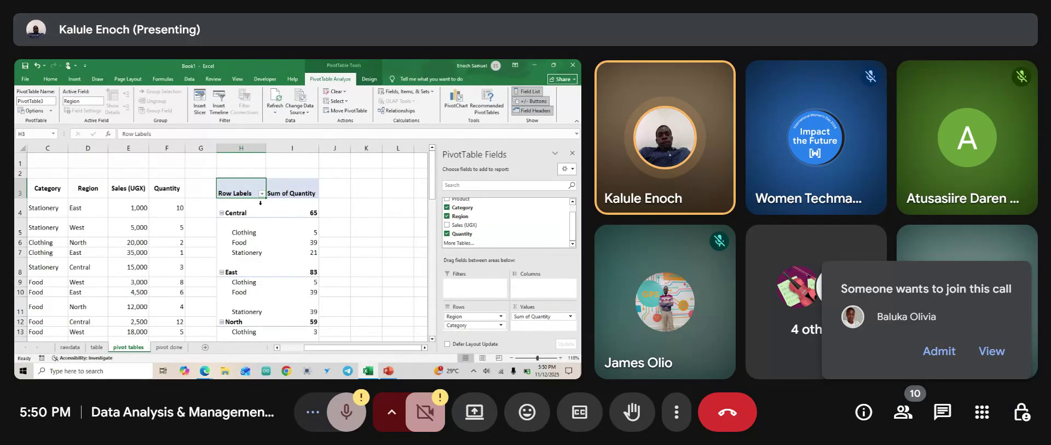
pyautogui.click(940, 351)
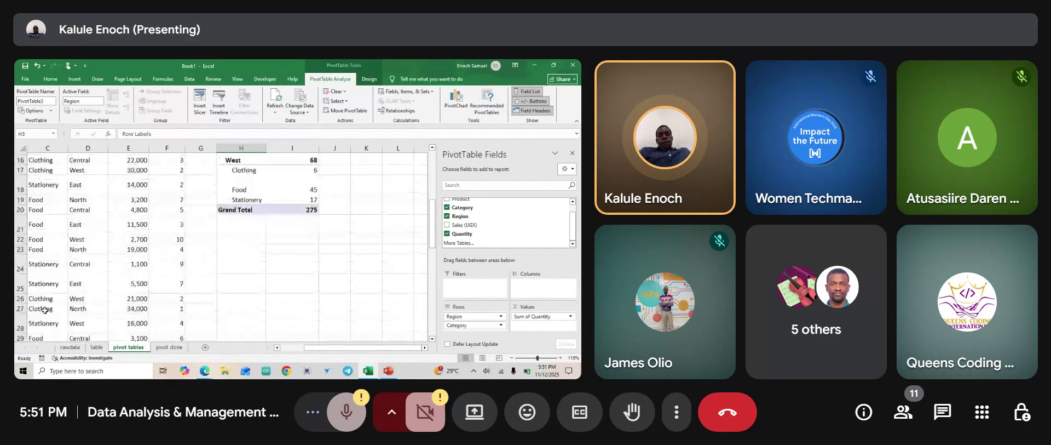
pyautogui.scroll(3, 44, 310)
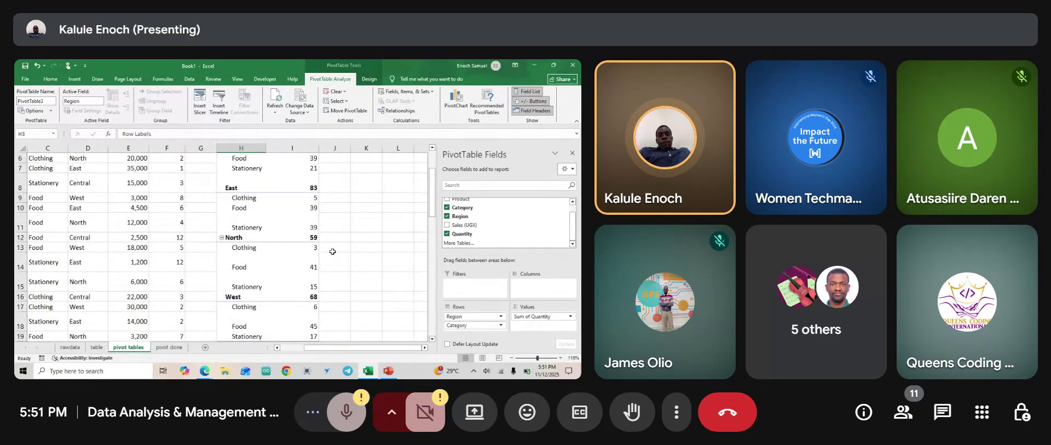
pyautogui.scroll(-1, 309, 244)
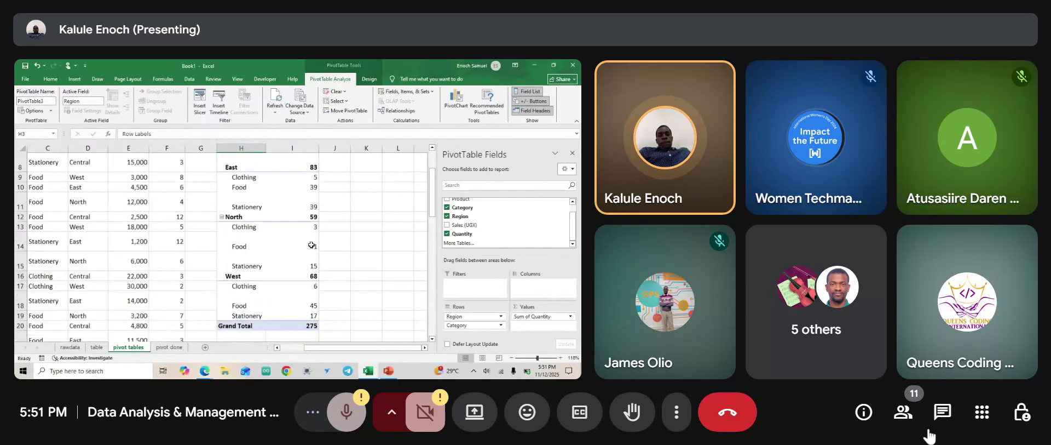
# Briefly open the meeting chat, then close it again.
pyautogui.click(944, 410)
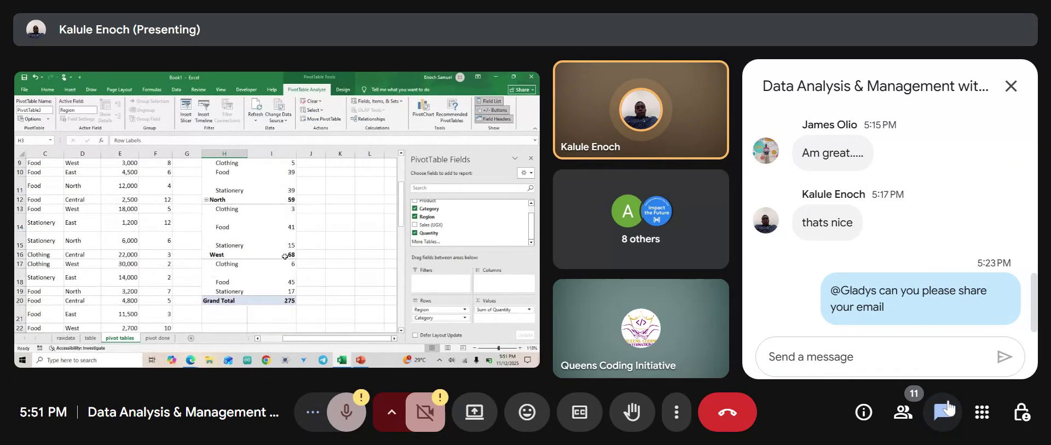
pyautogui.moveTo(925, 316)
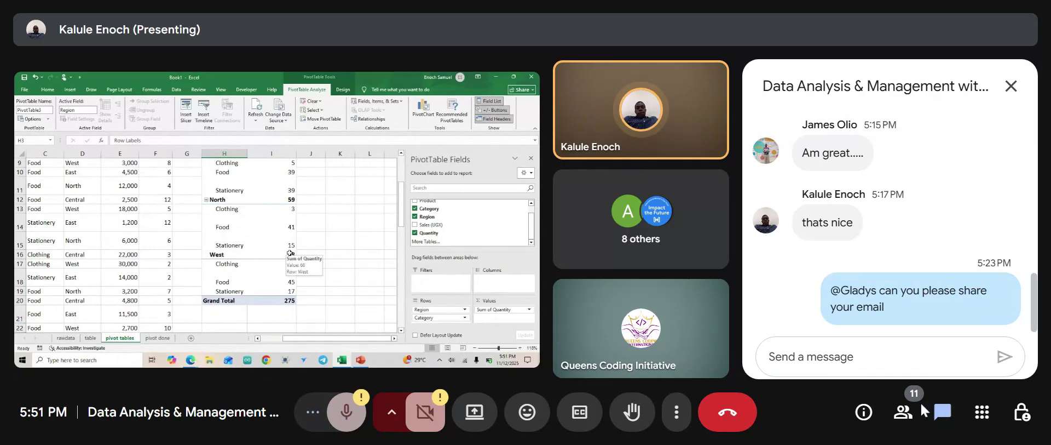
pyautogui.click(943, 411)
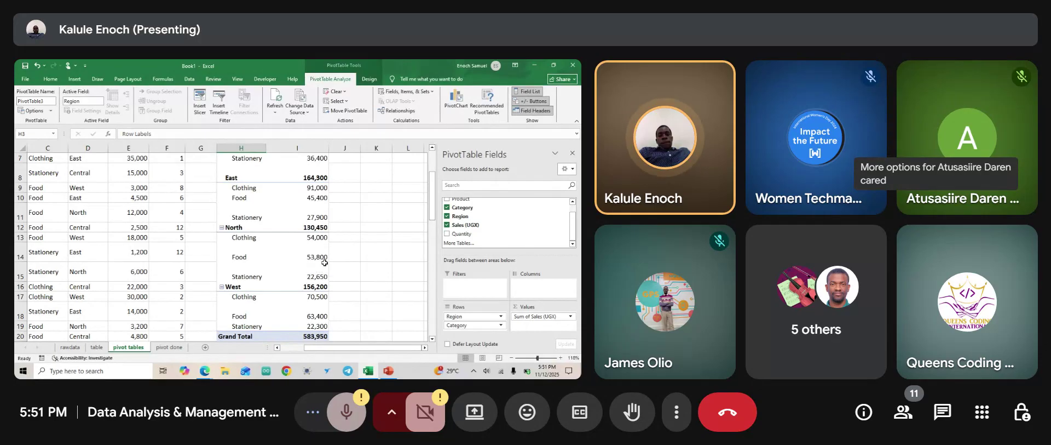
# Scroll through the region and category sales totals down to the Grand Total.
pyautogui.scroll(2, 324, 263)
pyautogui.scroll(3, 325, 263)
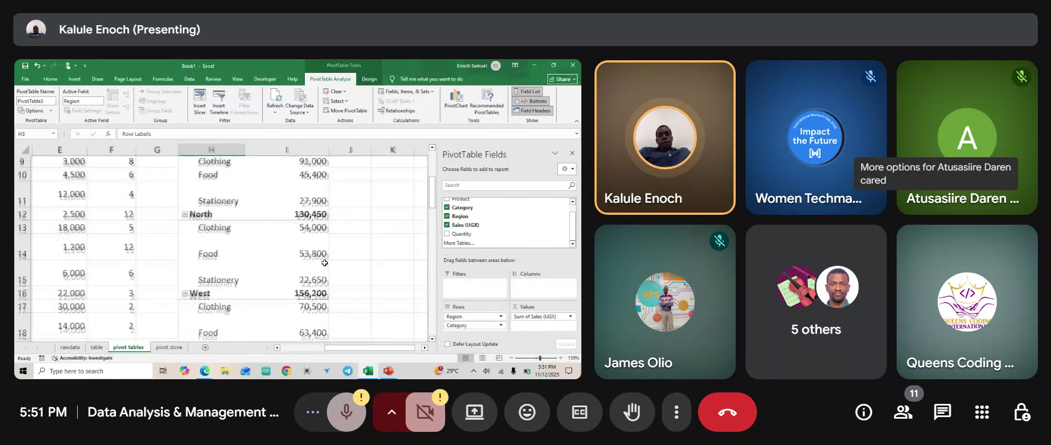
pyautogui.scroll(2, 325, 263)
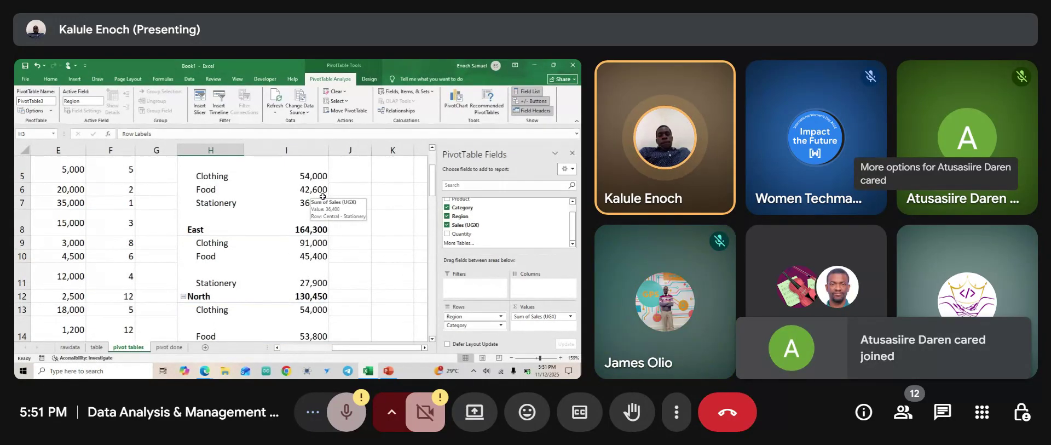
pyautogui.scroll(-3, 323, 197)
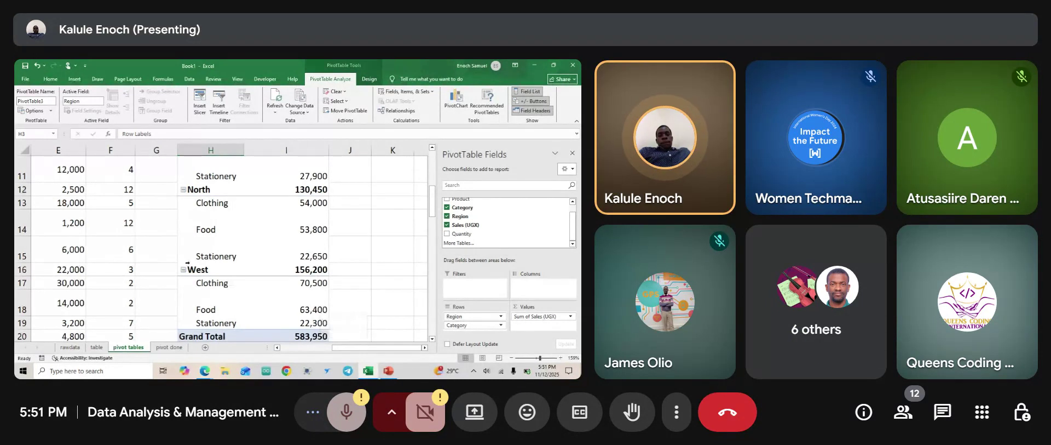
pyautogui.scroll(-2, 207, 285)
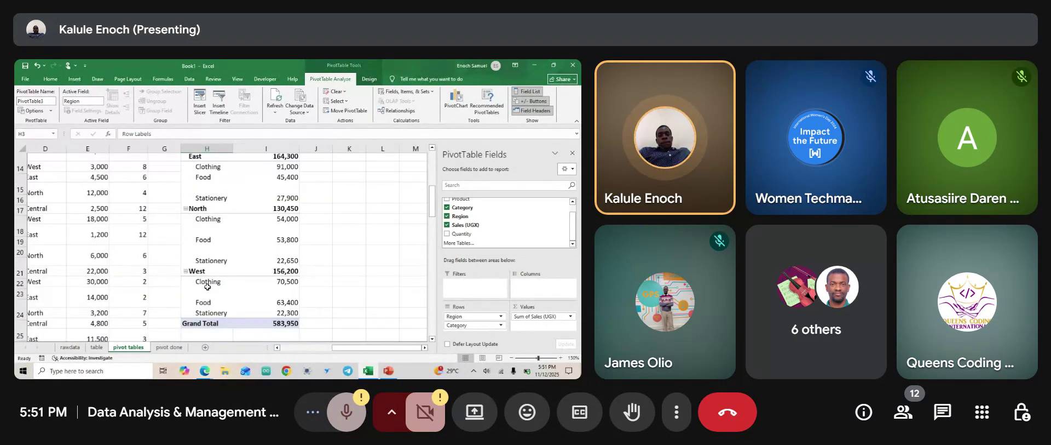
pyautogui.scroll(-3, 207, 286)
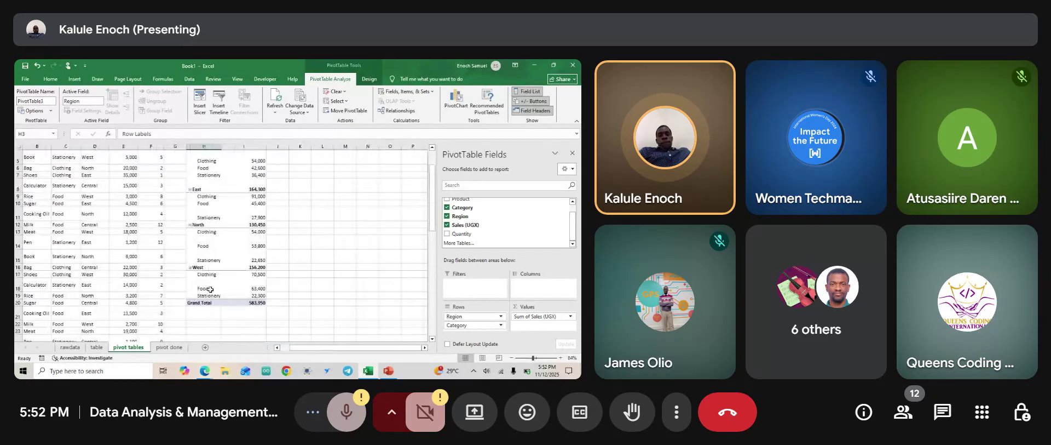
# Send a thumbs-up reaction in the Meet call and admit the person asking to join.
pyautogui.click(517, 410)
pyautogui.click(430, 364)
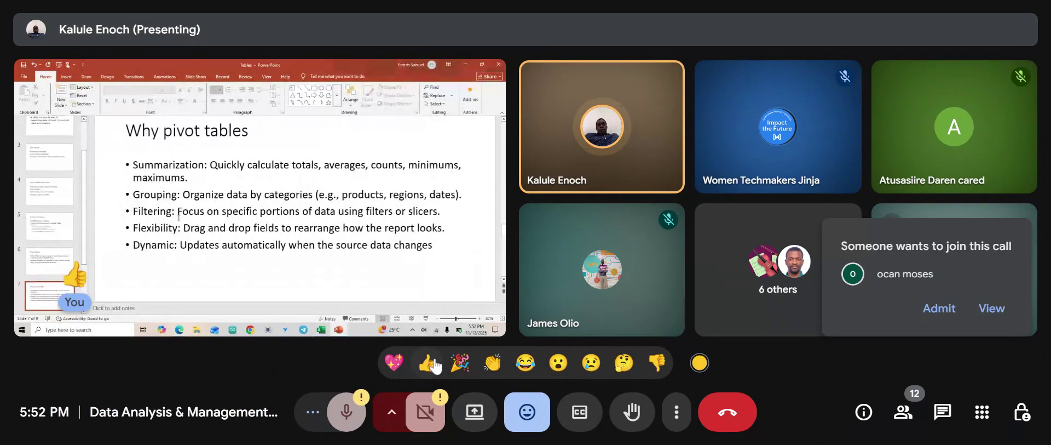
pyautogui.click(937, 310)
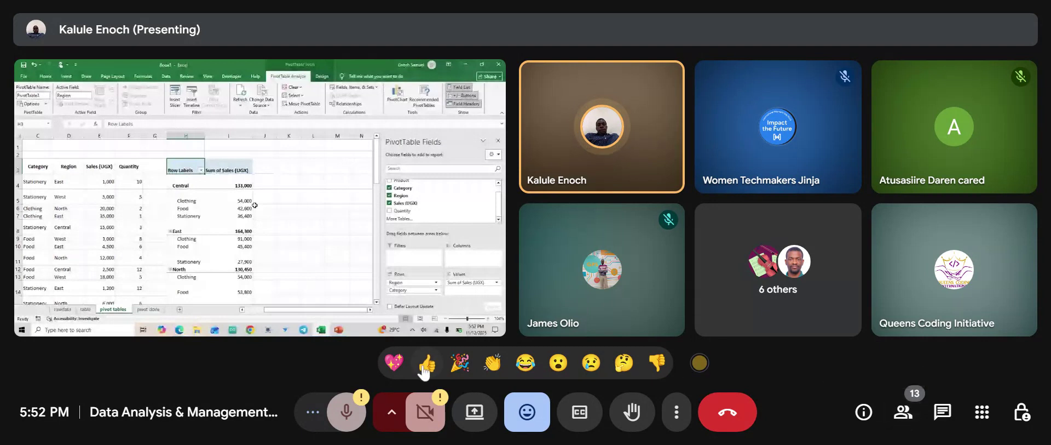
pyautogui.click(441, 365)
pyautogui.click(547, 411)
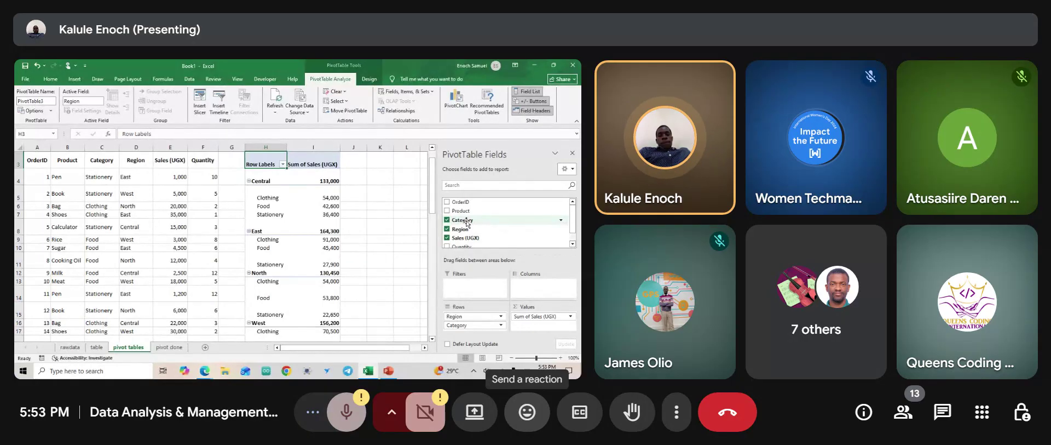
# Move Category into the Filters area so rows list only the four region totals.
pyautogui.moveTo(467, 222); pyautogui.dragTo(463, 287)
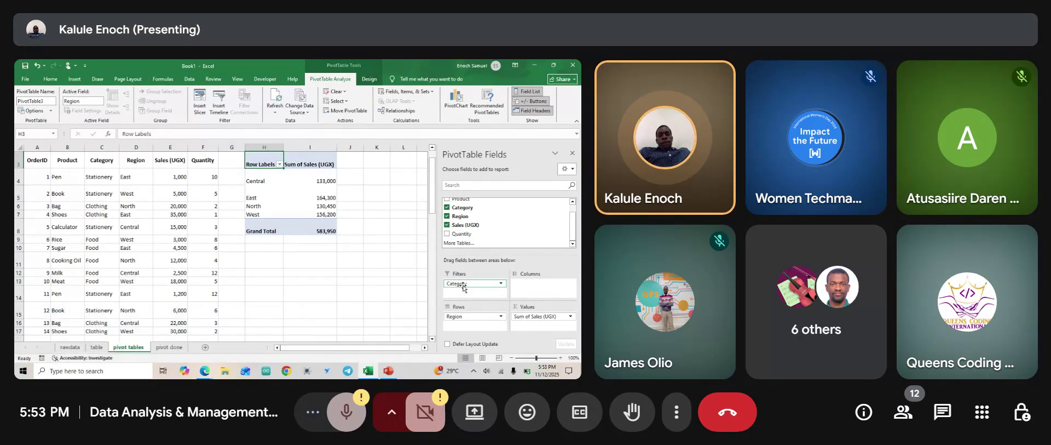
pyautogui.click(502, 285)
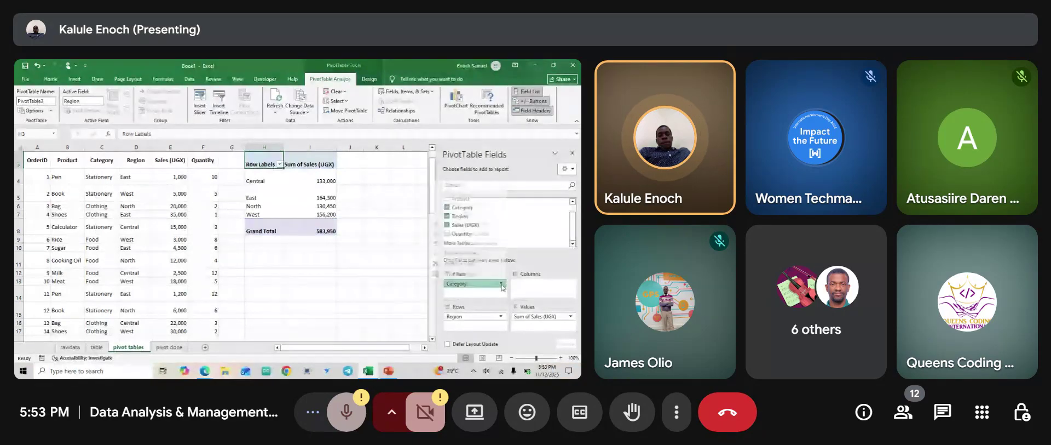
pyautogui.click(501, 284)
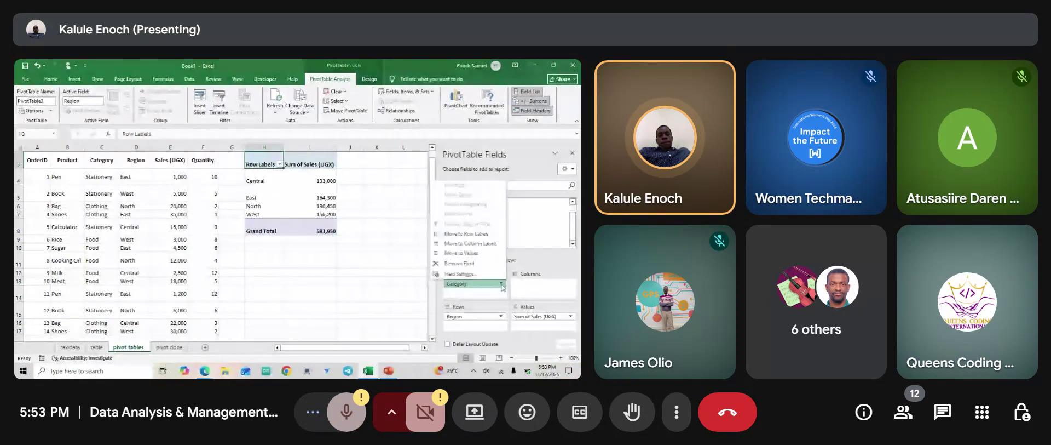
pyautogui.click(502, 285)
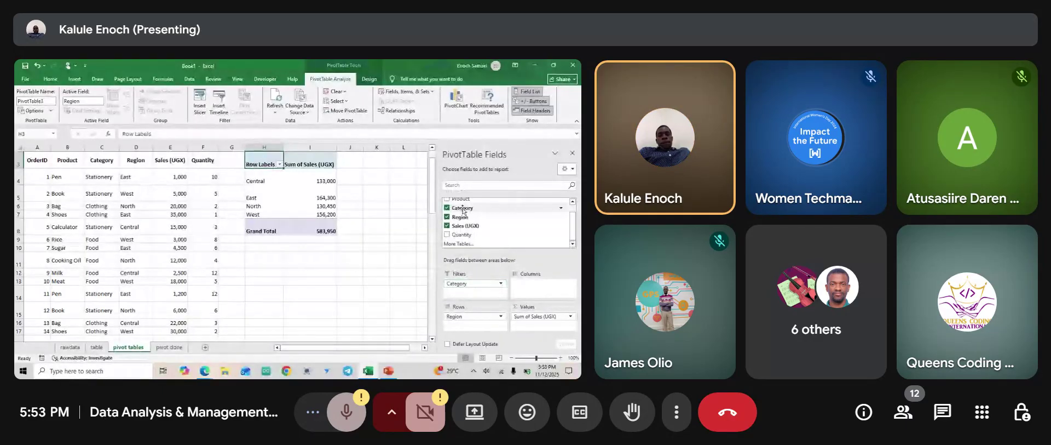
# Move Category from Filters into Rows beneath Region, splitting Central 133,000 into 54,000, 42,600 and 36,400.
pyautogui.moveTo(463, 210); pyautogui.dragTo(474, 324)
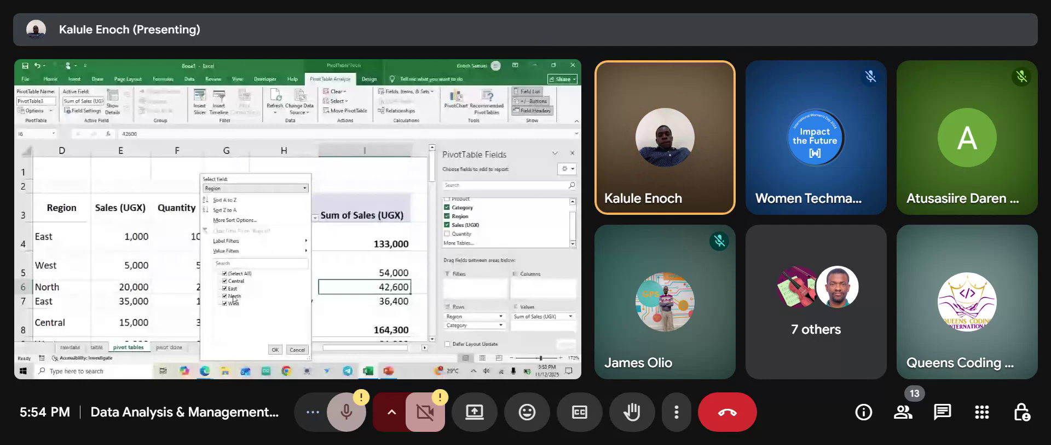
# Filter the pivot's Category row labels to hide Clothing, keeping Food and Stationery.
pyautogui.click(304, 188)
pyautogui.click(255, 201)
pyautogui.click(224, 280)
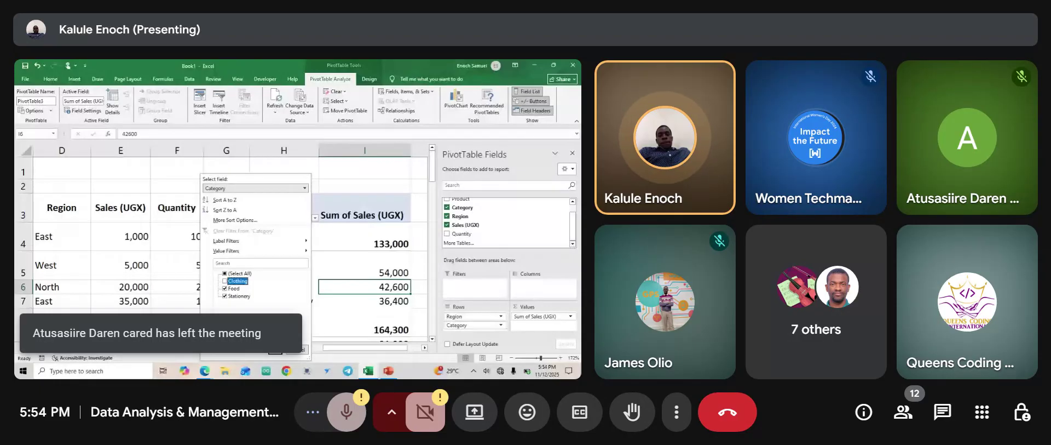
pyautogui.click(276, 349)
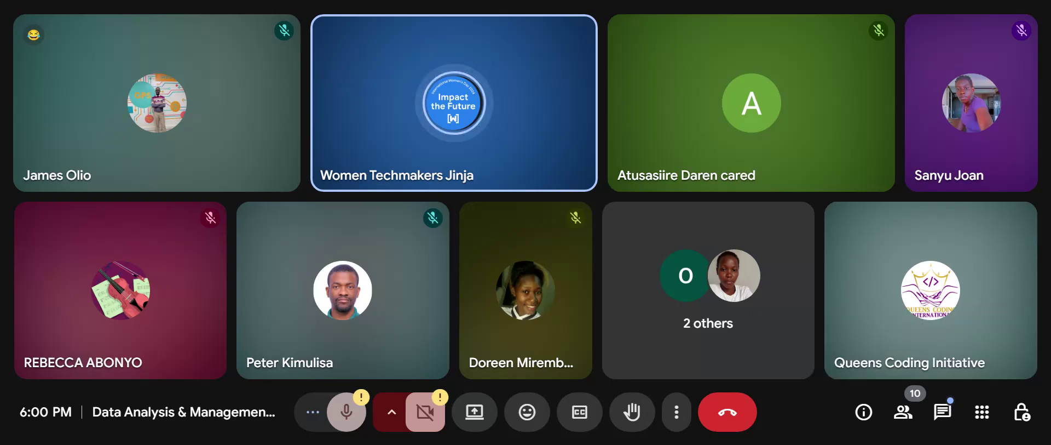
# Show the Google Meet chat panel beside the participant grid.
pyautogui.click(951, 414)
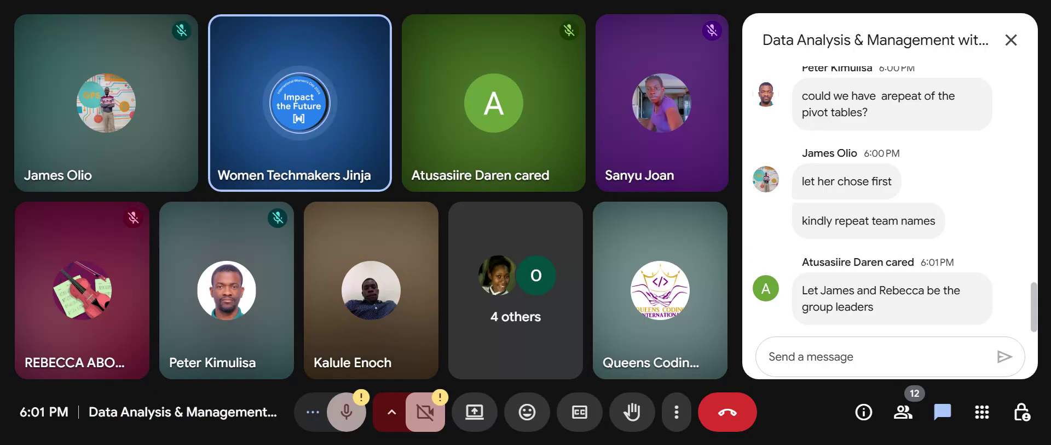
# Send 'Team Excel Ninjas and Team Grid Gurus' to everyone, correcting the 'Gurs' typo first.
pyautogui.scroll(2, 844, 196)
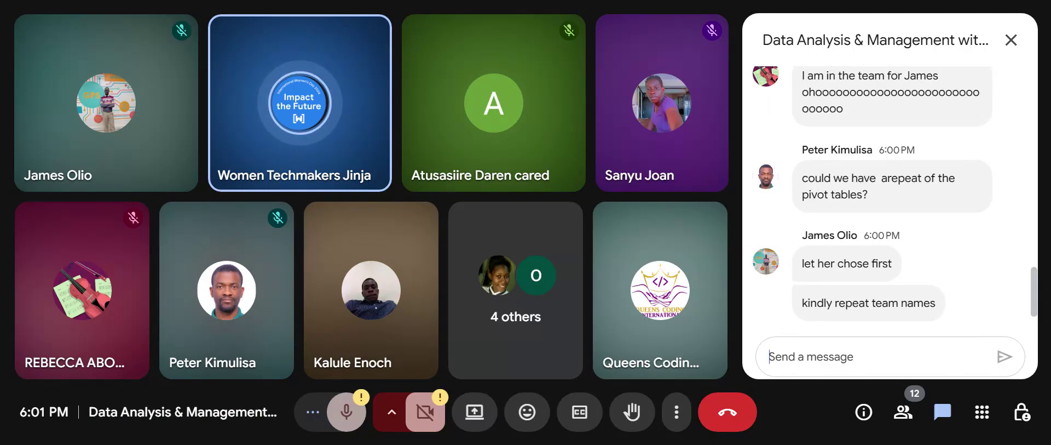
pyautogui.write('Tea')
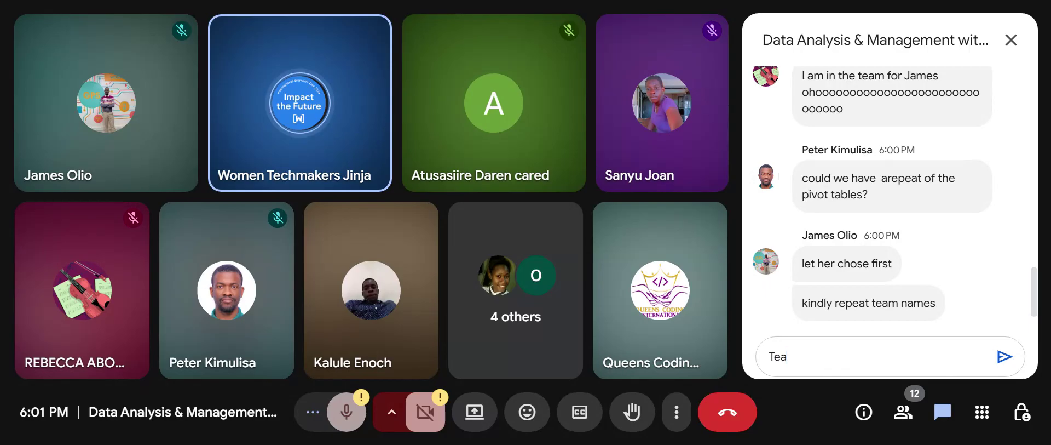
pyautogui.write('m Exc')
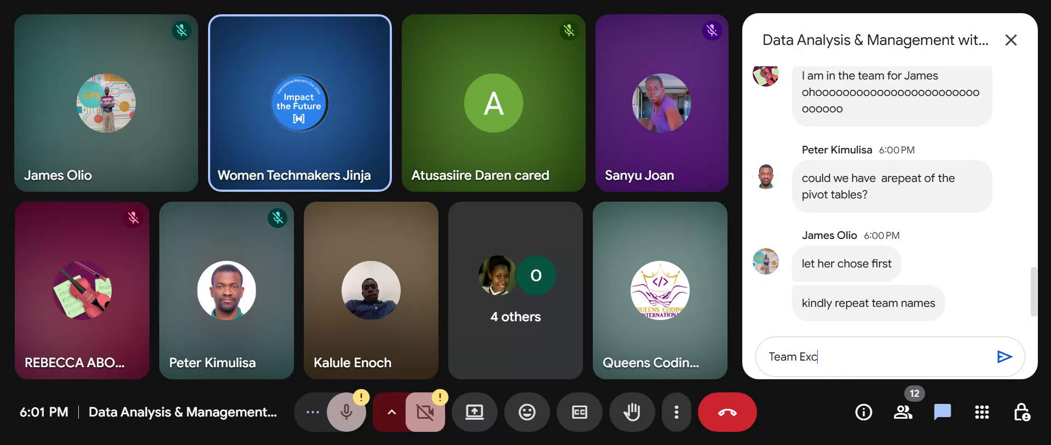
pyautogui.write('el Ninjas')
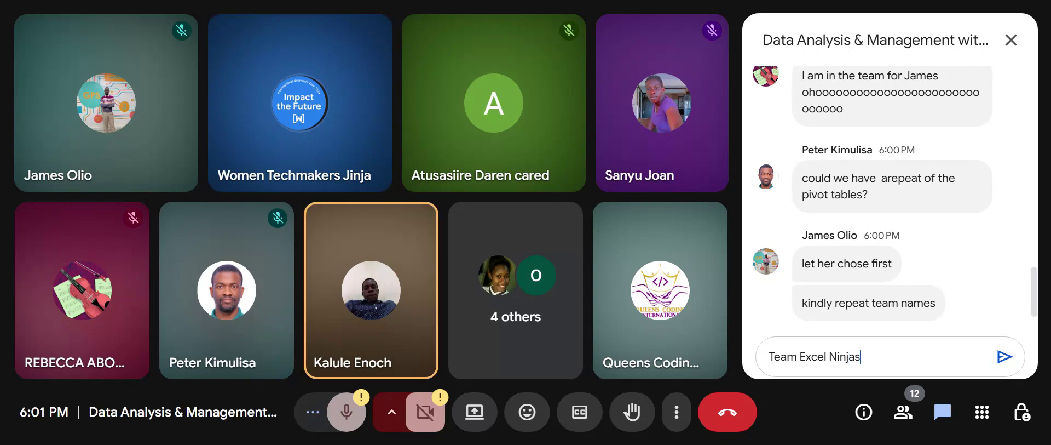
pyautogui.write(' and Team ')
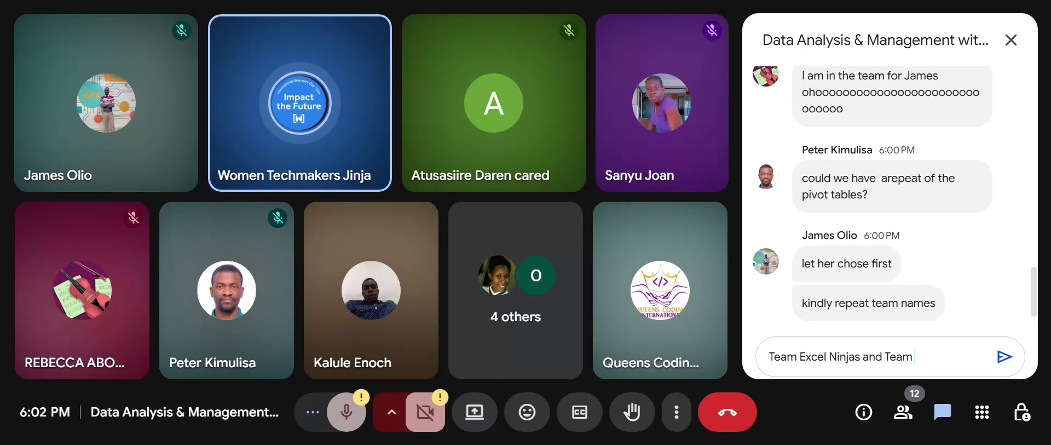
pyautogui.write('G')
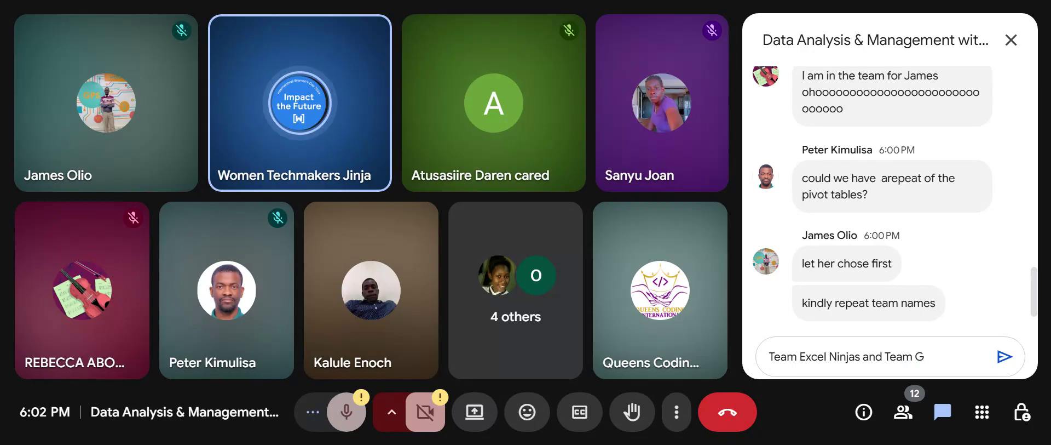
pyautogui.write('rid Gurs')
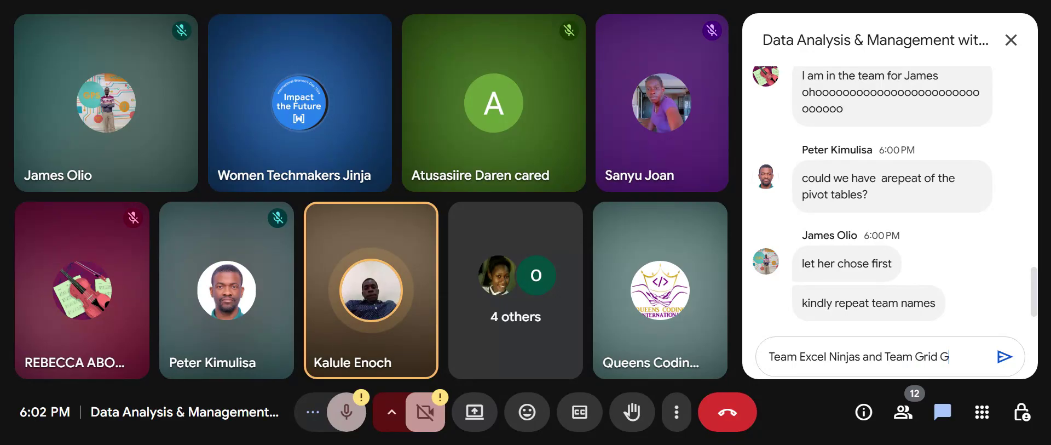
pyautogui.press('BackSpace')
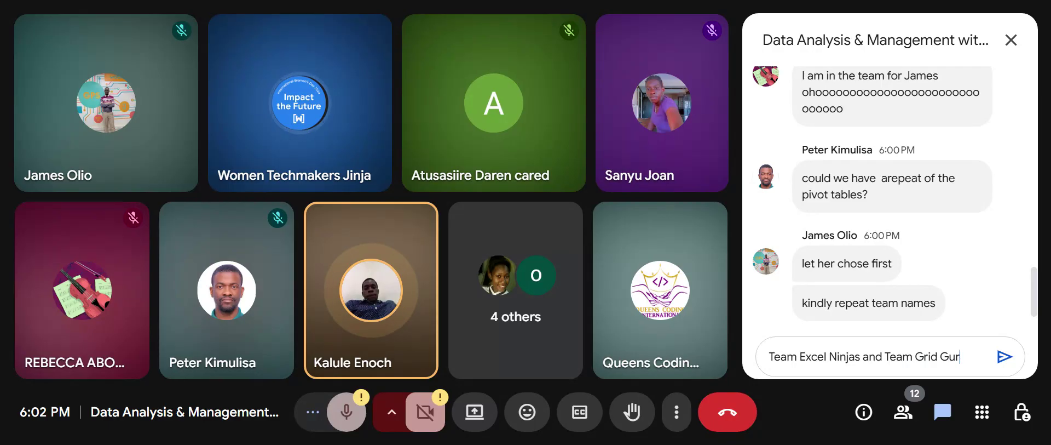
pyautogui.write('u')
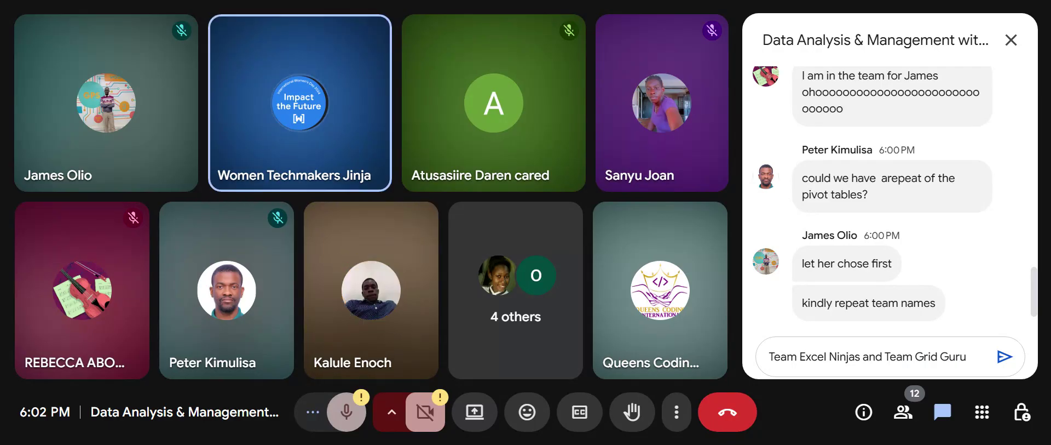
pyautogui.write('s')
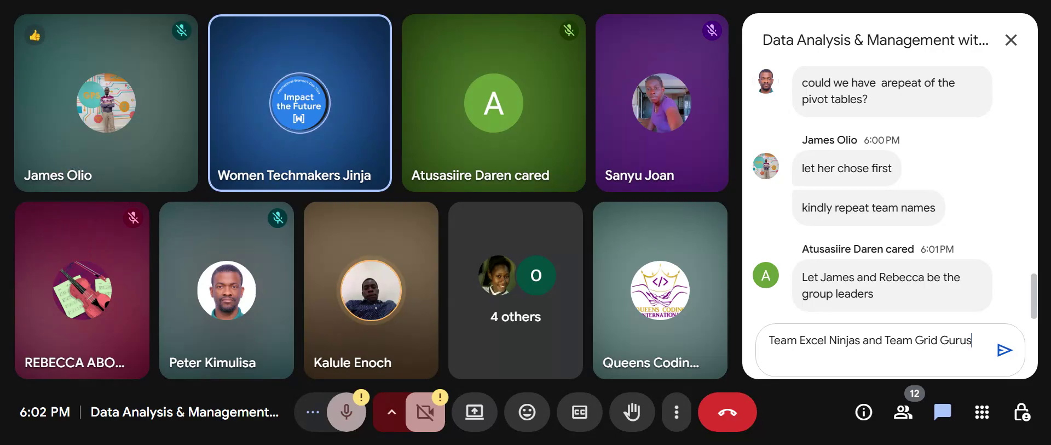
pyautogui.press('Return')
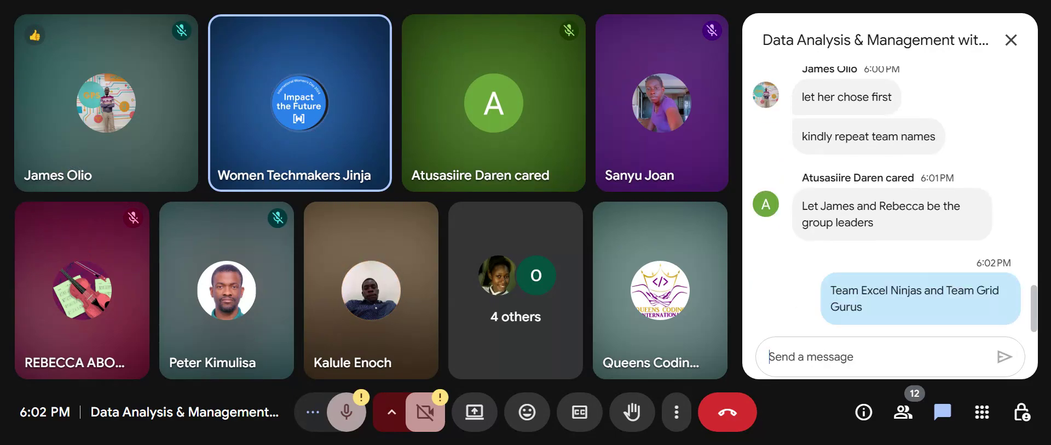
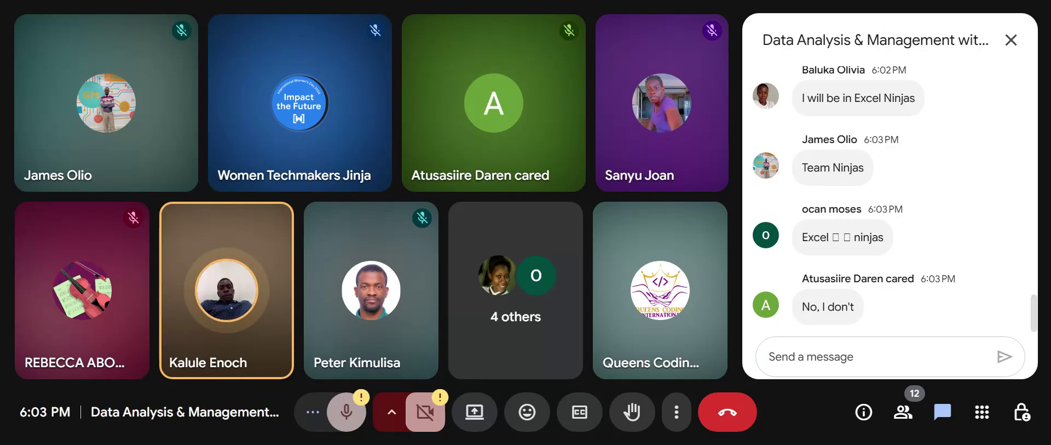
# Post 'hahahha' in the meeting chat, then close the chat panel.
pyautogui.write('hahahha')
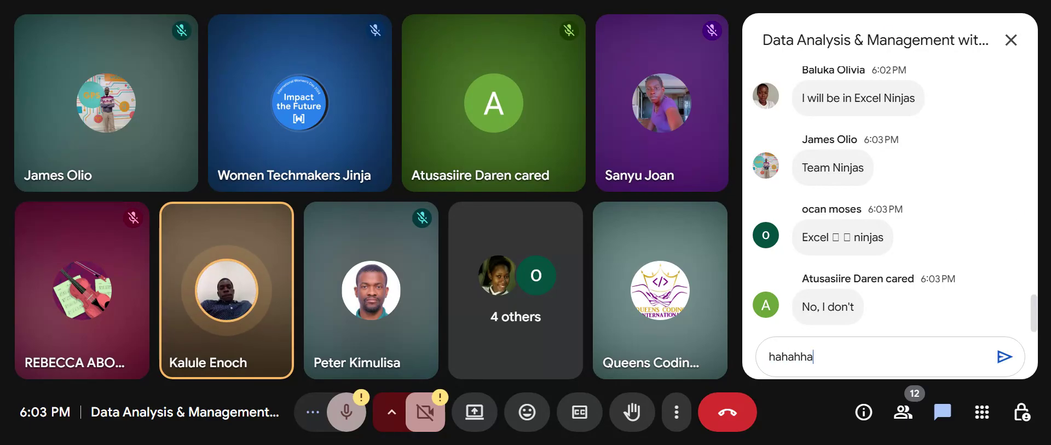
pyautogui.press('Return')
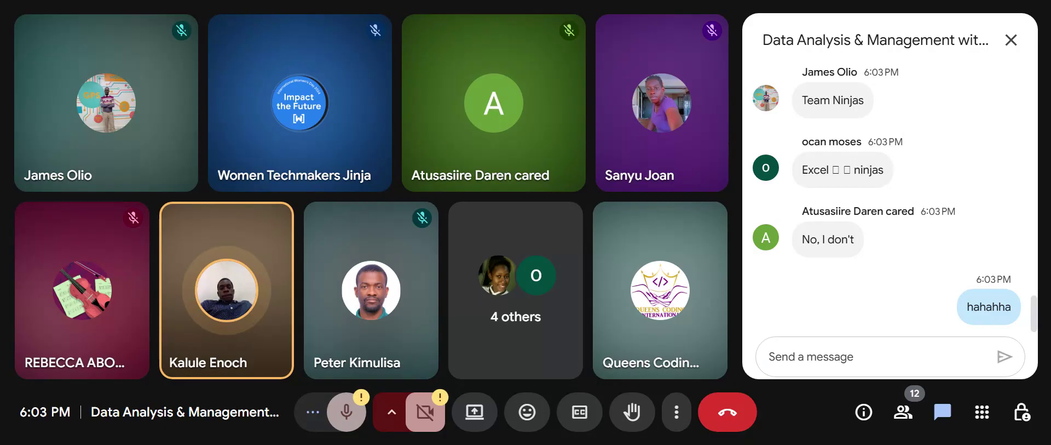
pyautogui.click(1011, 41)
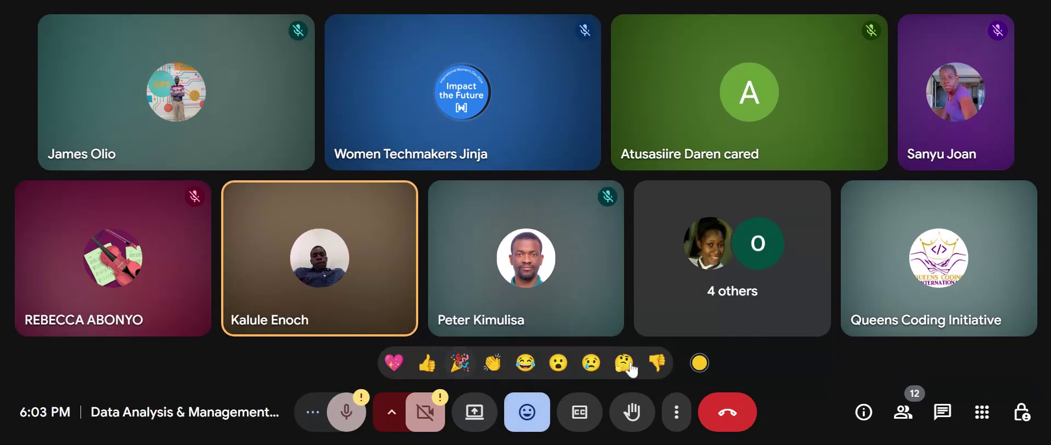
# Send two thumbs-down and two thumbs-up reactions, then put the reaction bar away.
pyautogui.click(658, 363)
pyautogui.click(657, 362)
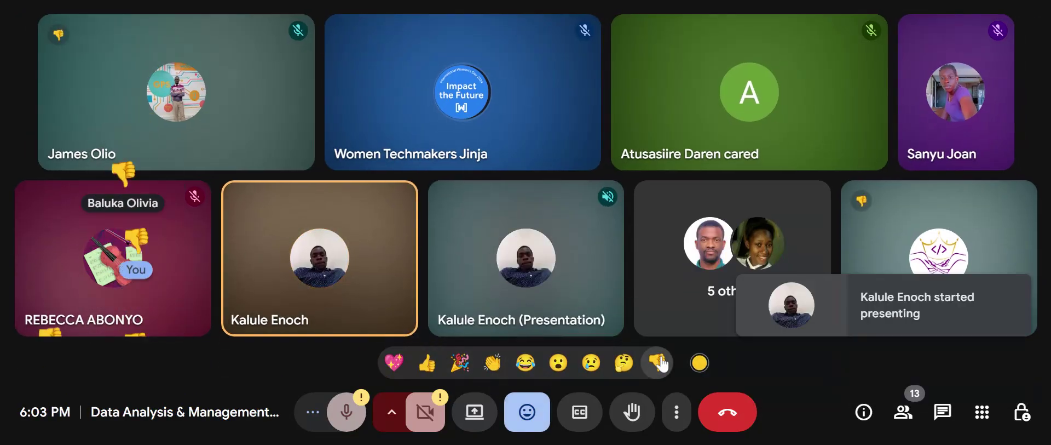
pyautogui.click(657, 362)
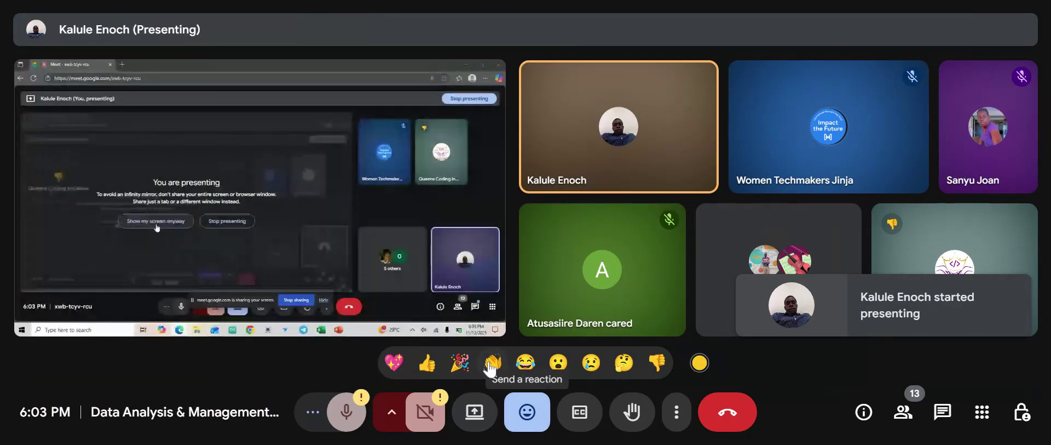
pyautogui.click(427, 362)
pyautogui.click(426, 363)
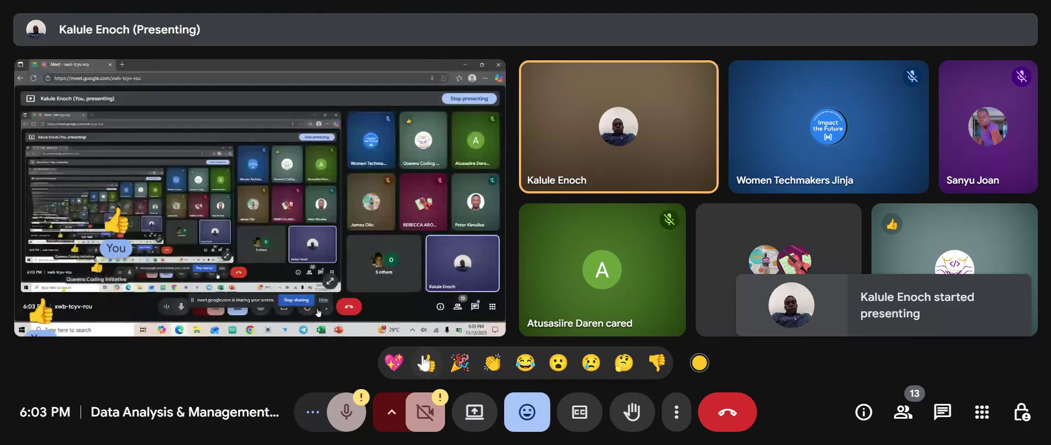
pyautogui.click(527, 412)
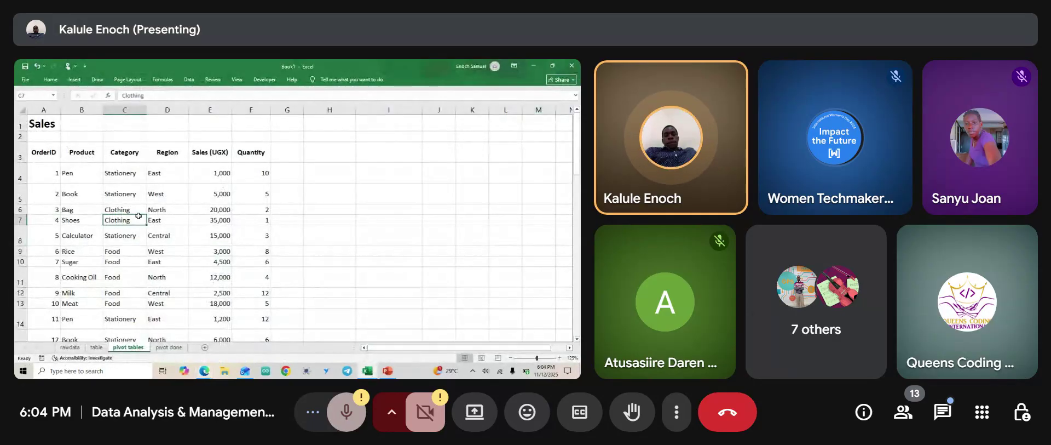
# Insert a PivotTable from the Sales table range A3:F53, placed on the existing sheet at H3.
pyautogui.click(74, 80)
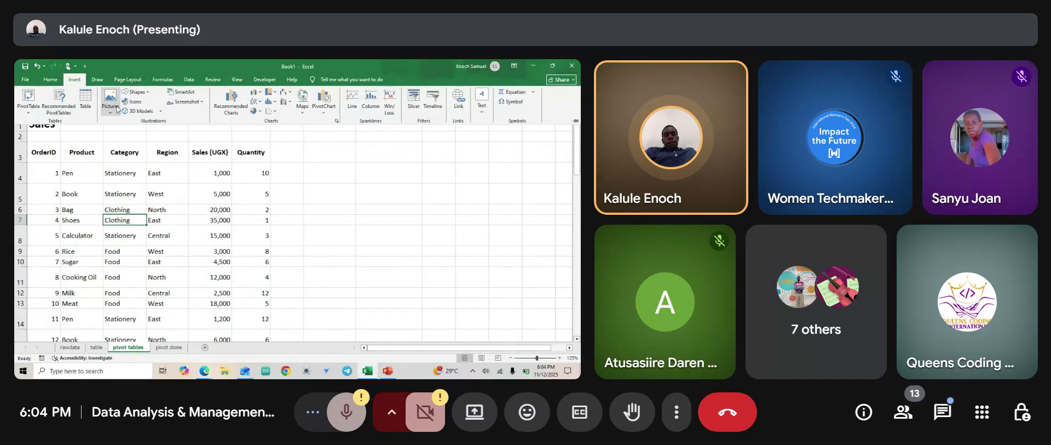
pyautogui.click(28, 109)
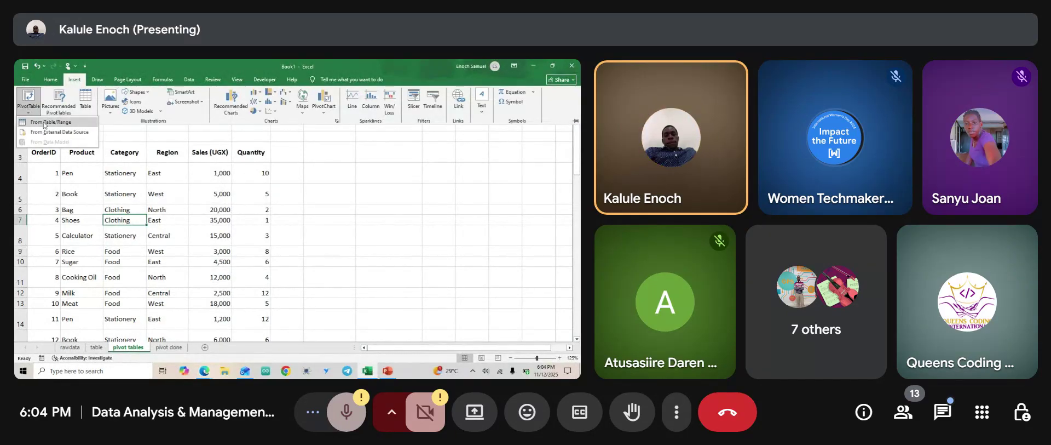
pyautogui.click(29, 113)
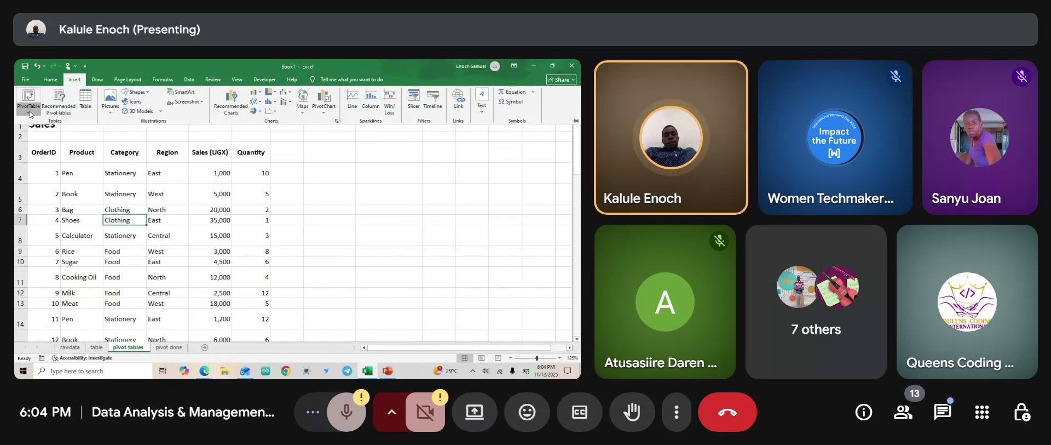
pyautogui.click(29, 113)
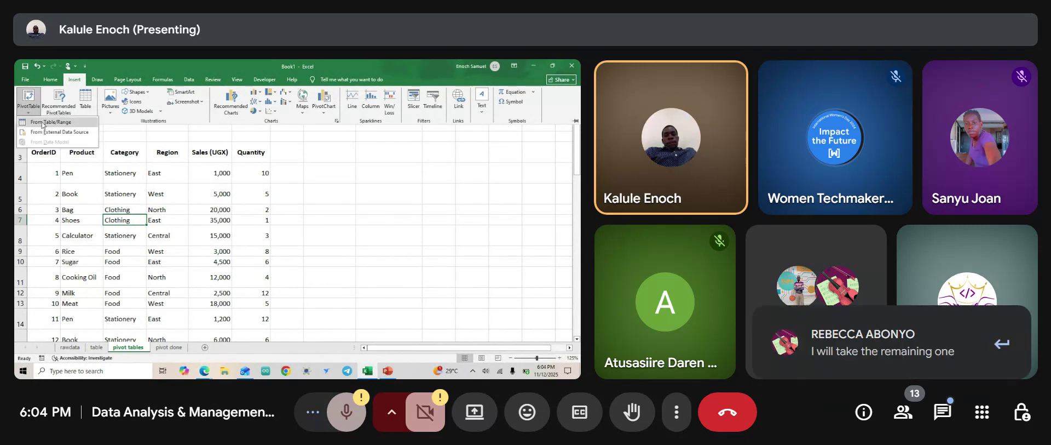
pyautogui.click(44, 121)
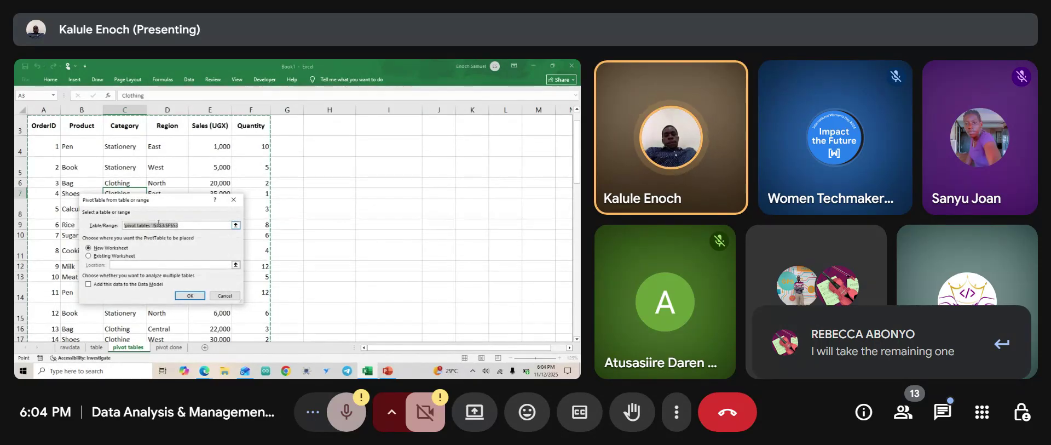
pyautogui.click(89, 256)
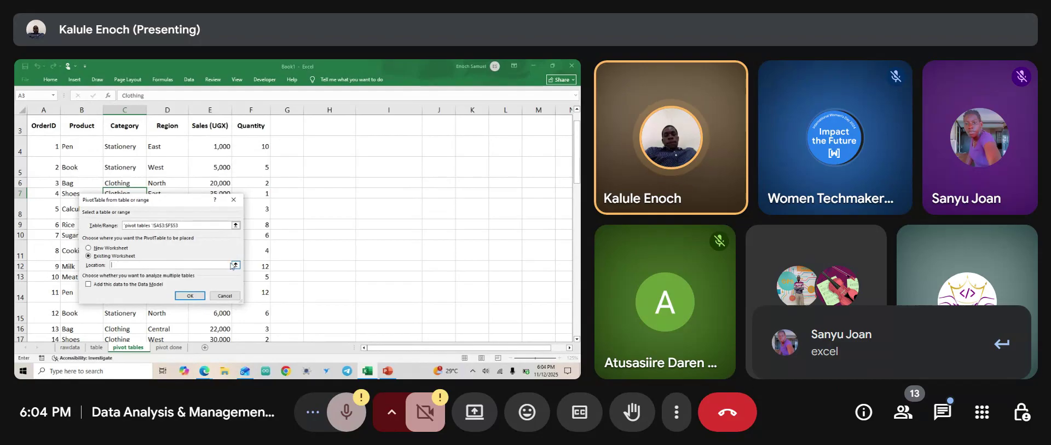
pyautogui.click(236, 265)
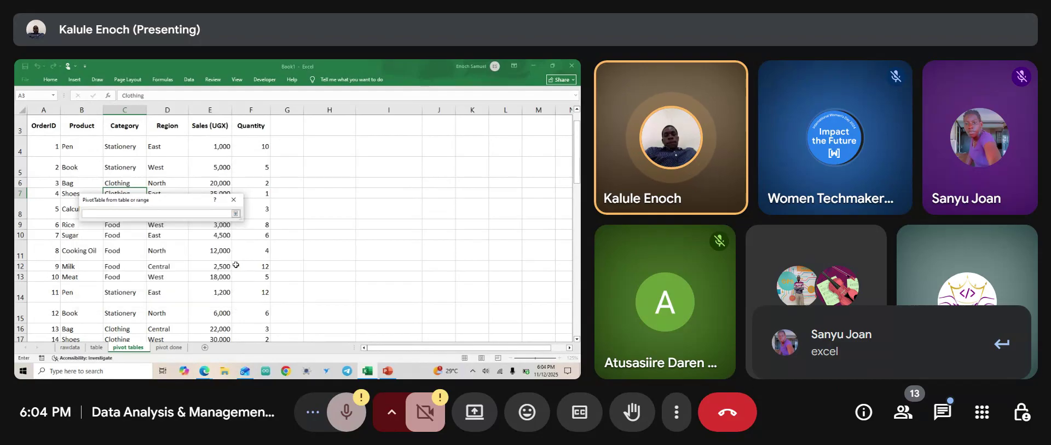
pyautogui.scroll(1, 321, 159)
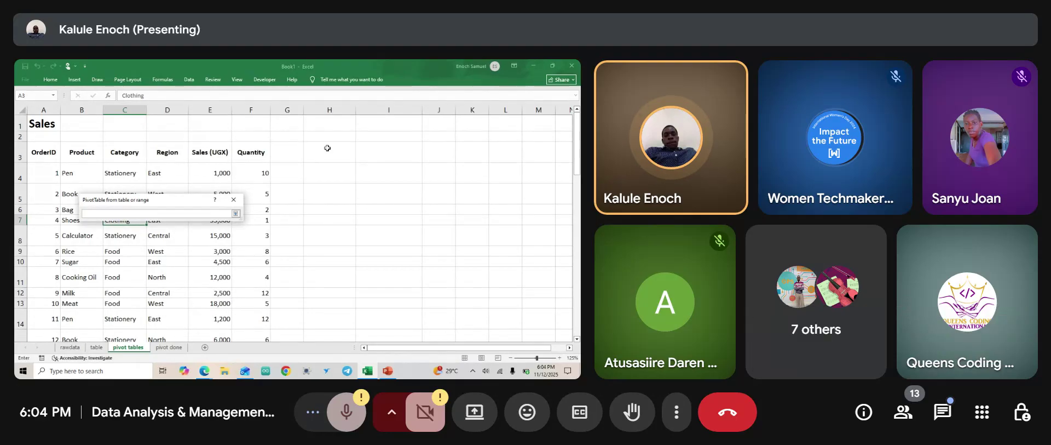
pyautogui.click(313, 150)
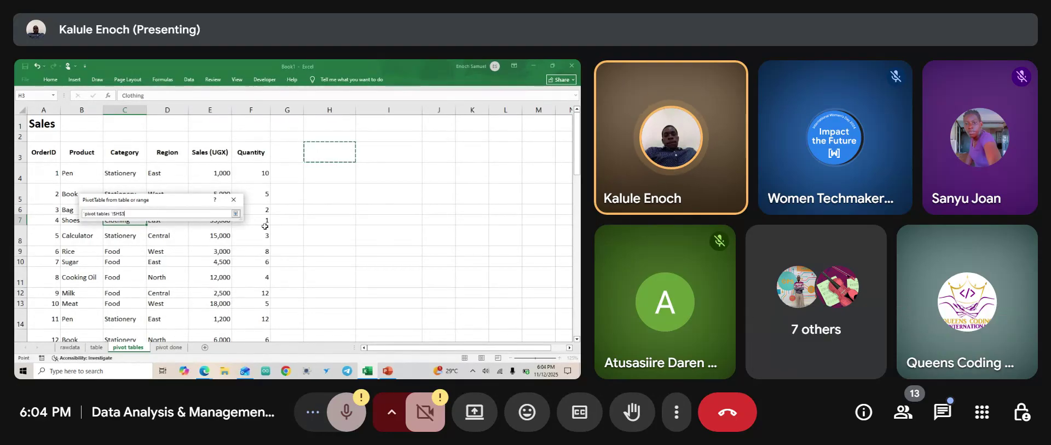
pyautogui.click(235, 213)
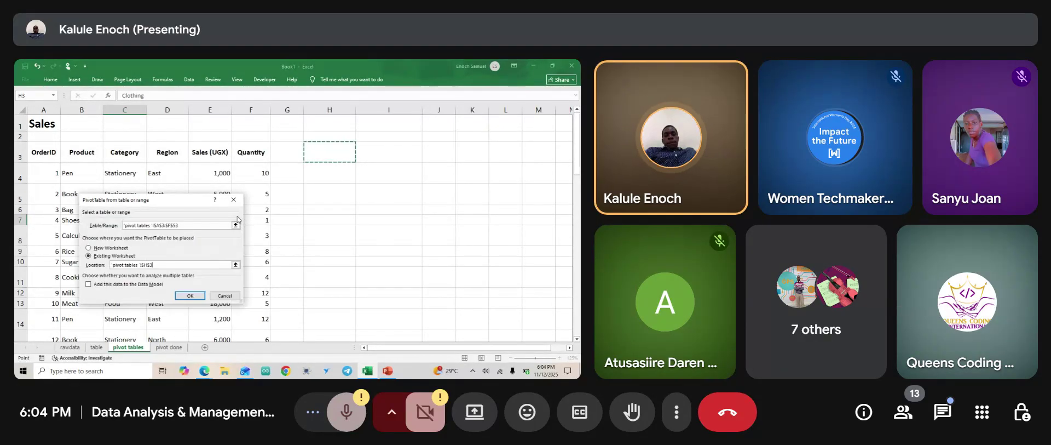
pyautogui.click(192, 297)
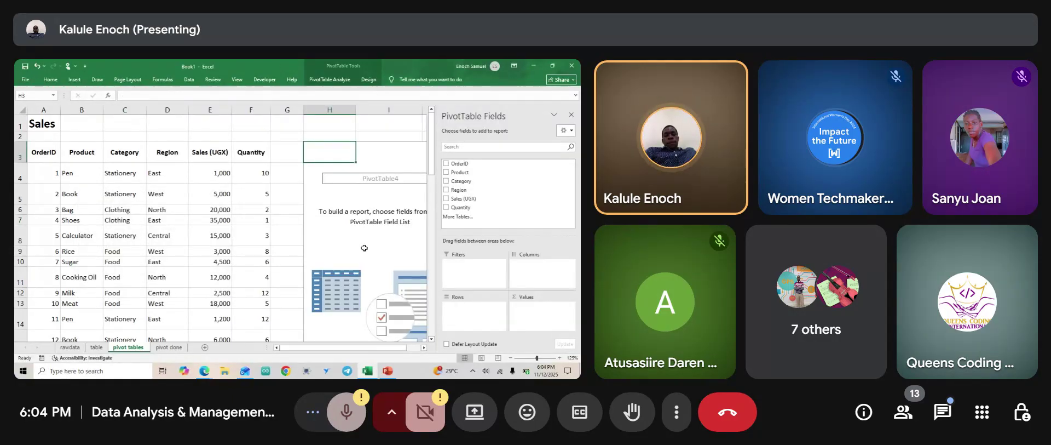
# Add Region to rows and Sales (UGX) to values, giving a 583,950 grand total.
pyautogui.hscroll(3, 333, 150)
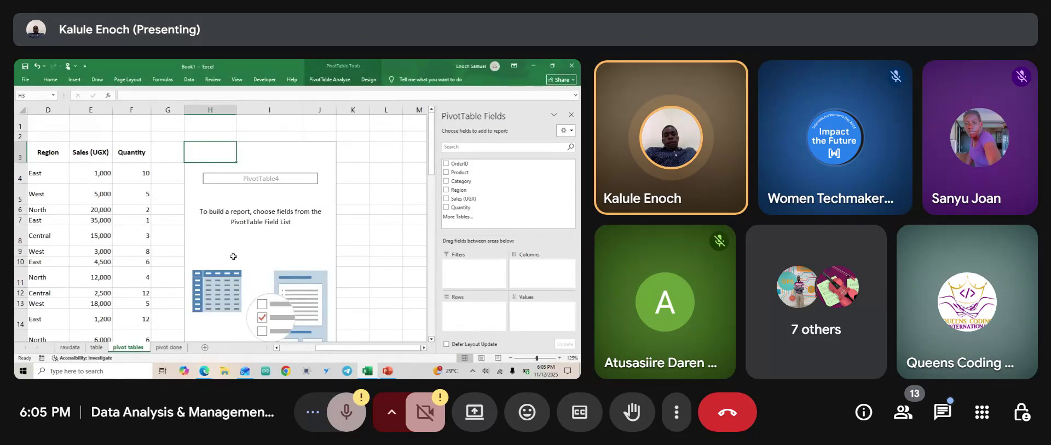
pyautogui.click(446, 190)
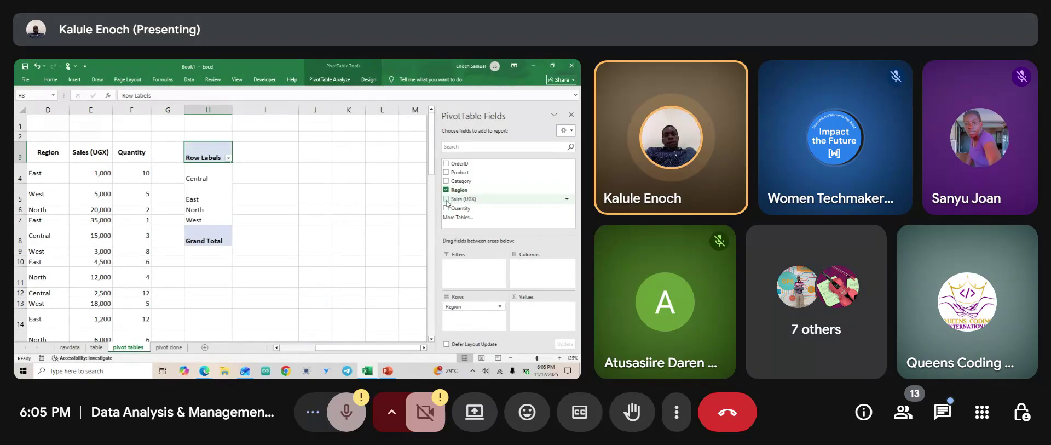
pyautogui.click(446, 199)
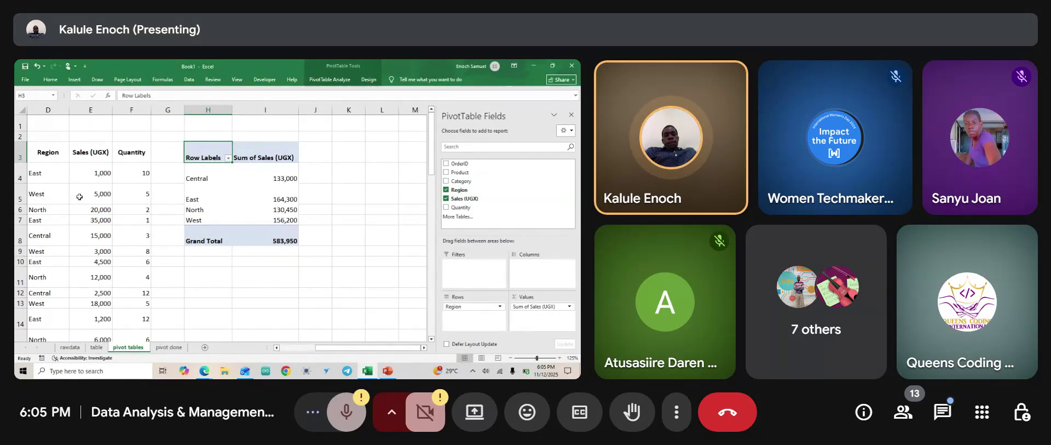
pyautogui.hscroll(-3, 79, 196)
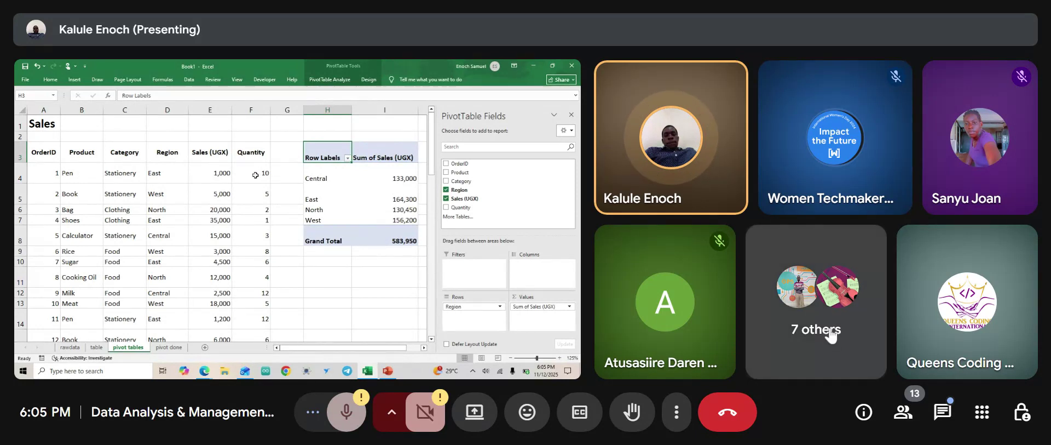
# Look through the meeting's participant list, then close it.
pyautogui.click(764, 329)
pyautogui.scroll(-3, 907, 283)
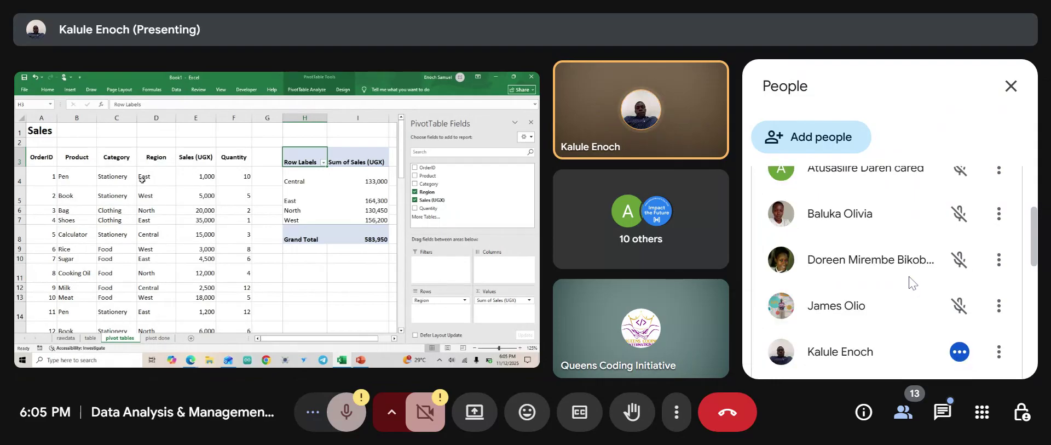
pyautogui.scroll(2, 909, 282)
pyautogui.scroll(-5, 910, 283)
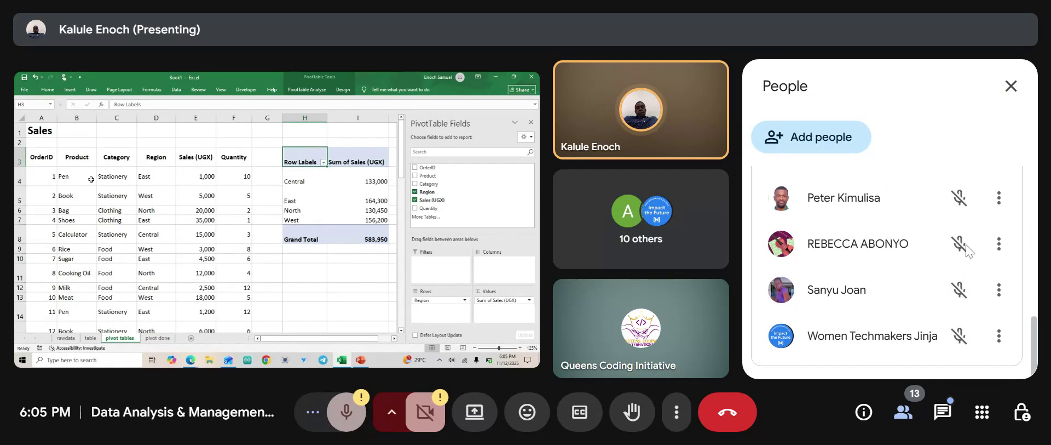
pyautogui.click(1012, 86)
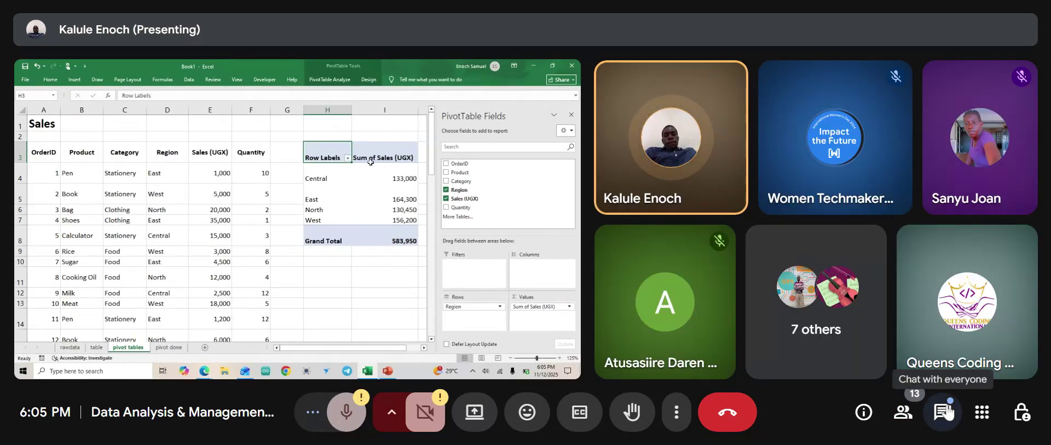
# In the chat, @-mention three participants with 'please choose your Team. So far we have', fixing typos.
pyautogui.click(944, 410)
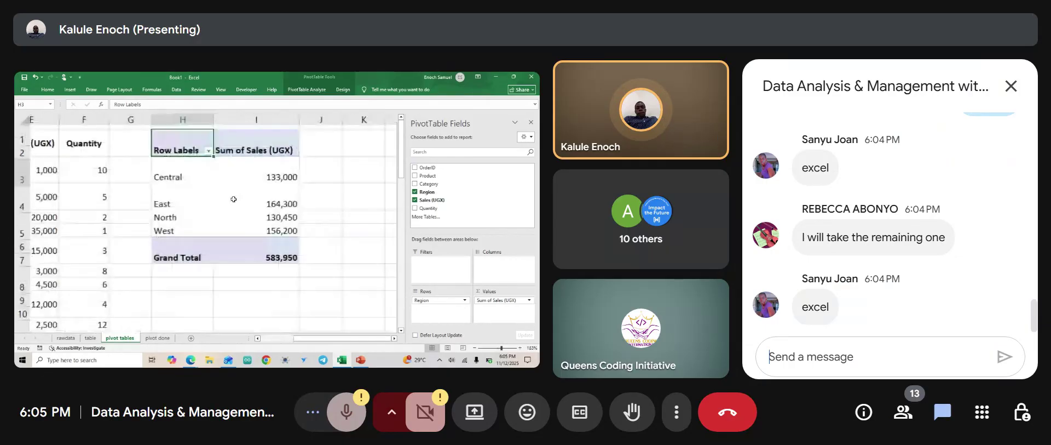
pyautogui.write("'")
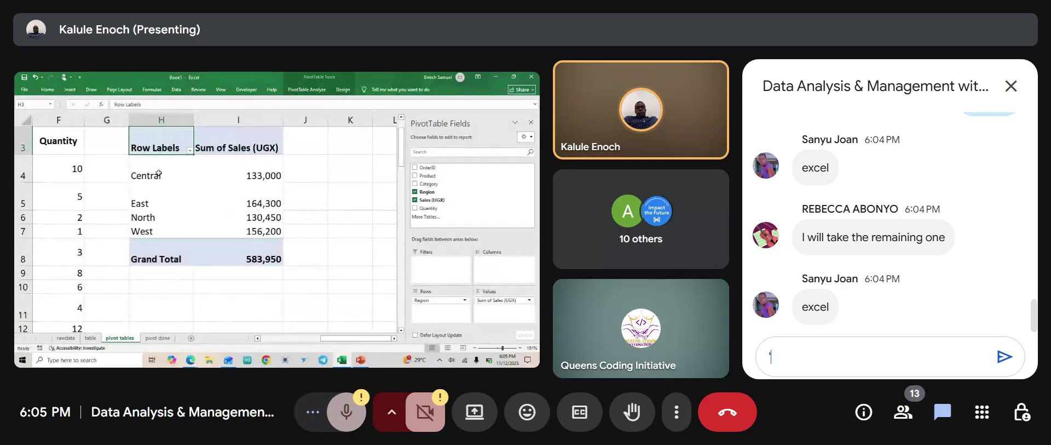
pyautogui.press('BackSpace')
pyautogui.write('@')
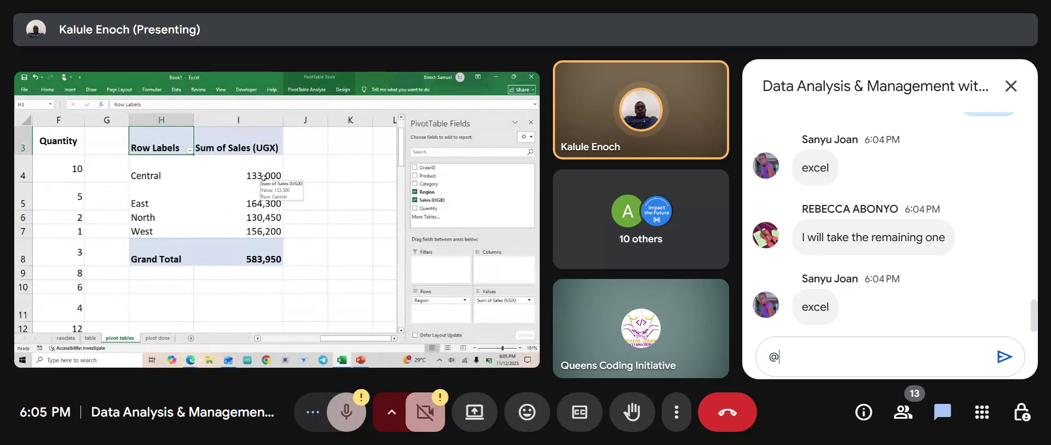
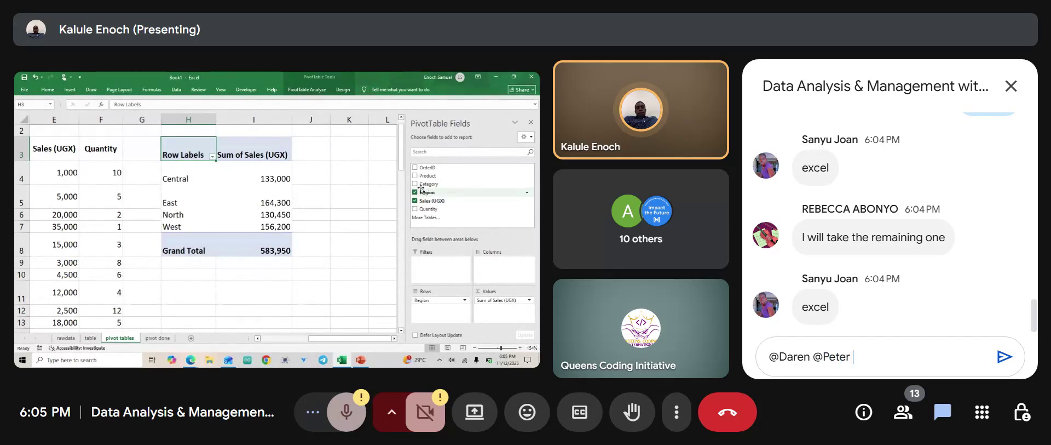
pyautogui.write(' @')
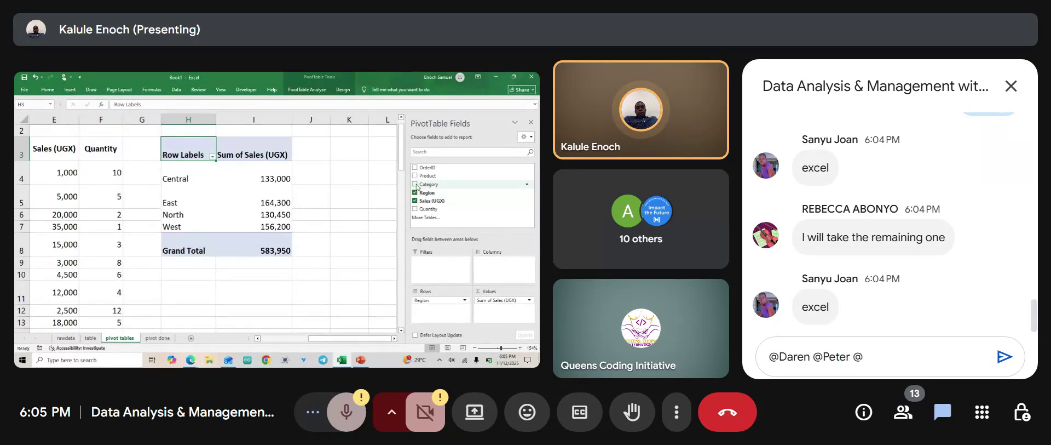
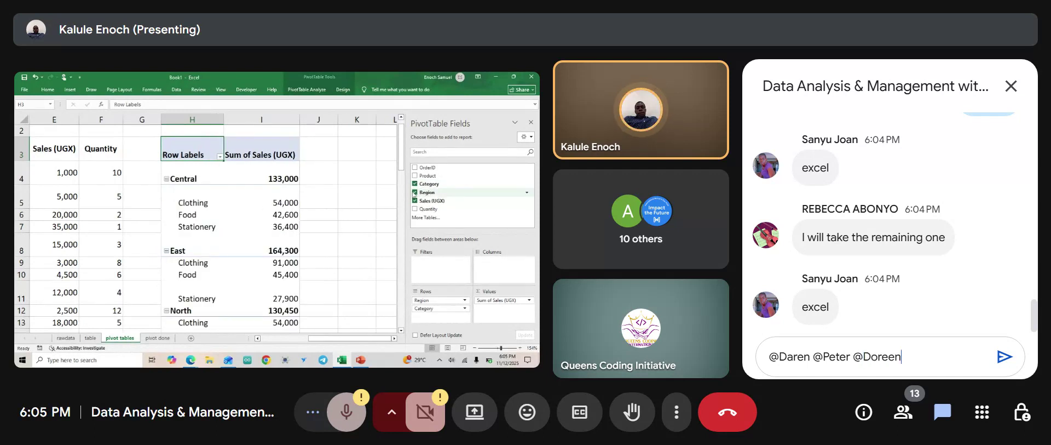
pyautogui.write('p')
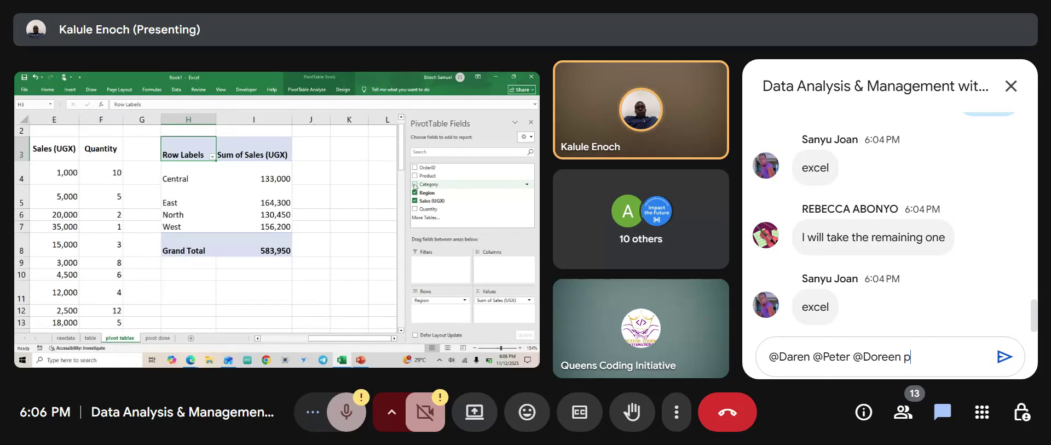
pyautogui.write('lease ')
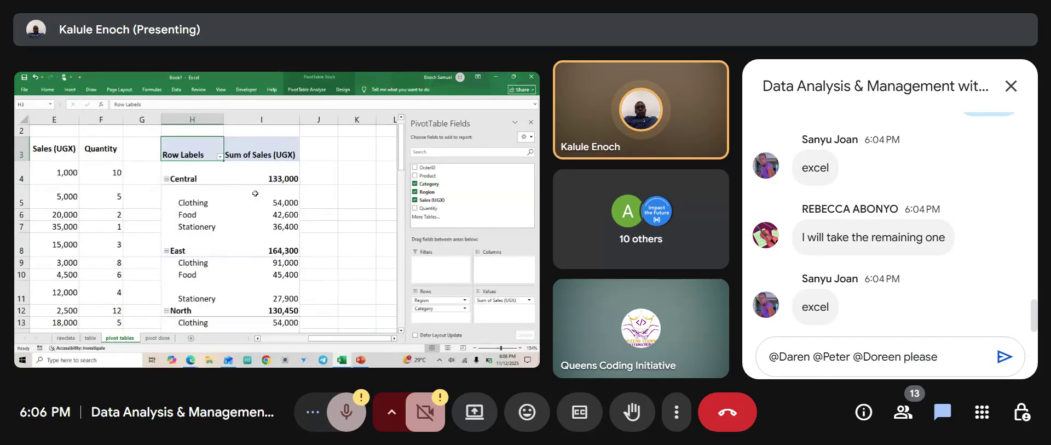
pyautogui.write('chose')
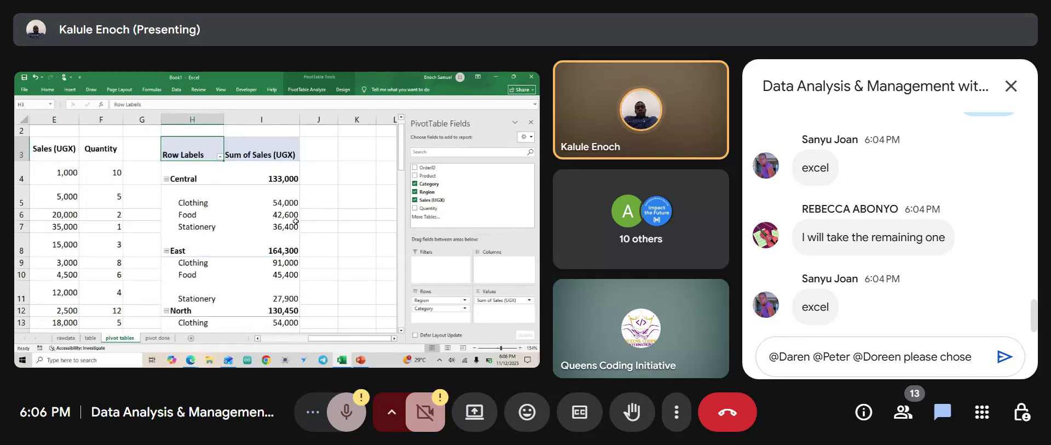
pyautogui.press('BackSpace')
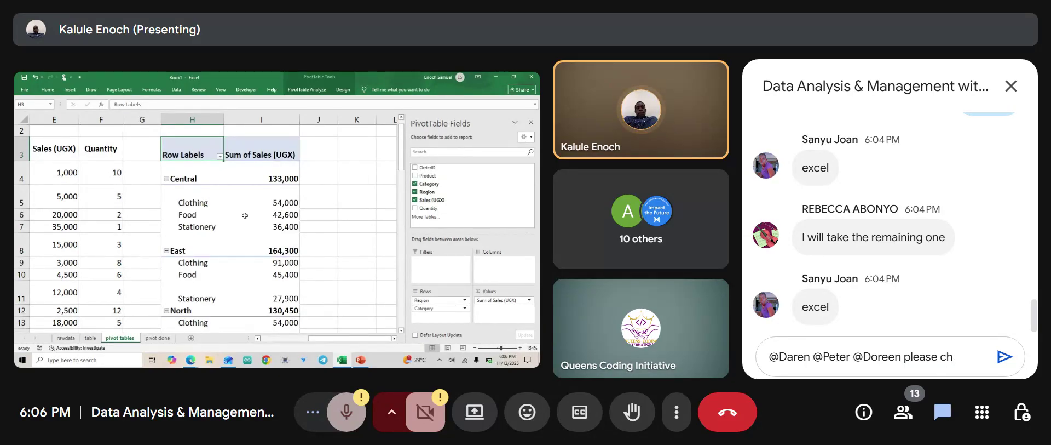
pyautogui.write('oose your')
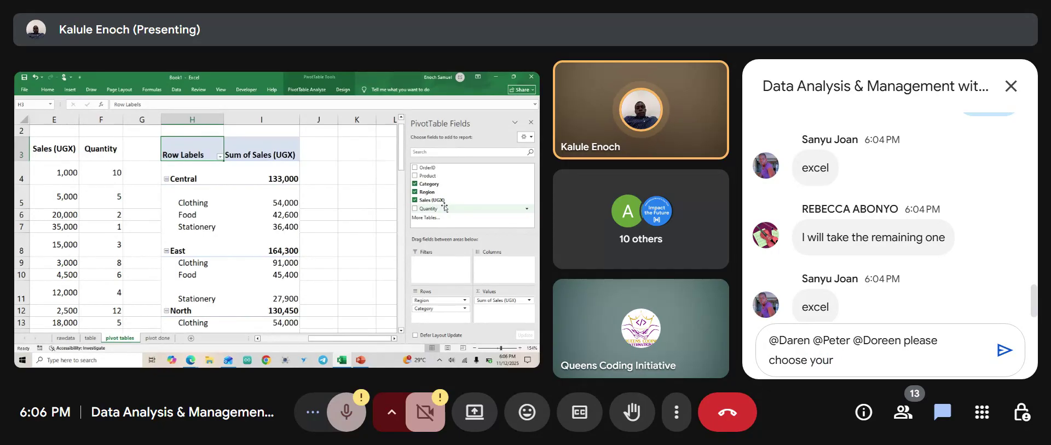
pyautogui.write(' Team. ')
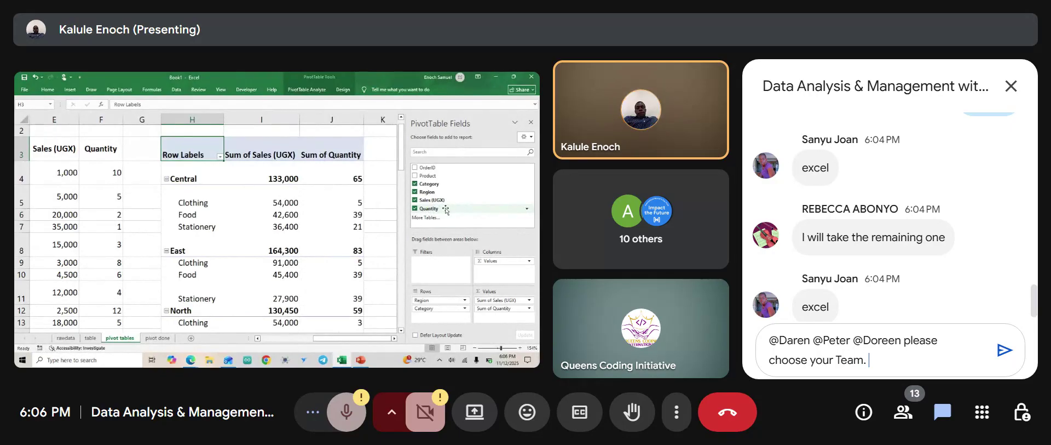
pyautogui.write('So far w')
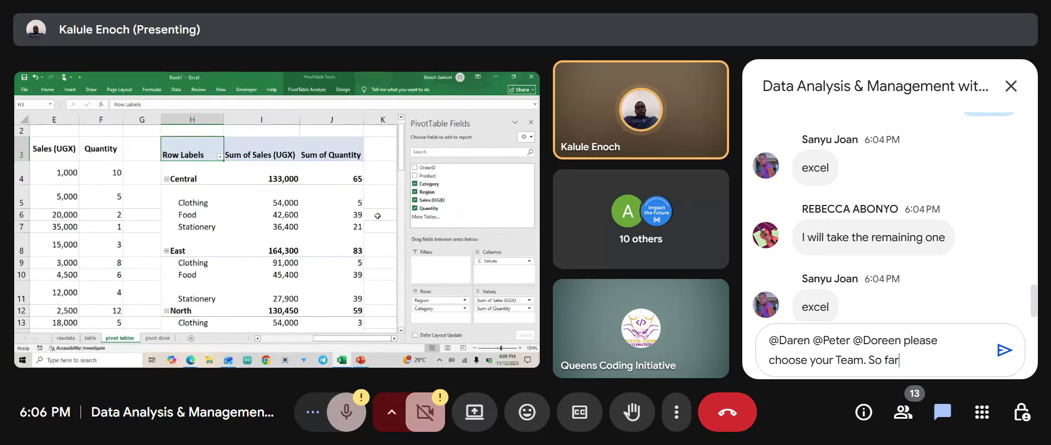
pyautogui.write('e have')
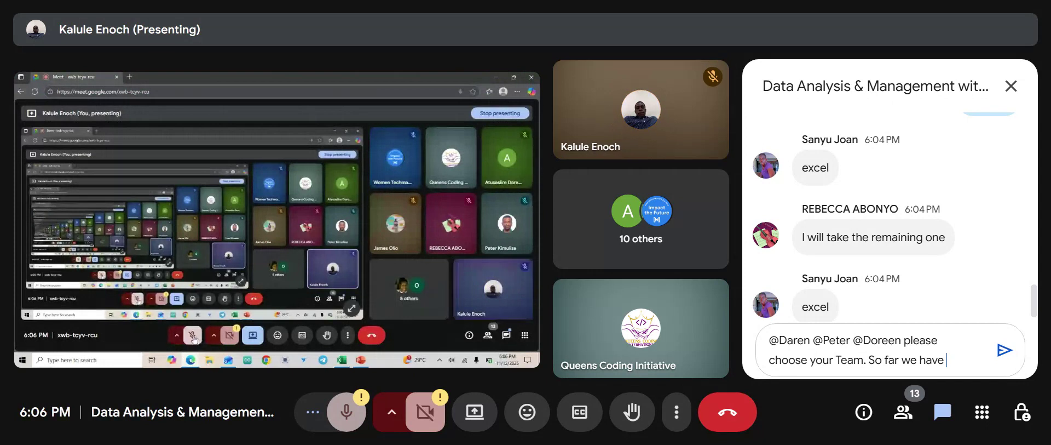
# Finish the message with '4people in team Excel Ninjas', send it, and close the chat.
pyautogui.write('4')
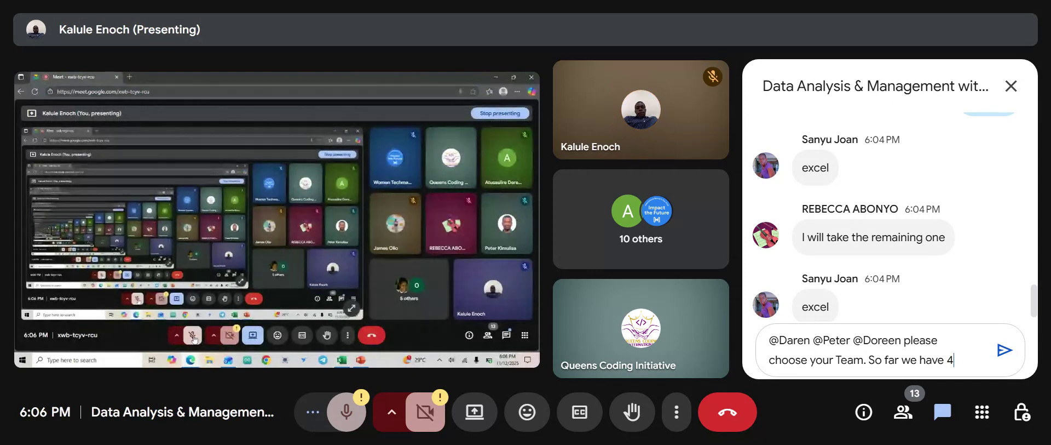
pyautogui.write('people ')
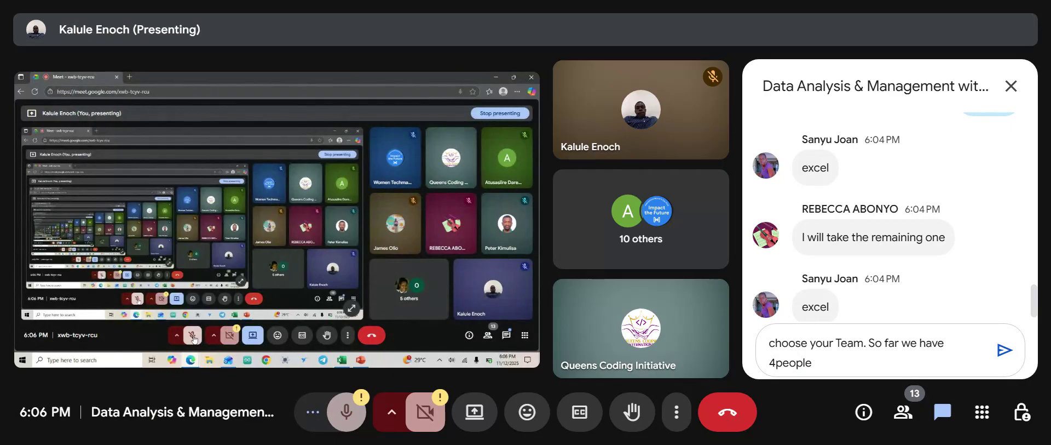
pyautogui.write('in tea')
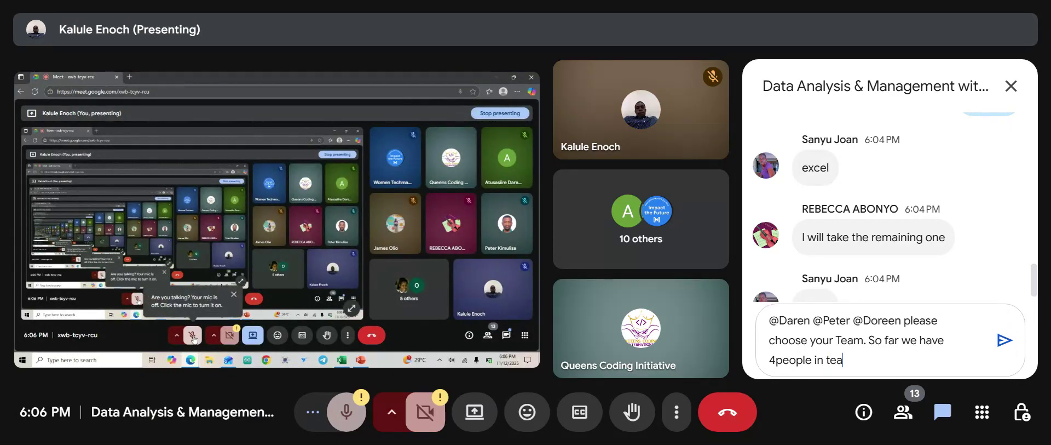
pyautogui.write('m Excel Ninjas')
pyautogui.press('Return')
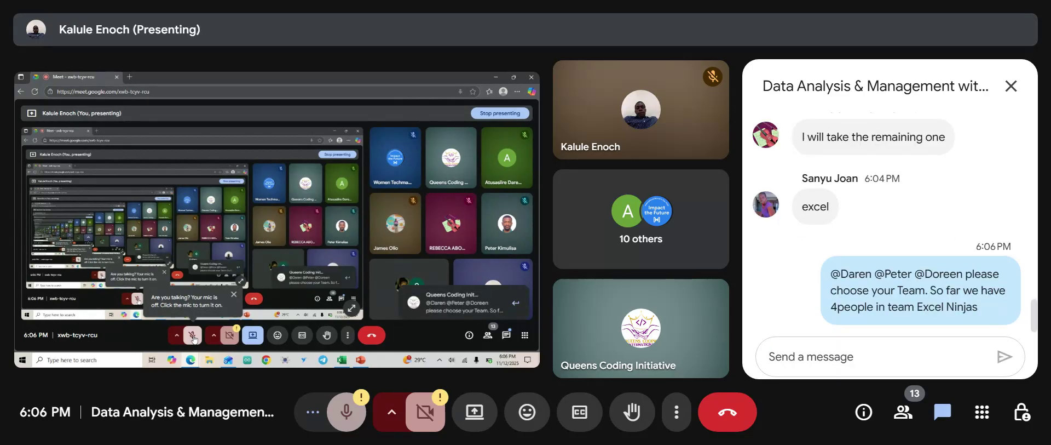
pyautogui.moveTo(920, 314)
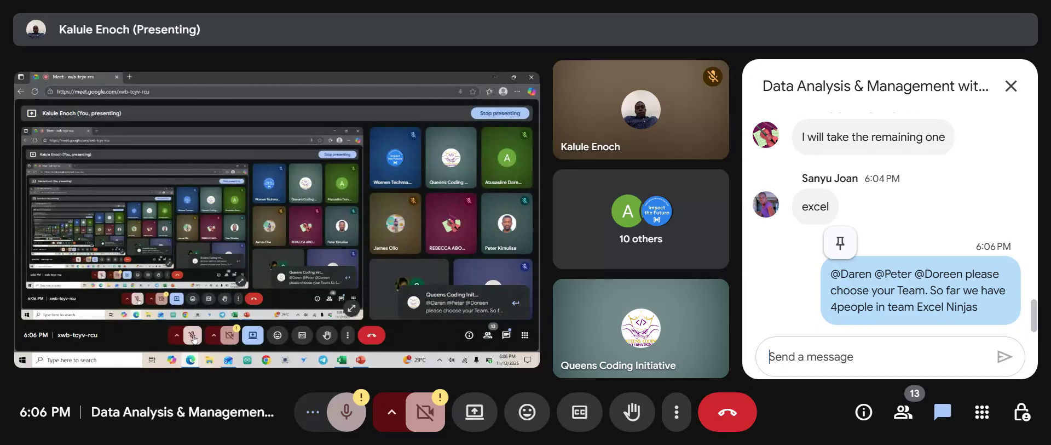
pyautogui.click(1011, 86)
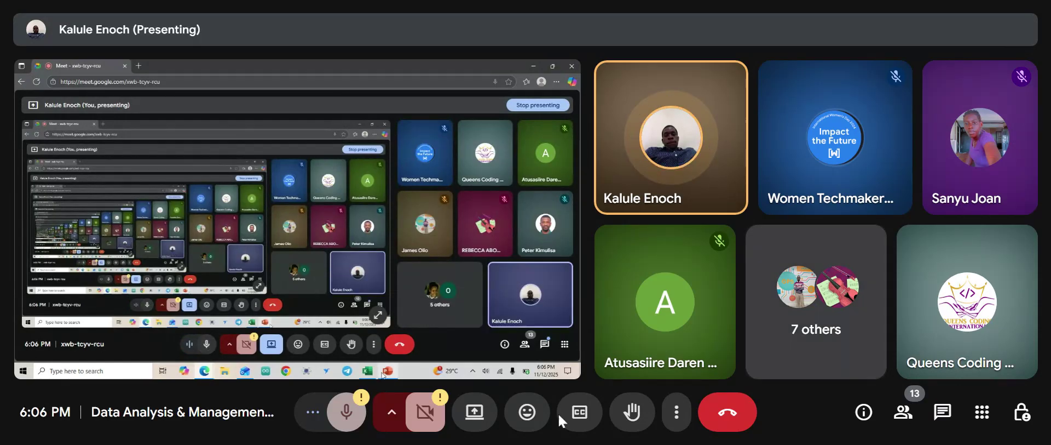
# Send two thumbs-up reactions to the meeting.
pyautogui.click(539, 415)
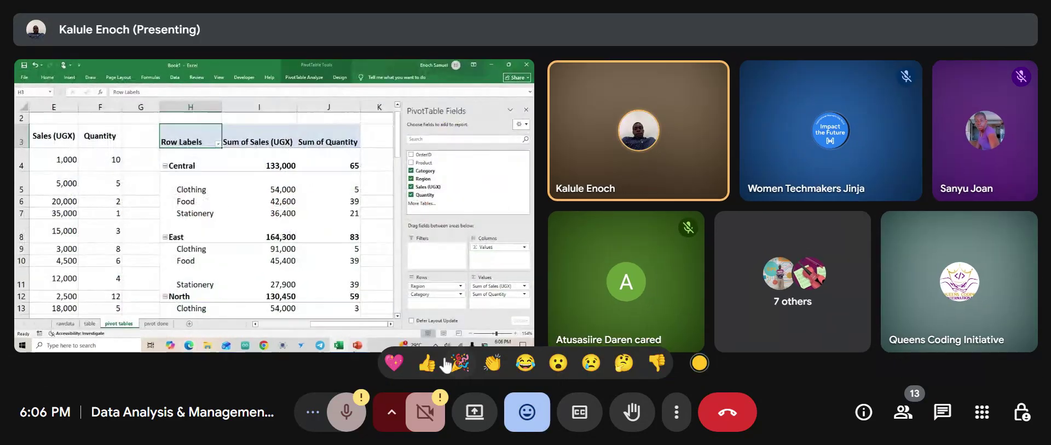
pyautogui.click(429, 363)
pyautogui.click(540, 418)
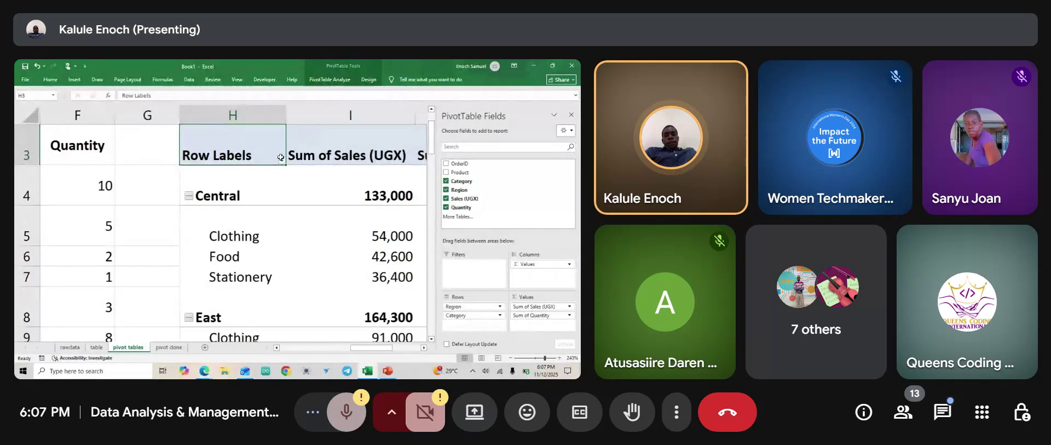
# Filter the pivot to Stationery only, add Quantity back to Values, then show the Why pivot tables slide.
pyautogui.click(282, 162)
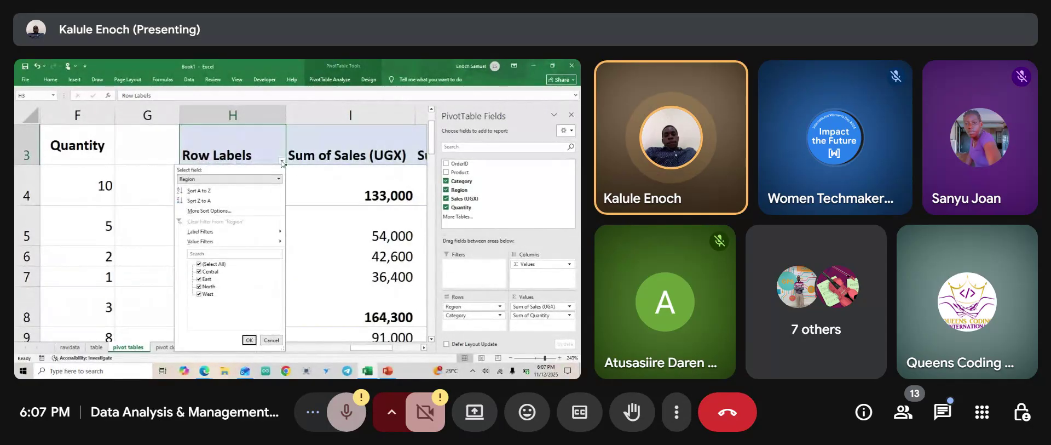
pyautogui.click(278, 178)
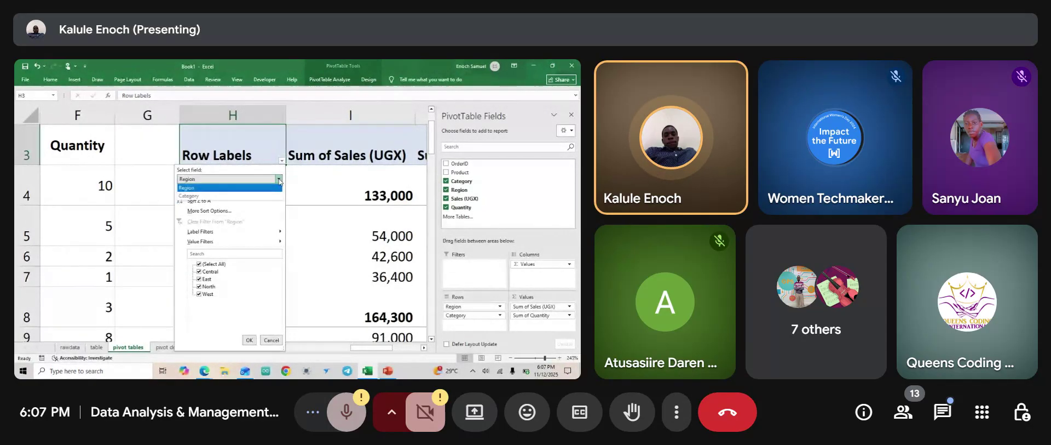
pyautogui.click(215, 196)
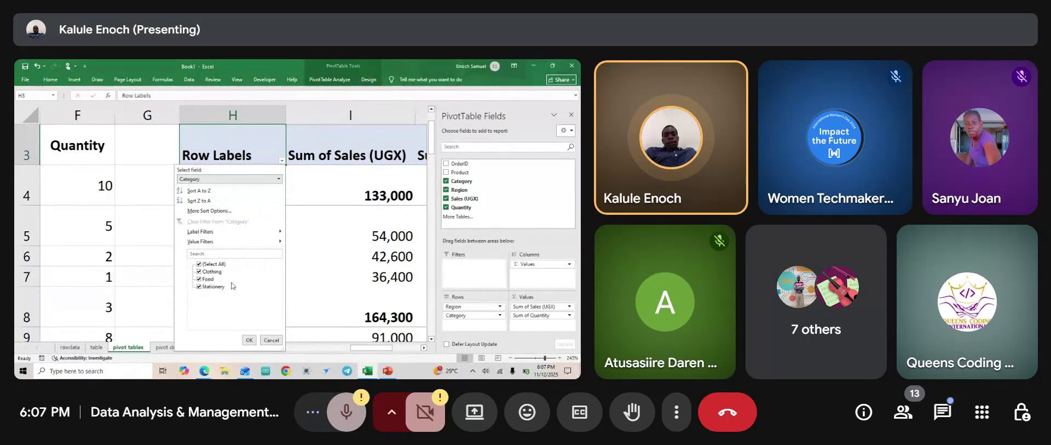
pyautogui.click(943, 422)
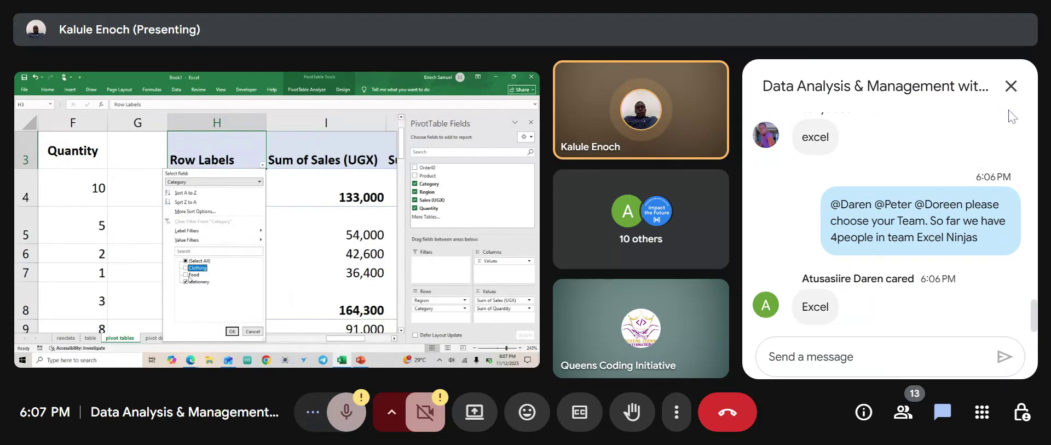
pyautogui.click(1011, 86)
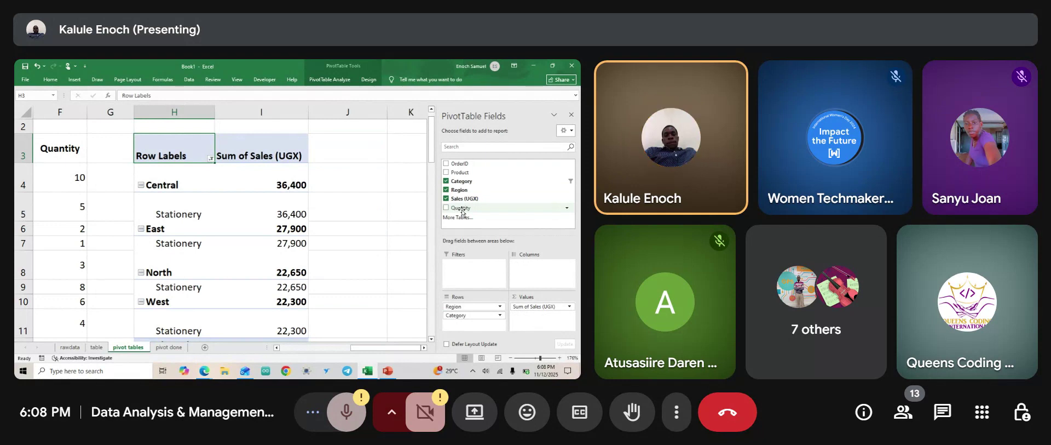
pyautogui.moveTo(462, 212); pyautogui.dragTo(534, 322)
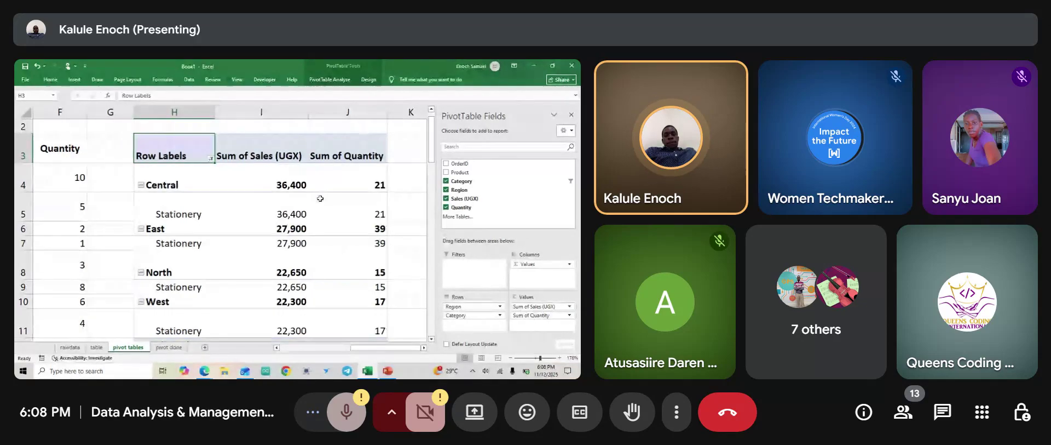
pyautogui.click(387, 371)
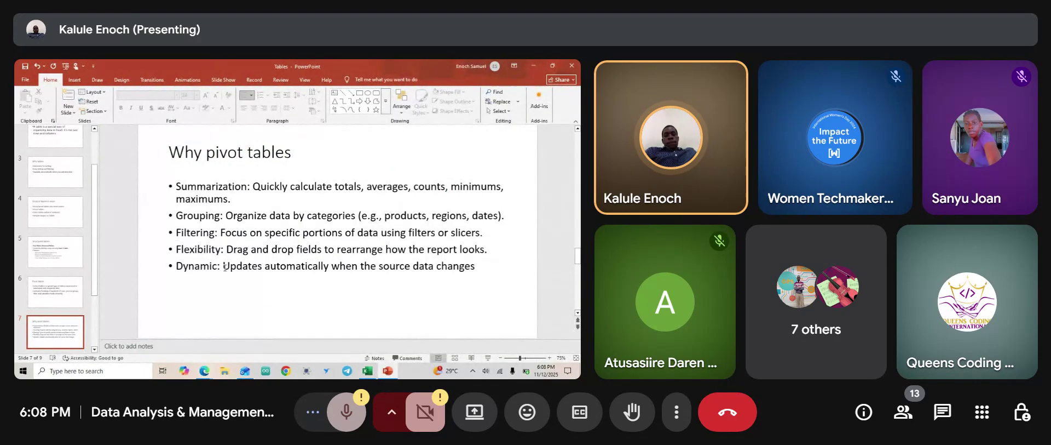
# Return from the Why pivot tables slide to Excel's Stationery-only PivotTable.
pyautogui.scroll(3, 225, 268)
pyautogui.scroll(-2, 225, 268)
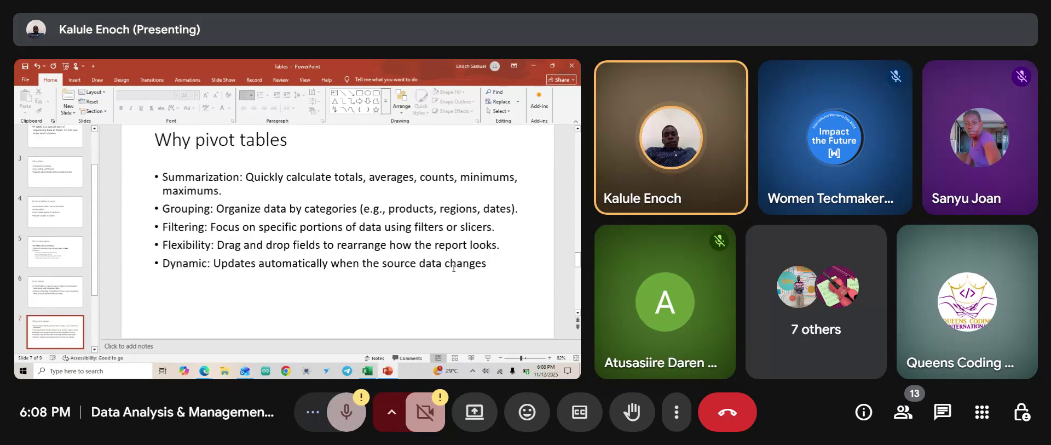
pyautogui.click(367, 370)
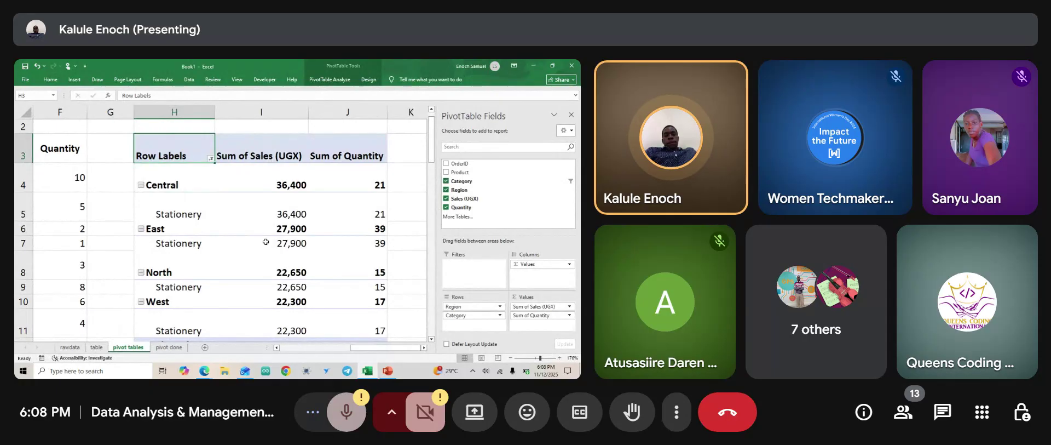
# Bring the Sales source table into view beside the pivot and start editing the Pen sales value in E4.
pyautogui.scroll(-5, 266, 241)
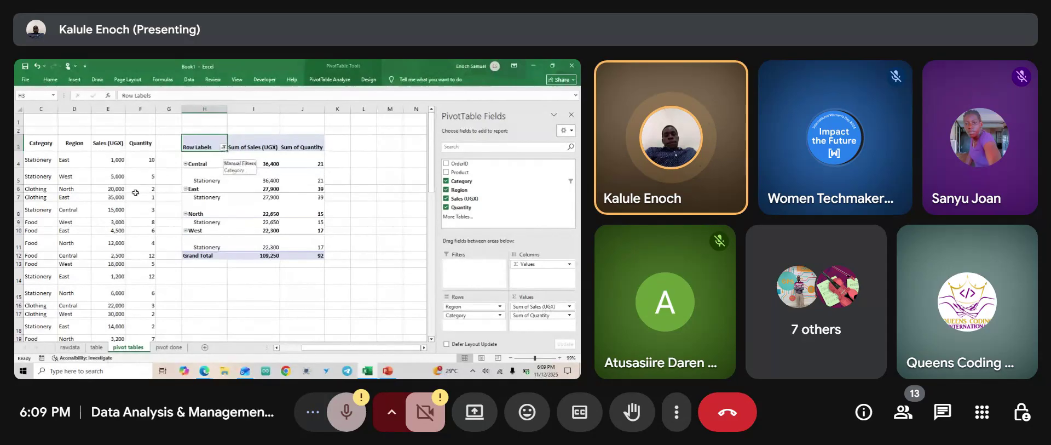
pyautogui.hscroll(-2, 129, 194)
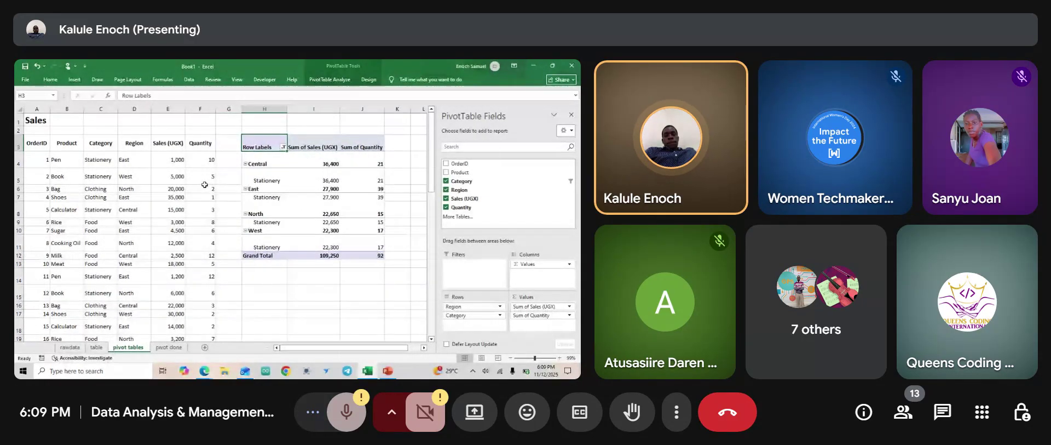
pyautogui.scroll(1, 204, 185)
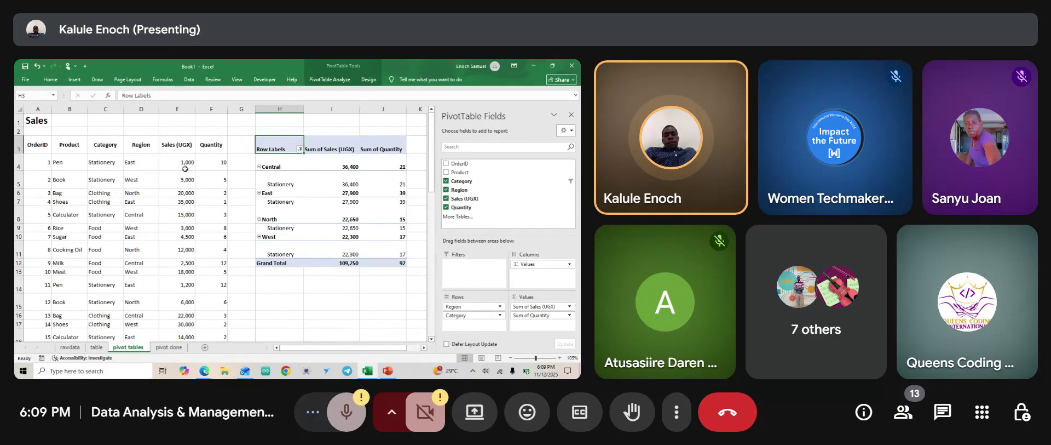
pyautogui.doubleClick(187, 162)
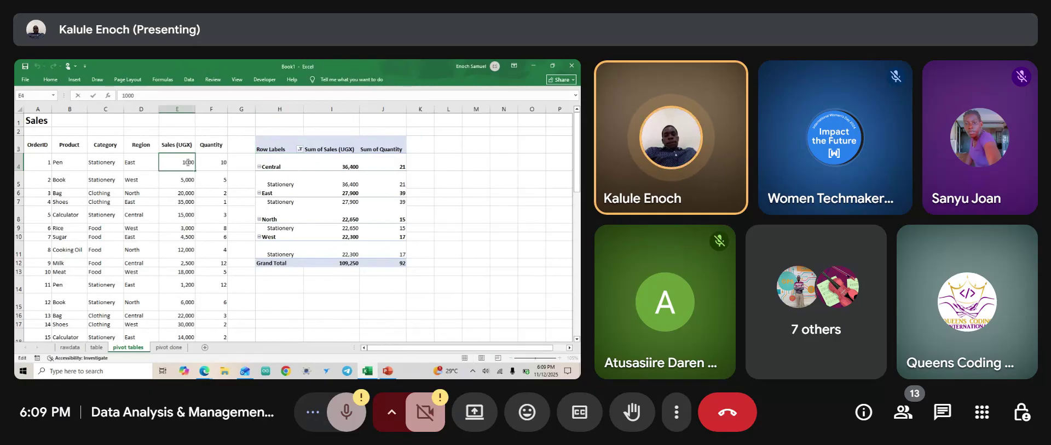
pyautogui.press('BackSpace')
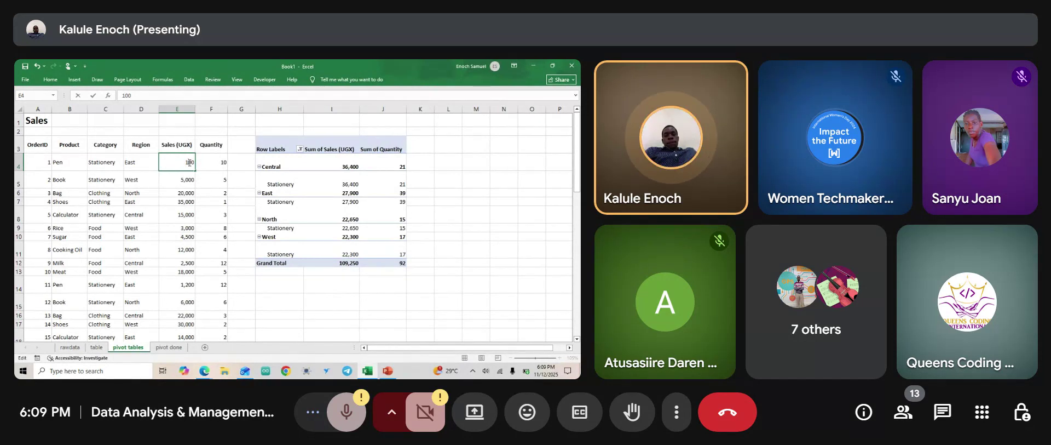
pyautogui.write('5')
pyautogui.press('Return')
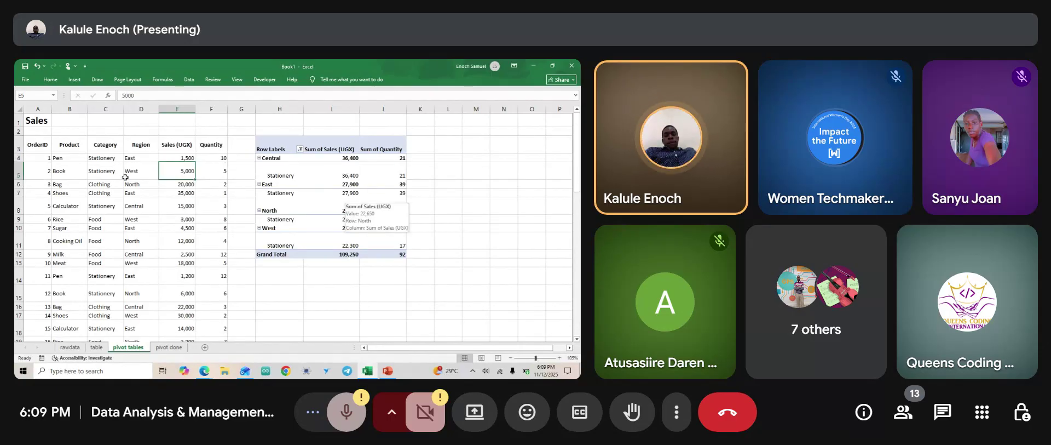
pyautogui.click(187, 159)
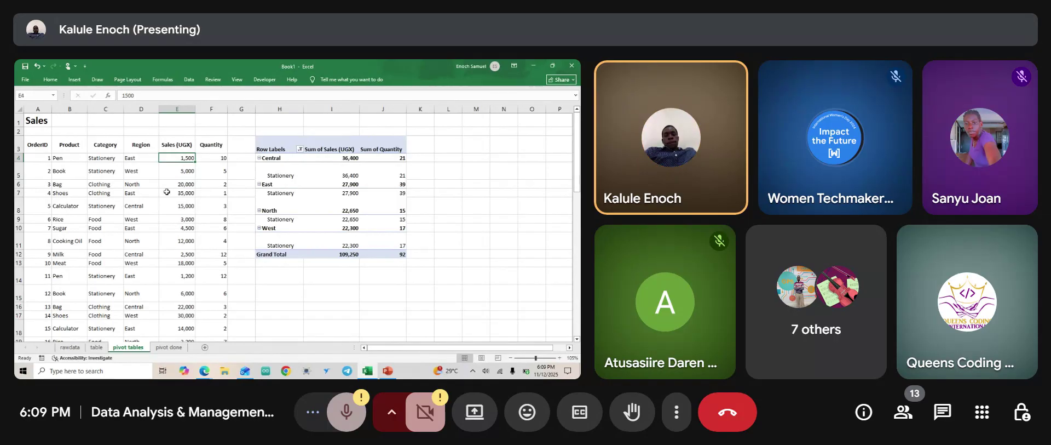
pyautogui.hotkey('ctrl', 'z')
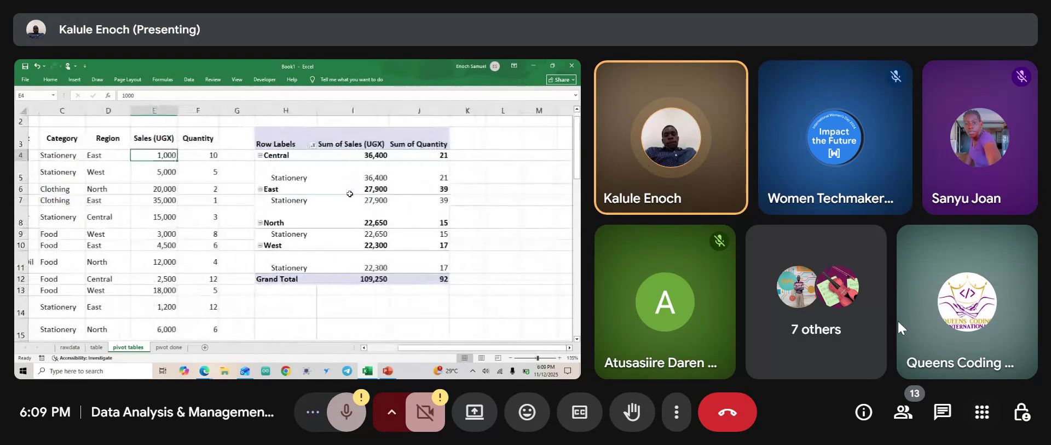
# Check the meeting participants list, then close it.
pyautogui.click(828, 318)
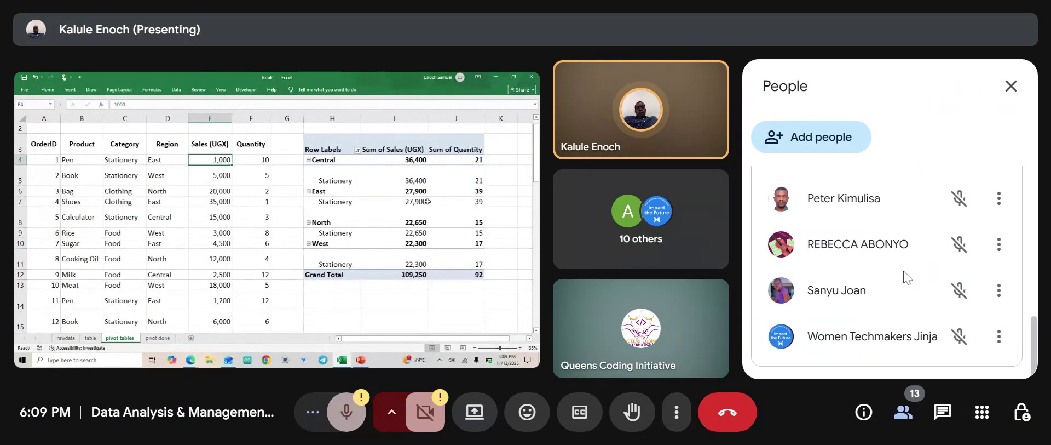
pyautogui.scroll(2, 903, 274)
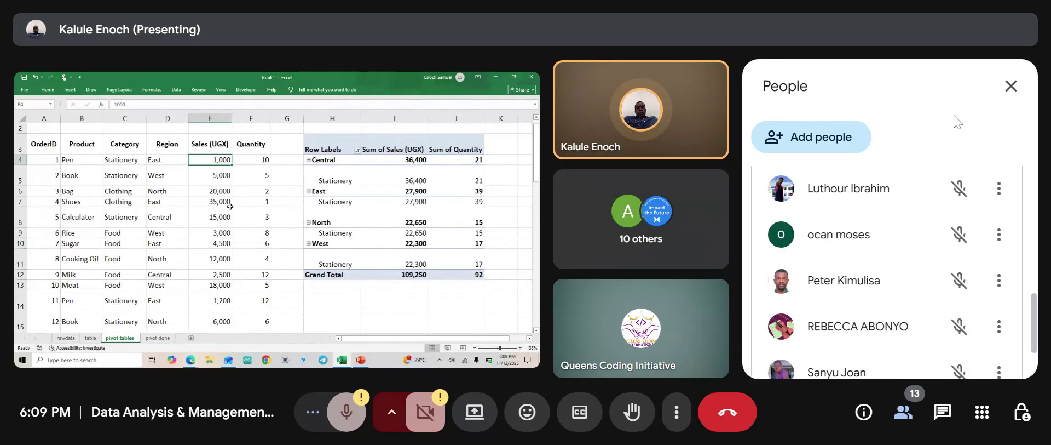
pyautogui.click(1011, 86)
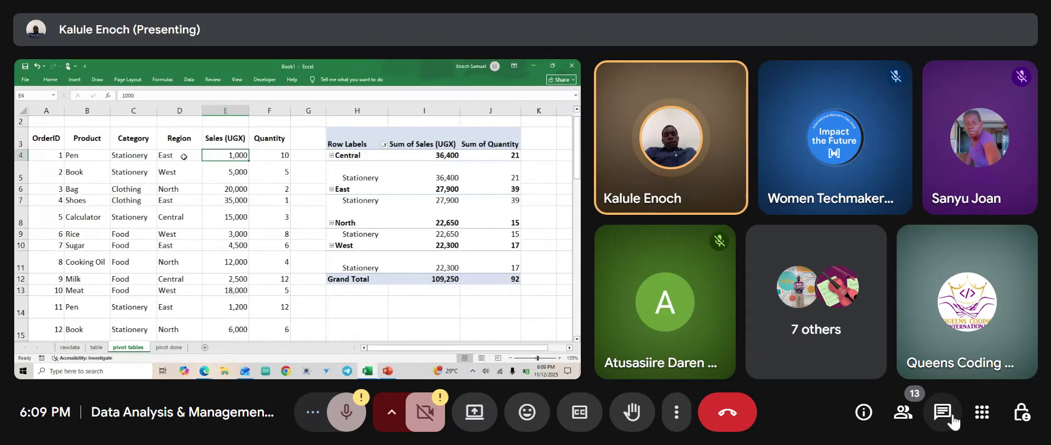
# In chat, ask a participant to accept the Slack invite, then send 'or share your email here'.
pyautogui.click(952, 420)
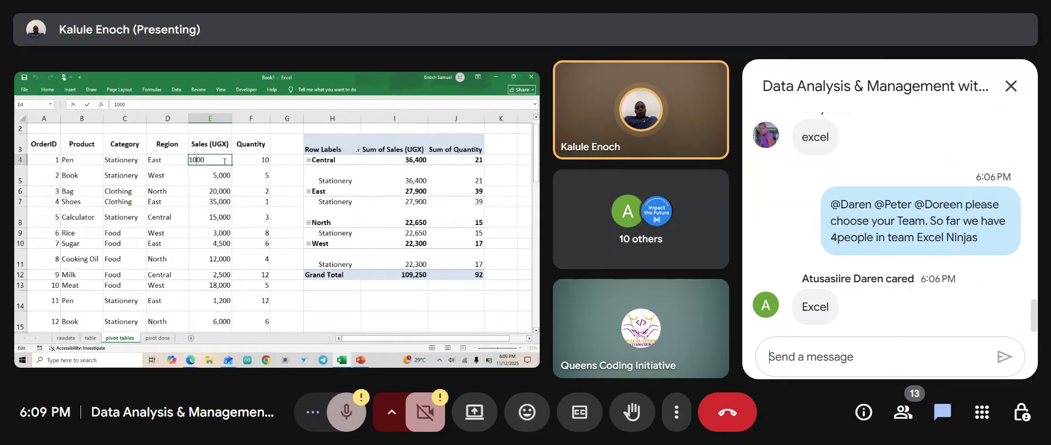
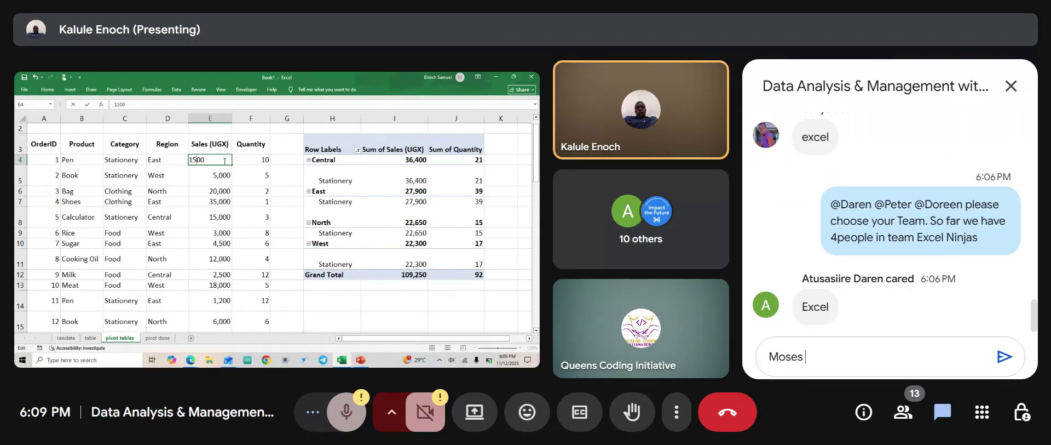
pyautogui.write('please ')
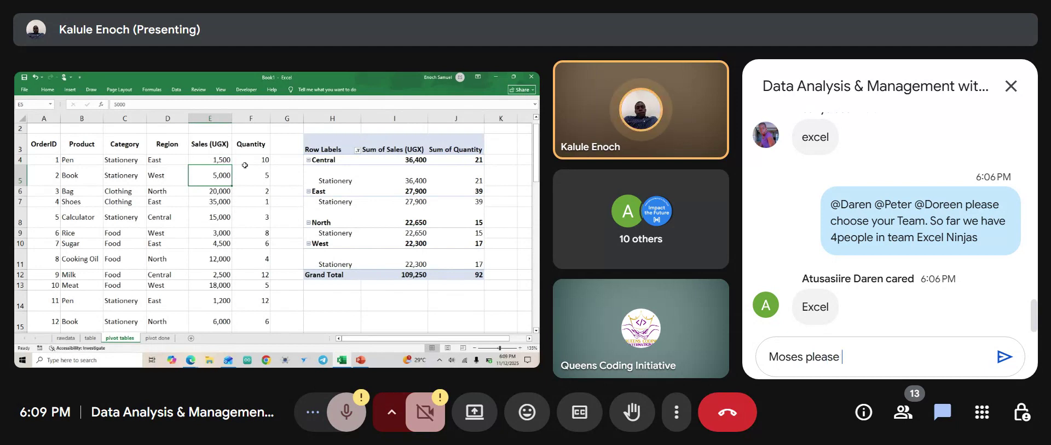
pyautogui.write('accept the')
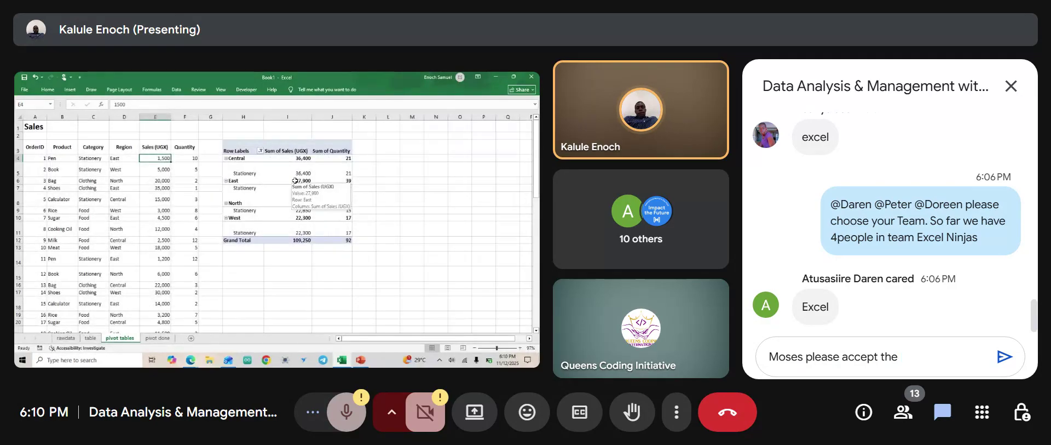
pyautogui.write(' Invi')
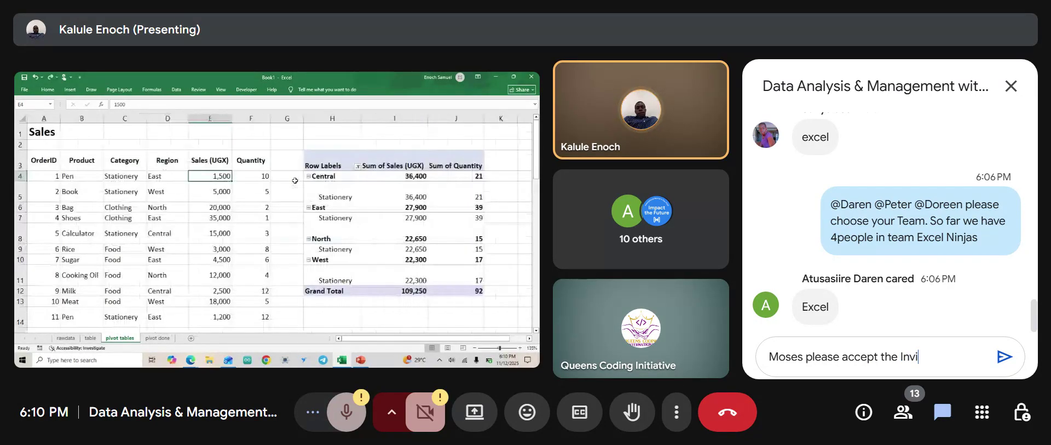
pyautogui.write('te for s')
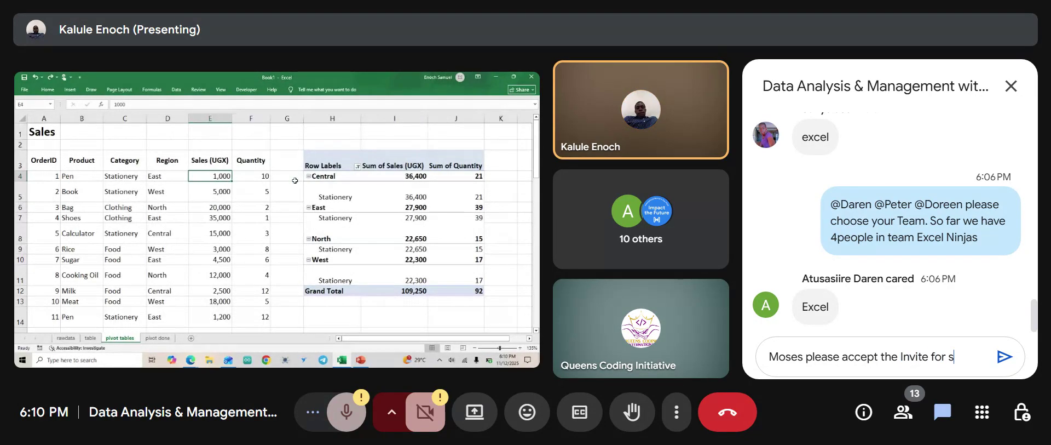
pyautogui.write('lack')
pyautogui.press('Return')
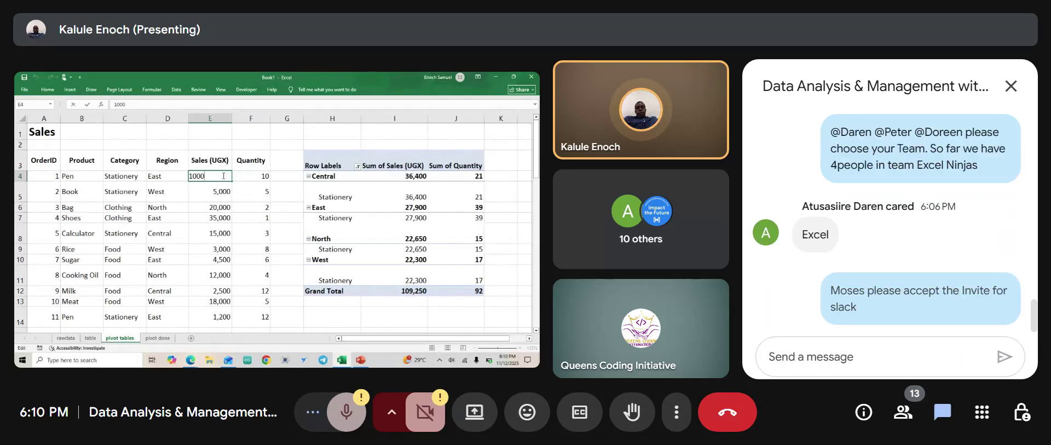
pyautogui.write('o')
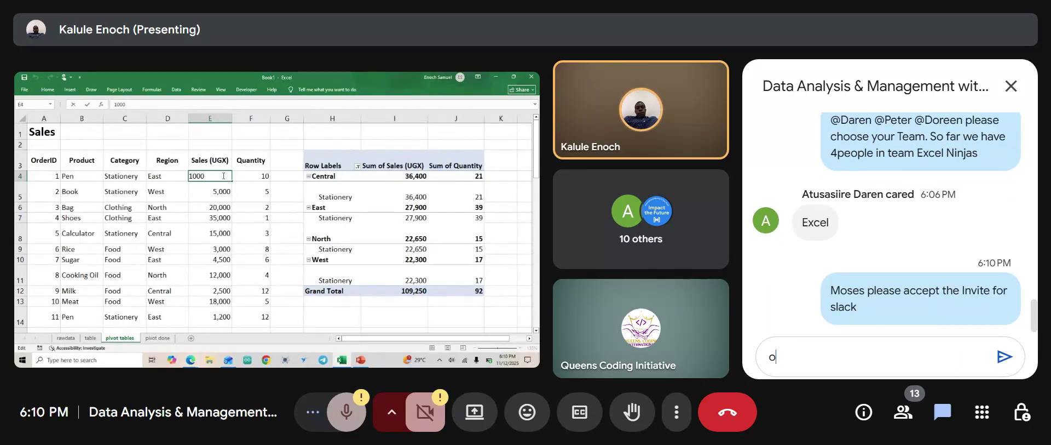
pyautogui.write('r share ')
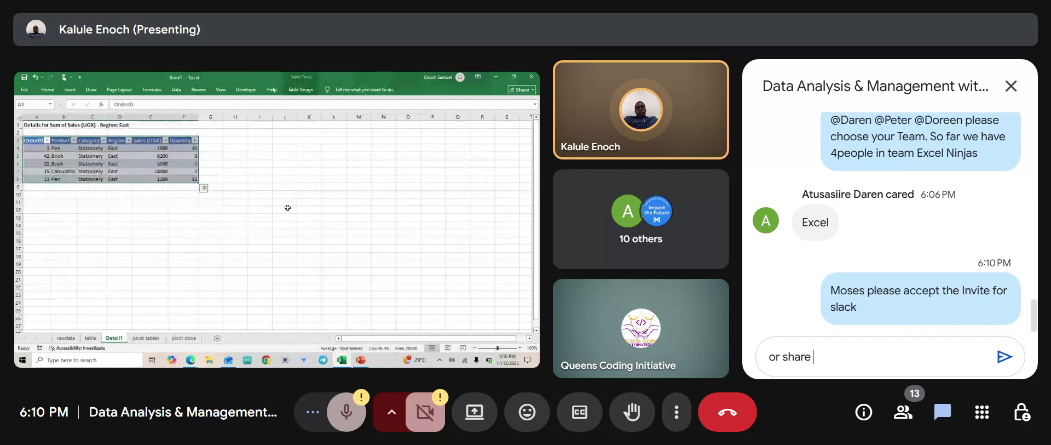
pyautogui.write('you')
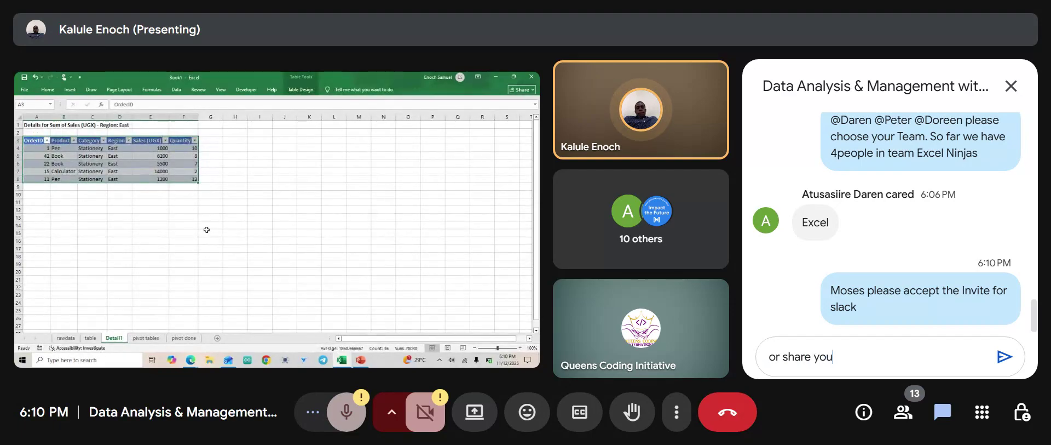
pyautogui.write('r ema')
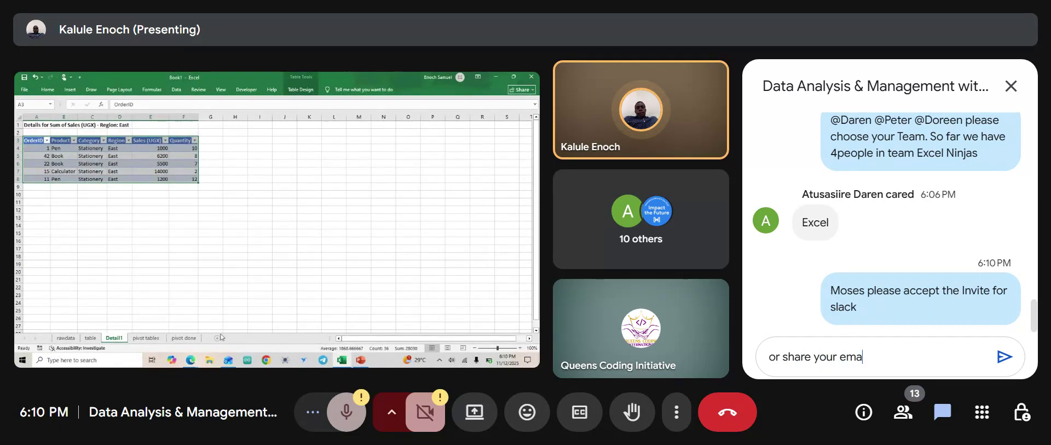
pyautogui.write('il here')
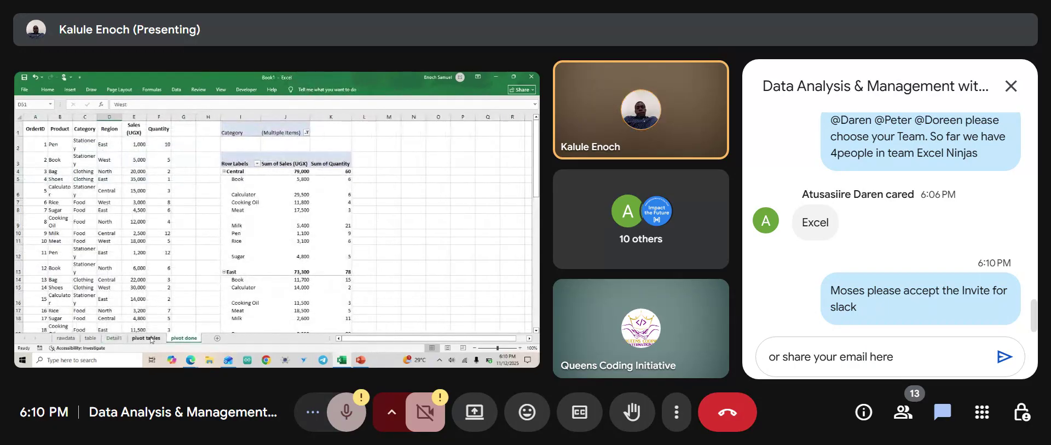
pyautogui.press('Return')
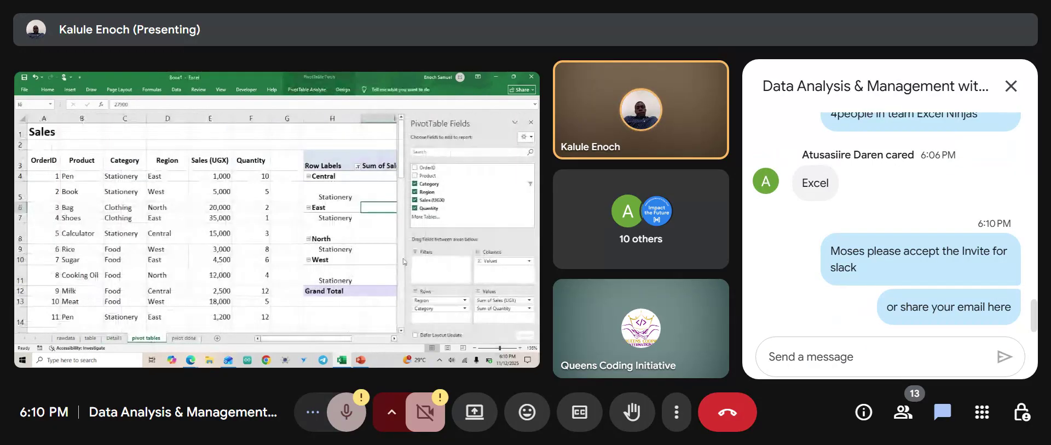
# Hide the Meet chat and change the first order's sales in E4 to 1,500.
pyautogui.click(1011, 85)
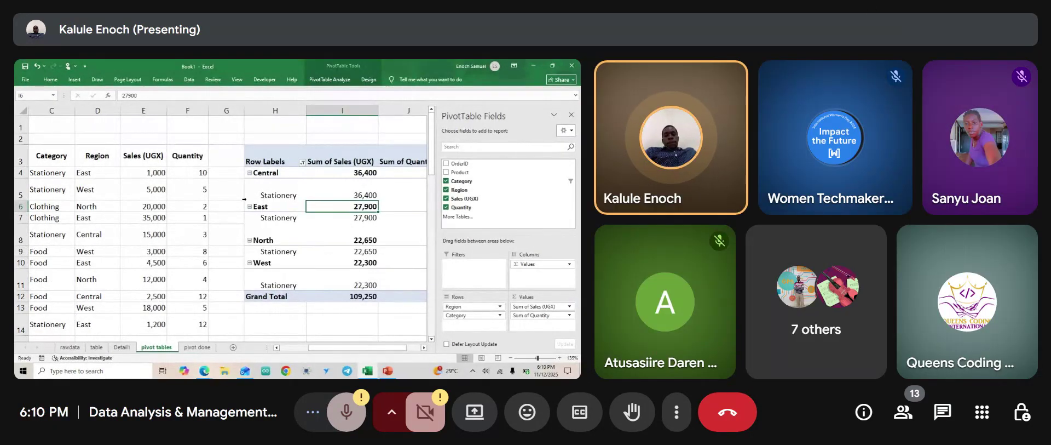
pyautogui.doubleClick(152, 173)
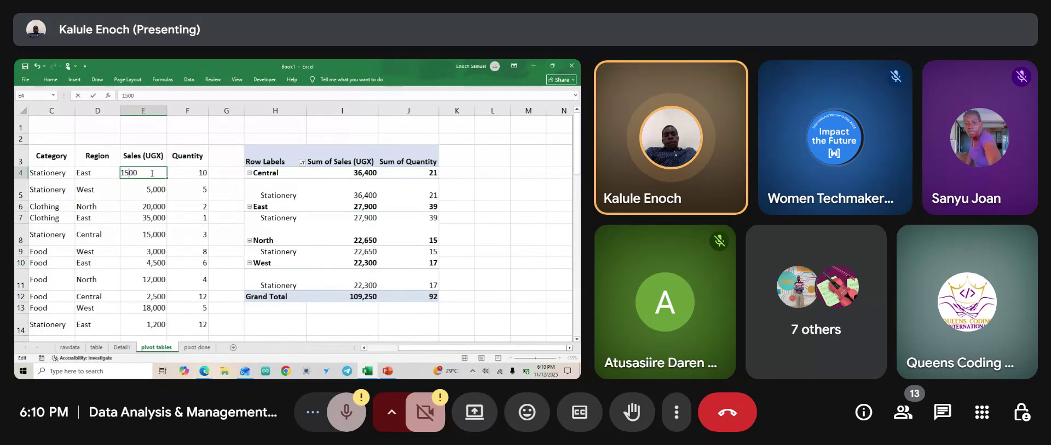
pyautogui.press('Return')
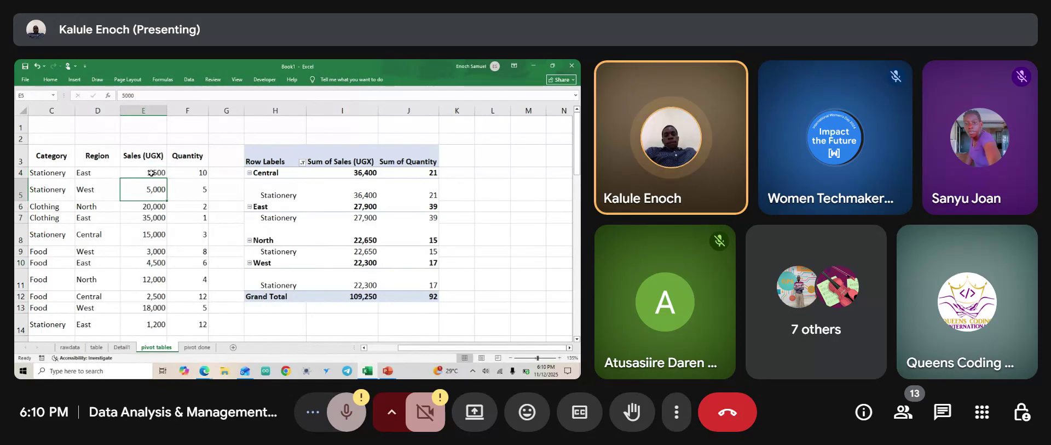
# Select the whole PivotTable from Row Labels down to Grand Total.
pyautogui.click(277, 160)
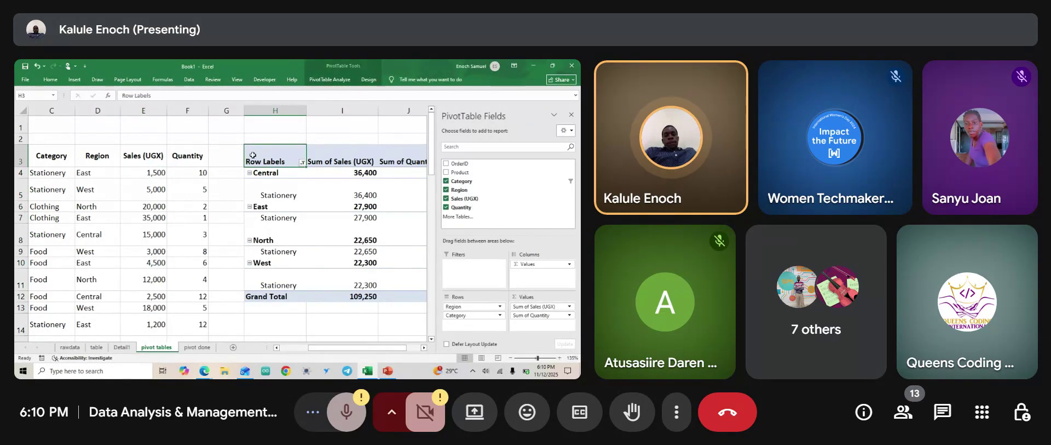
pyautogui.hotkey('shift', 'Down')
pyautogui.hotkey('shift', 'Down')
pyautogui.hotkey('shift', 'Down')
pyautogui.hotkey('shift', 'Down')
pyautogui.hotkey('shift', 'Down')
pyautogui.hotkey('shift', 'Down')
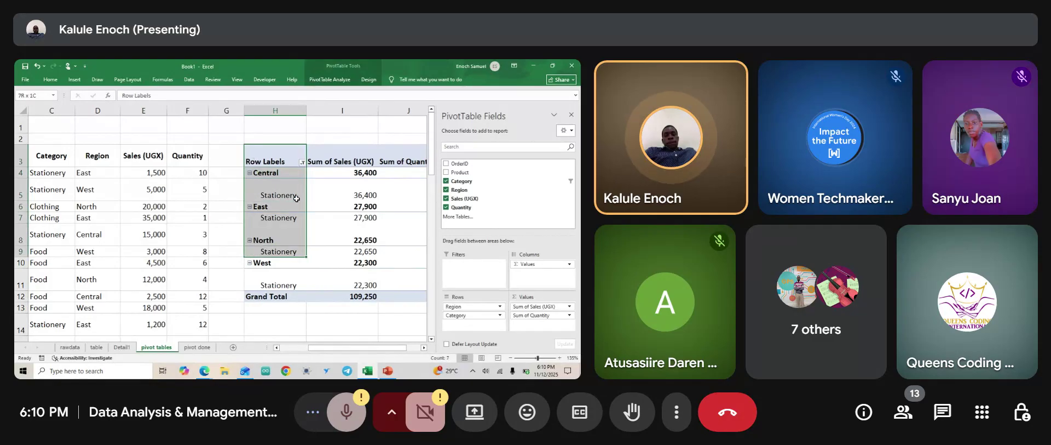
pyautogui.click(387, 372)
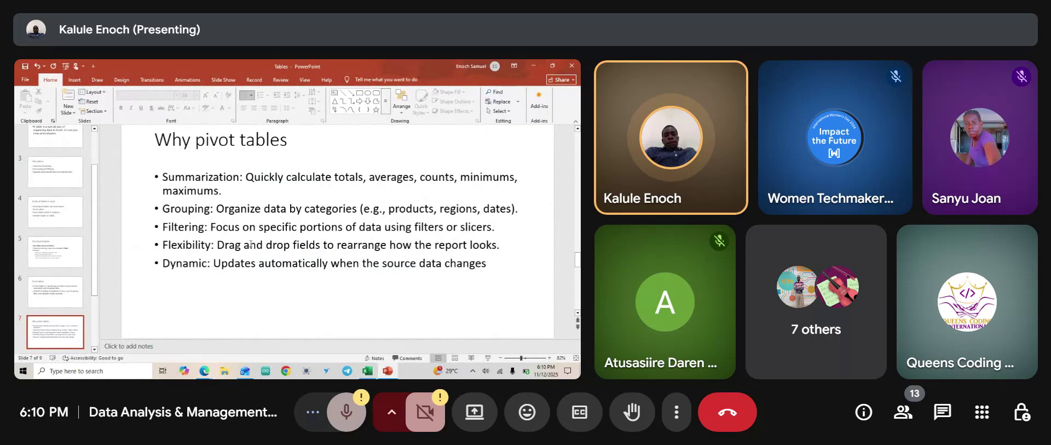
pyautogui.click(386, 371)
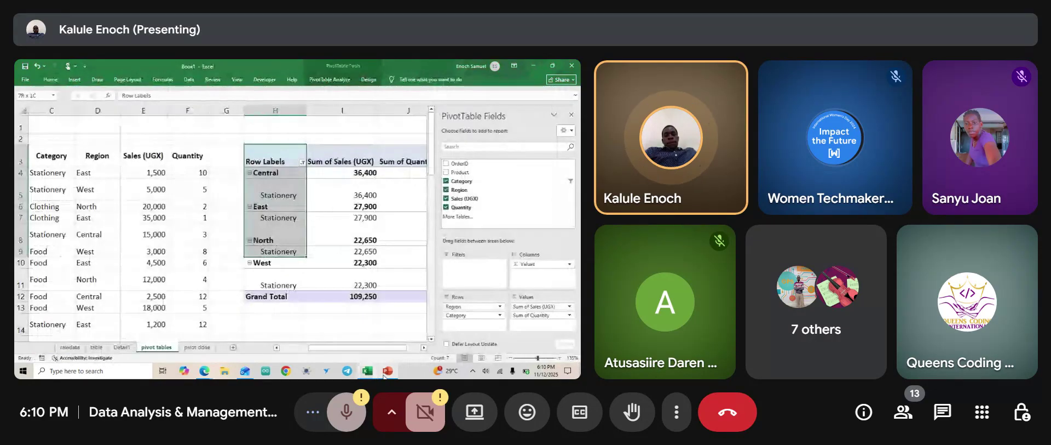
pyautogui.keyDown('ctrl'); pyautogui.scroll(-4, 318, 234); pyautogui.keyUp('ctrl')
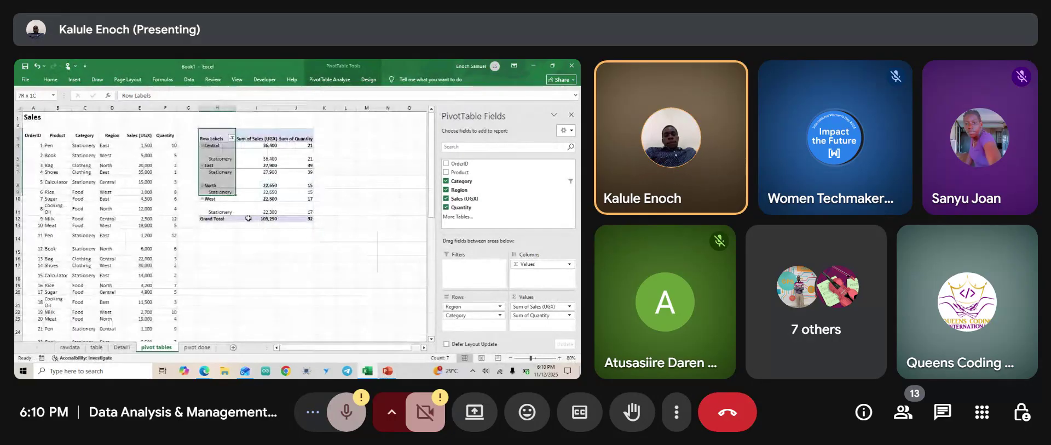
pyautogui.keyDown('ctrl'); pyautogui.scroll(3, 248, 218); pyautogui.keyUp('ctrl')
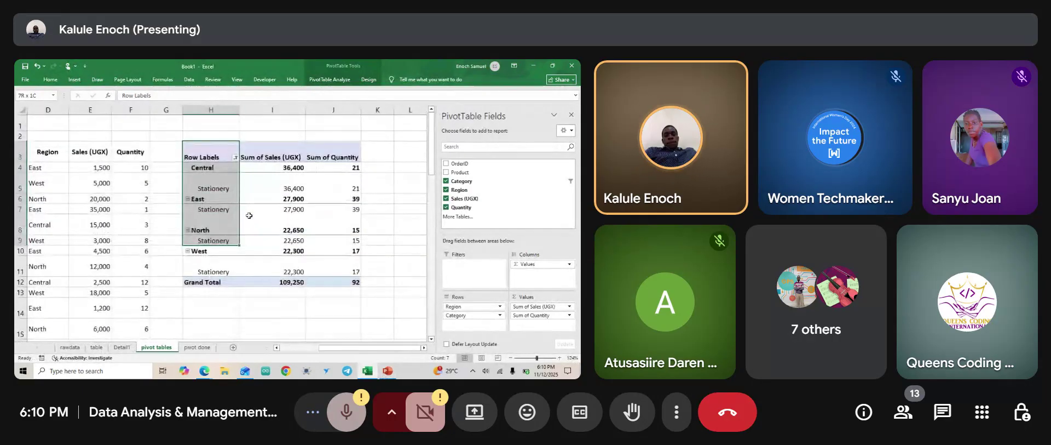
pyautogui.click(218, 157)
pyautogui.hotkey('shift', 'Down')
pyautogui.hotkey('shift', 'Down')
pyautogui.hotkey('shift', 'Down')
pyautogui.hotkey('shift', 'Down')
pyautogui.hotkey('shift', 'Down')
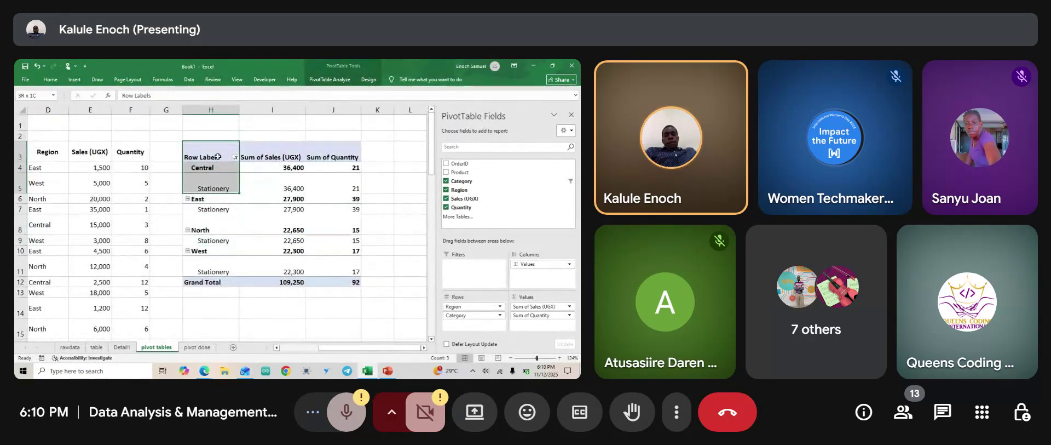
pyautogui.moveTo(218, 157); pyautogui.dragTo(340, 272)
pyautogui.click(75, 81)
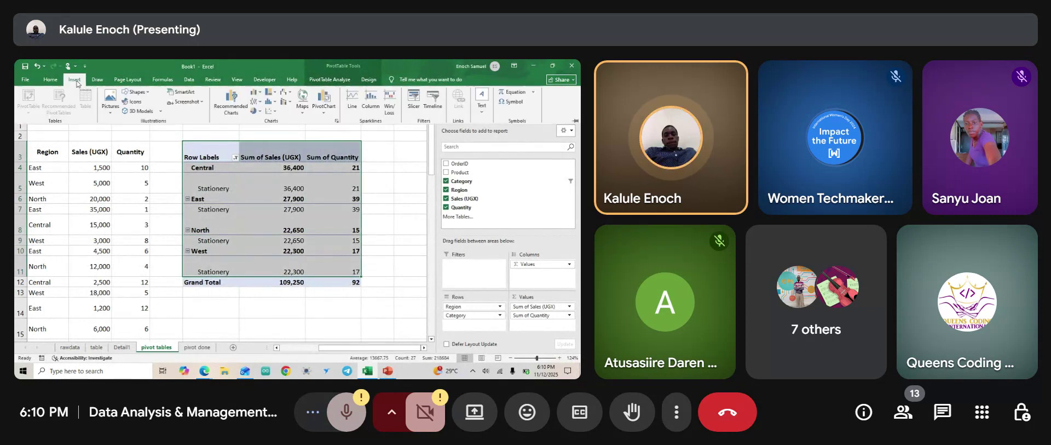
pyautogui.click(324, 112)
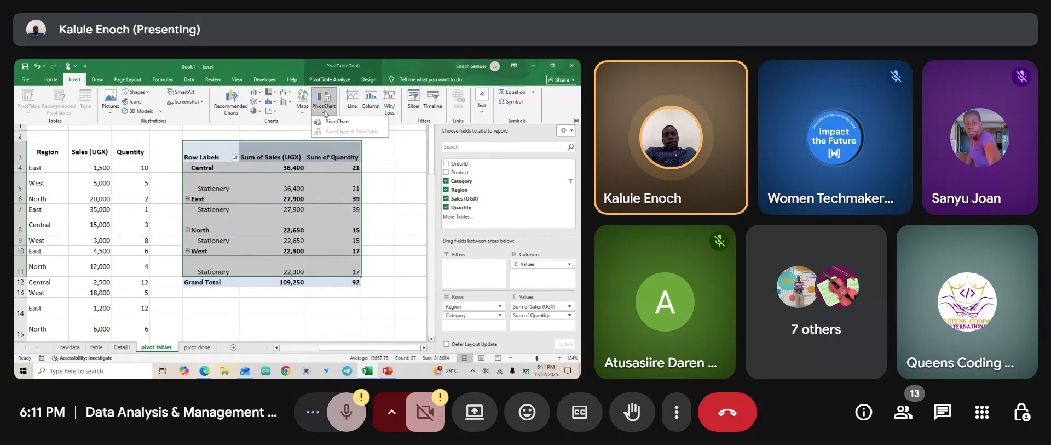
pyautogui.click(386, 177)
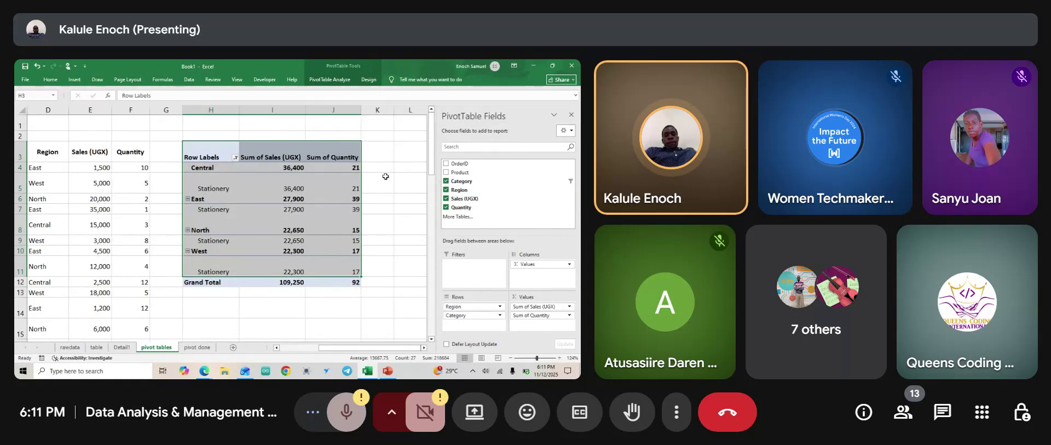
pyautogui.click(386, 176)
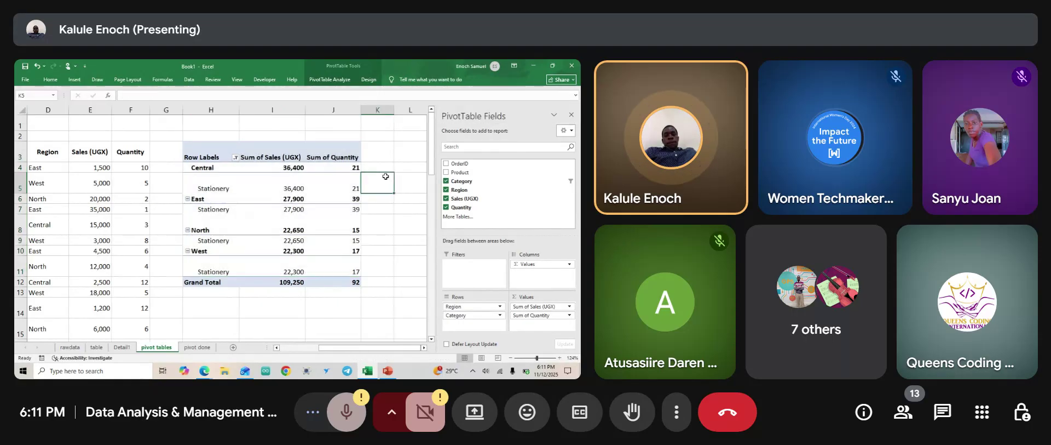
pyautogui.click(322, 198)
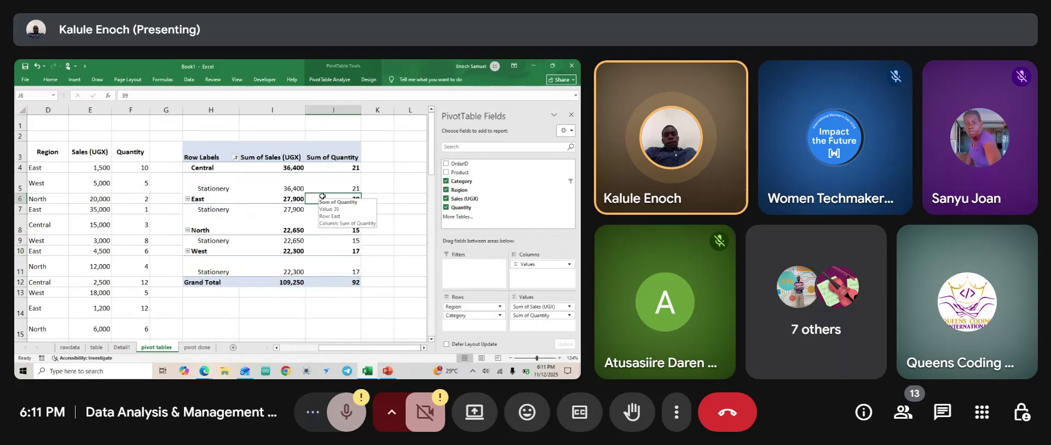
pyautogui.click(390, 370)
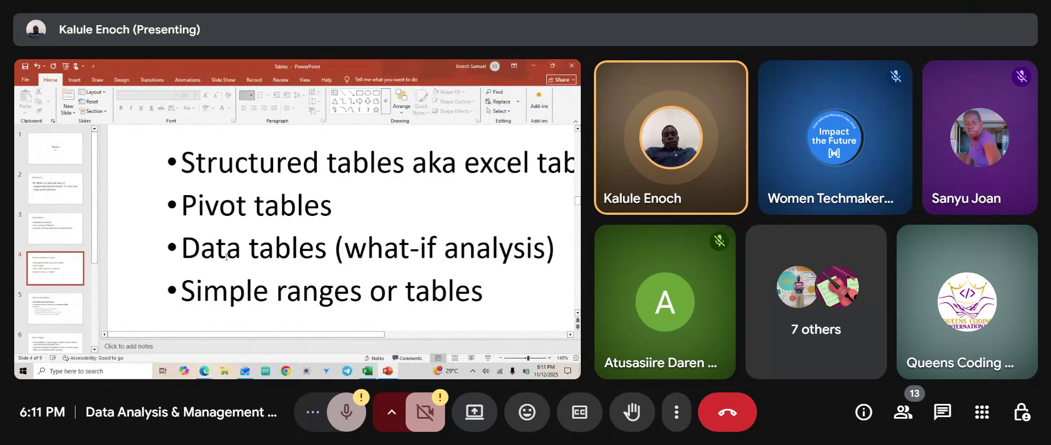
pyautogui.click(367, 371)
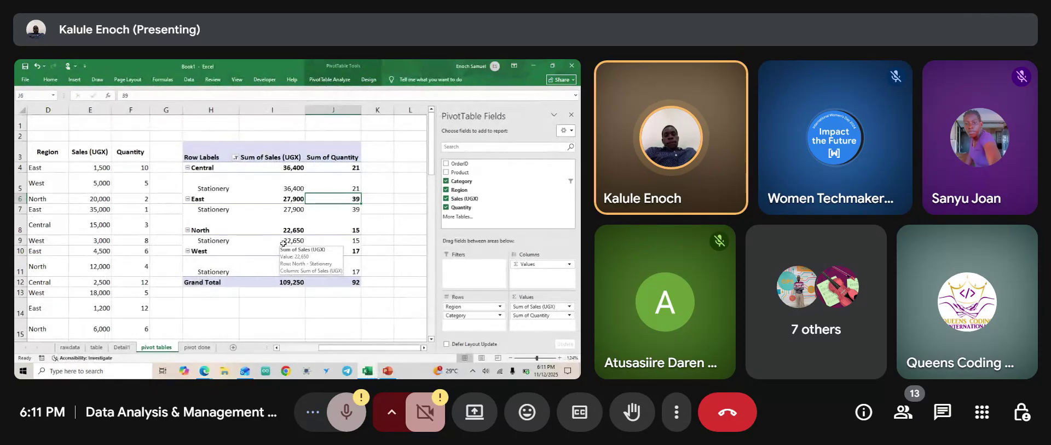
# Restore cell E4's Pen sales to 1,000 and bring up the Meet reactions.
pyautogui.doubleClick(101, 168)
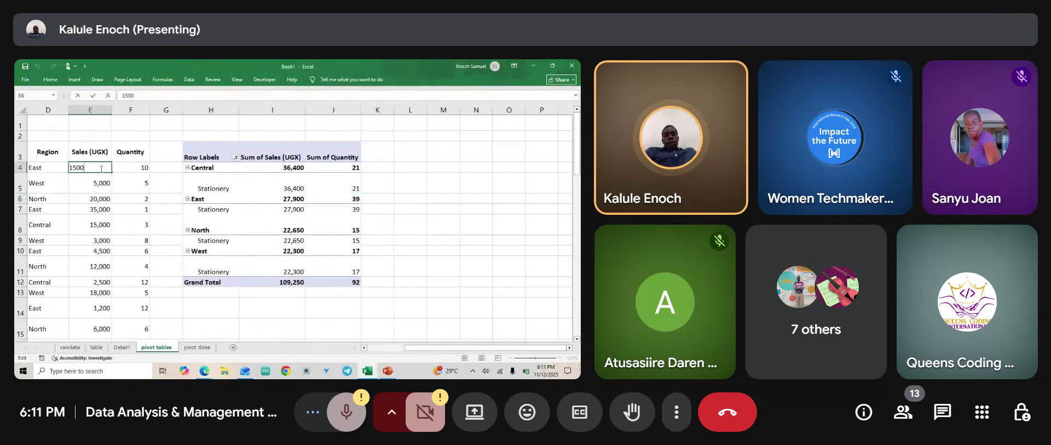
pyautogui.press('Left')
pyautogui.press('Left')
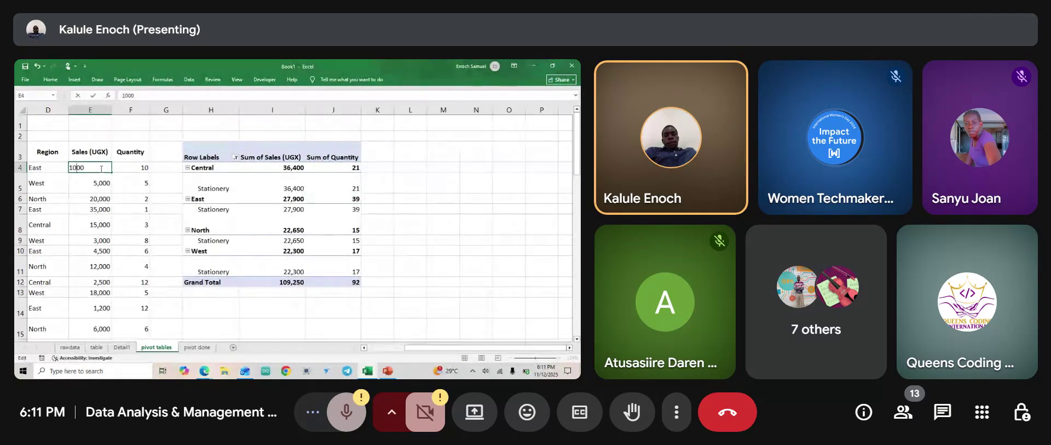
pyautogui.press('Return')
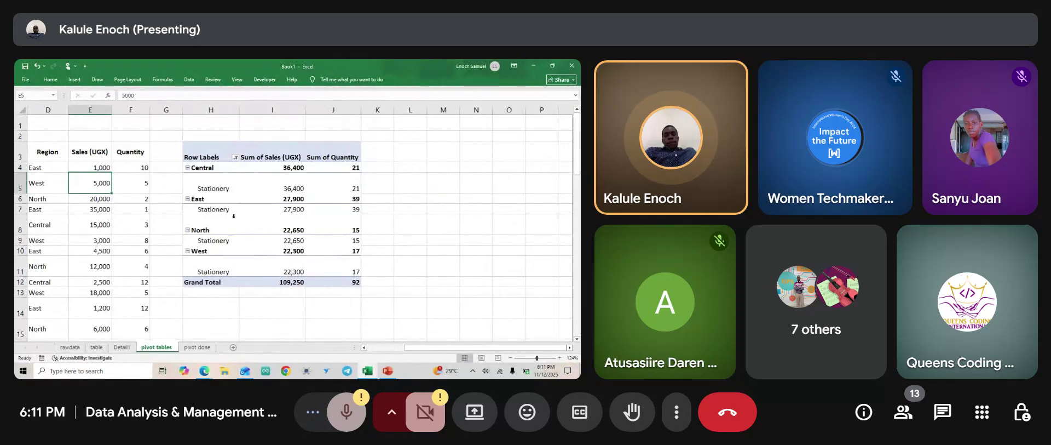
pyautogui.click(528, 415)
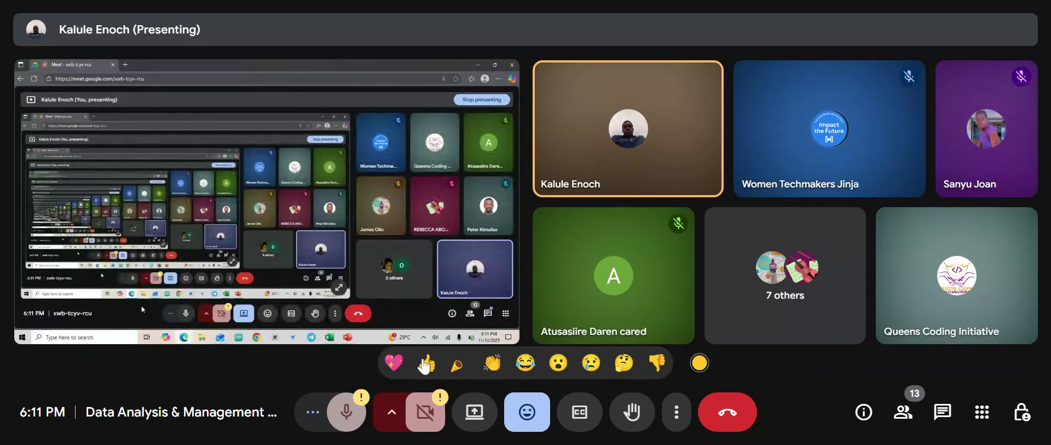
# Send a thumbs-up reaction and dismiss the reaction choices.
pyautogui.click(425, 364)
pyautogui.click(526, 415)
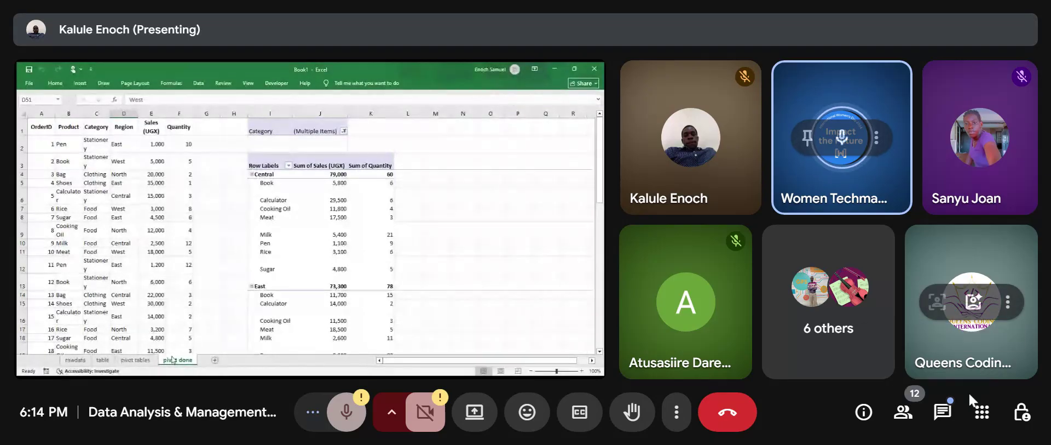
pyautogui.click(939, 415)
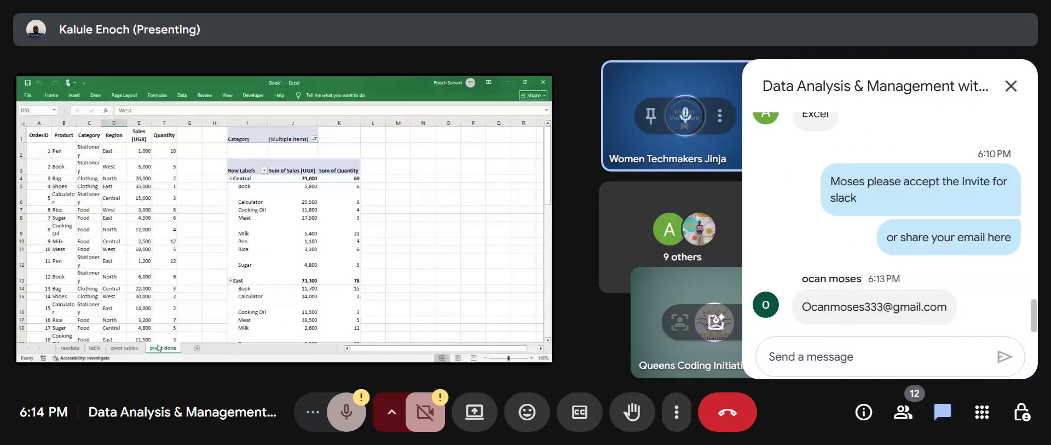
pyautogui.moveTo(947, 306); pyautogui.dragTo(800, 311)
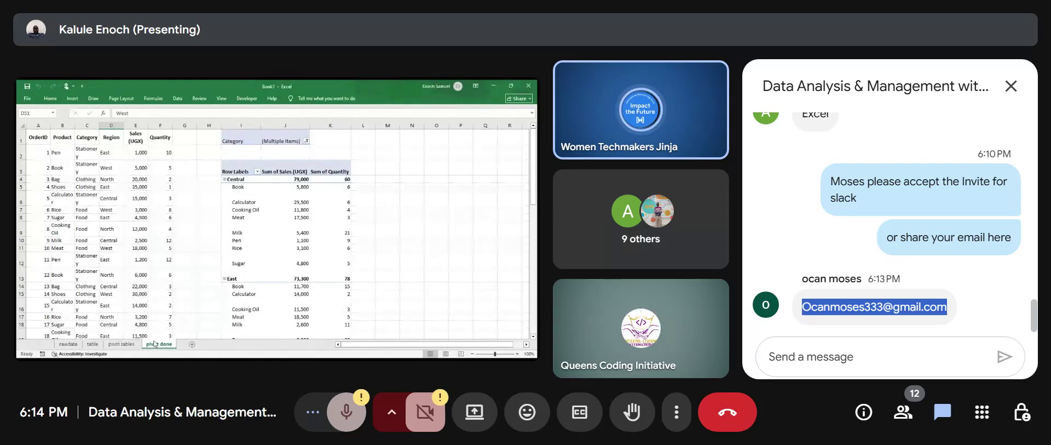
pyautogui.click(1012, 87)
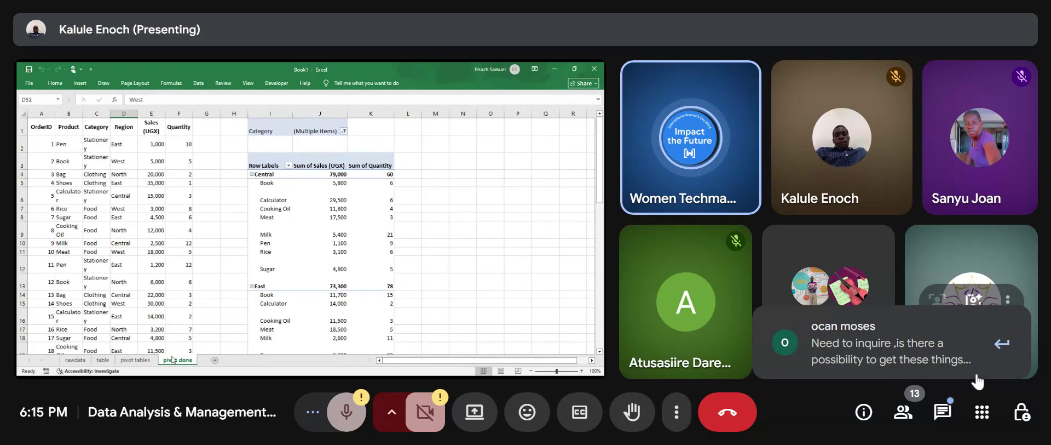
pyautogui.click(909, 362)
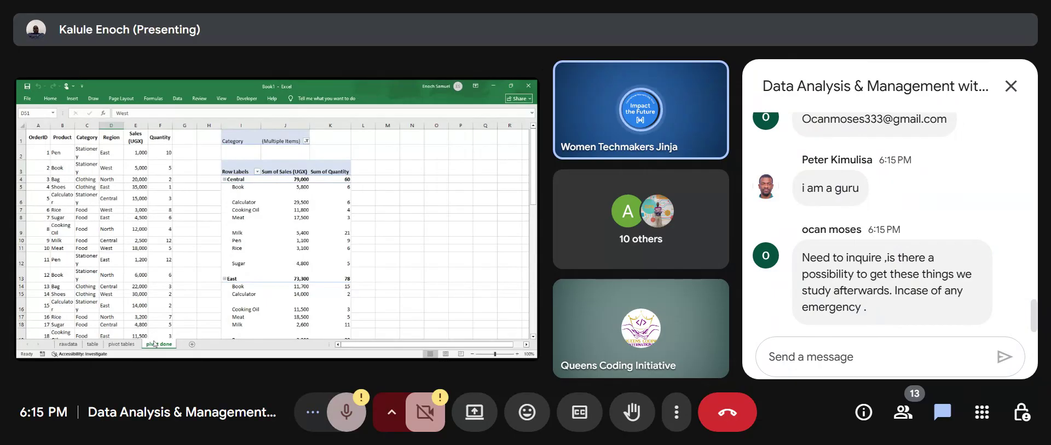
pyautogui.click(1011, 87)
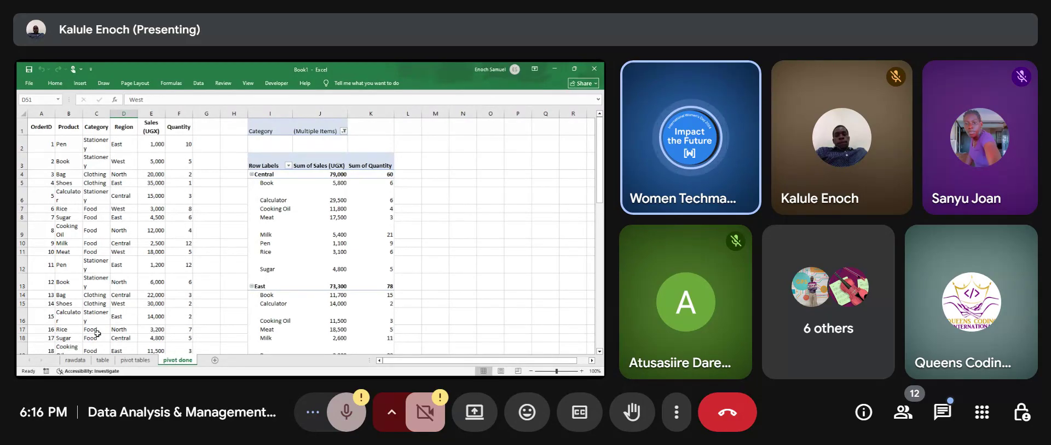
# Briefly scroll the shared pivot sheet, then open the Meet chat panel.
pyautogui.scroll(-20, 131, 262)
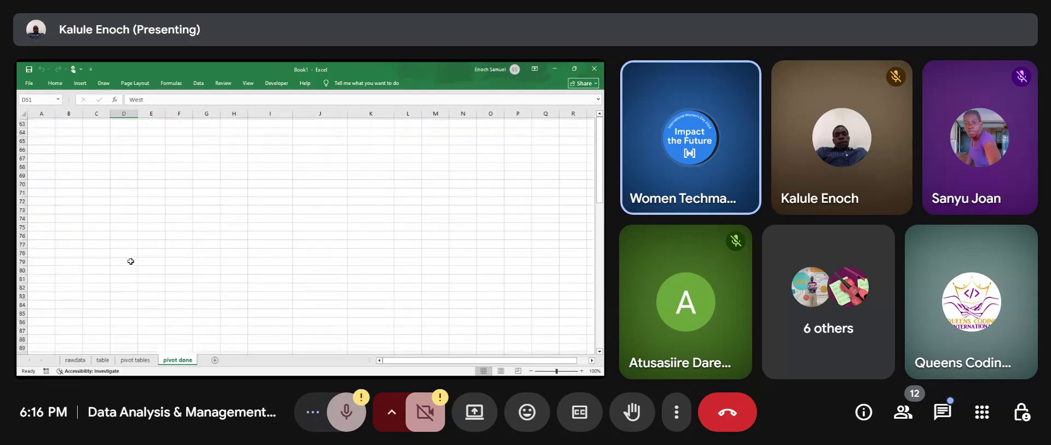
pyautogui.scroll(20, 130, 261)
pyautogui.click(943, 412)
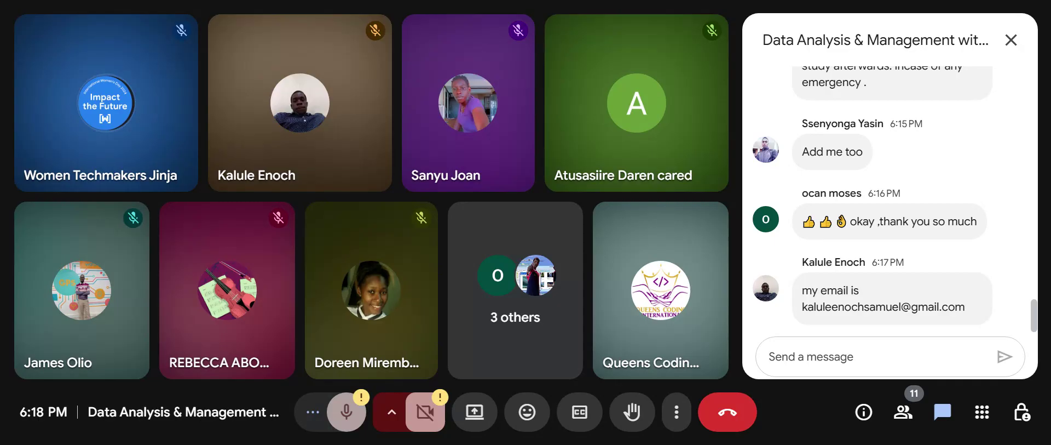
# Close the meeting chat panel, leaving only the participant grid.
pyautogui.click(1012, 44)
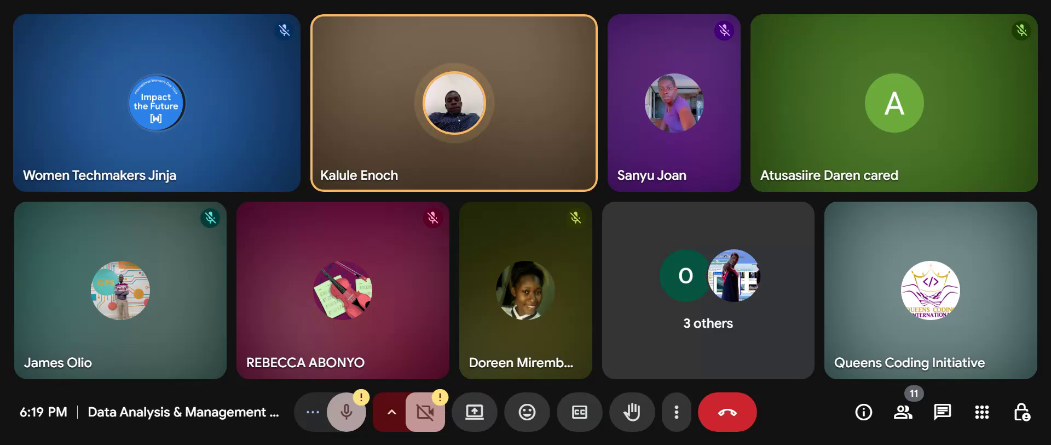
# Send three thumbs-up reactions from the reactions bar, then put the bar away.
pyautogui.click(527, 420)
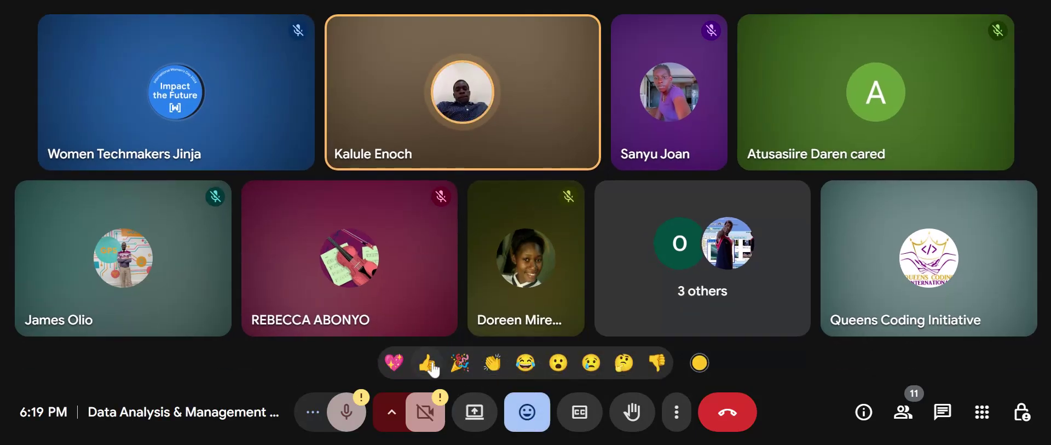
pyautogui.click(427, 363)
pyautogui.click(427, 363)
pyautogui.click(428, 363)
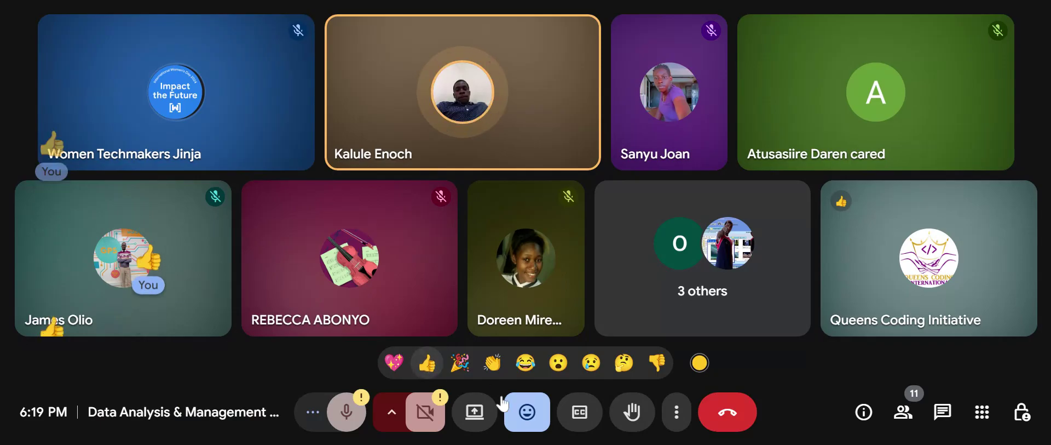
pyautogui.click(526, 413)
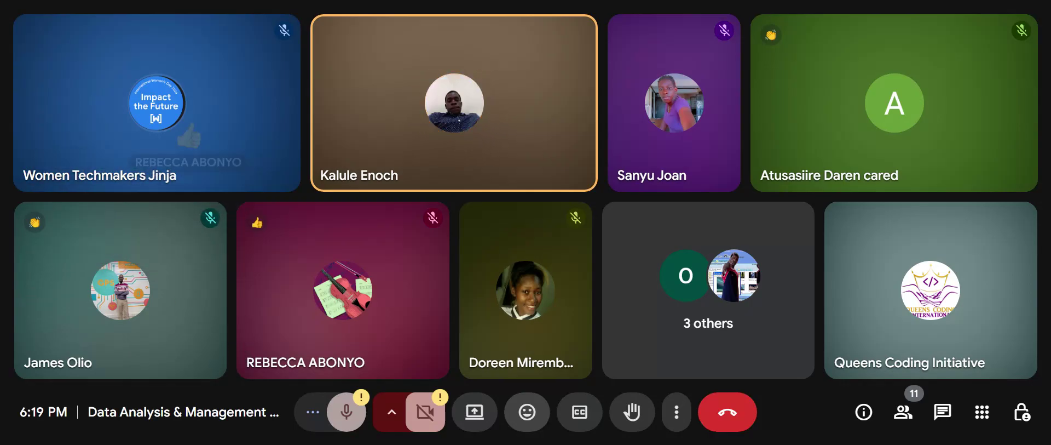
pyautogui.click(942, 411)
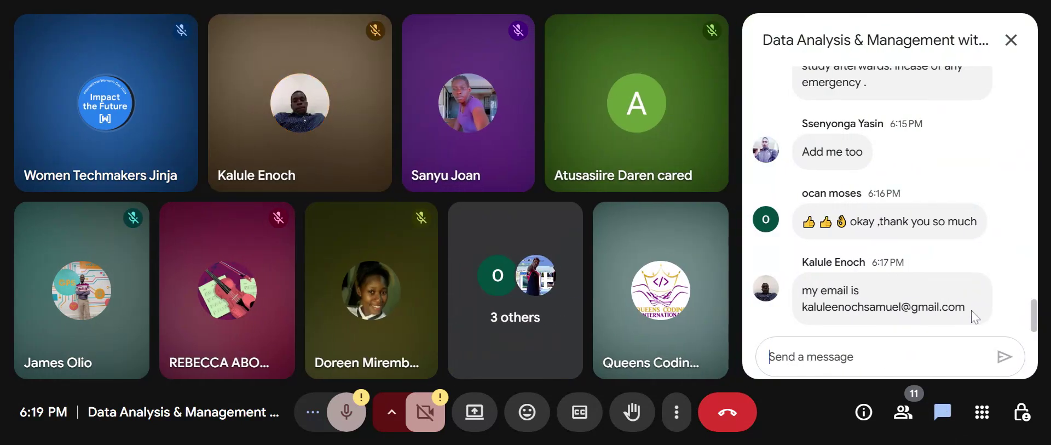
pyautogui.click(1013, 41)
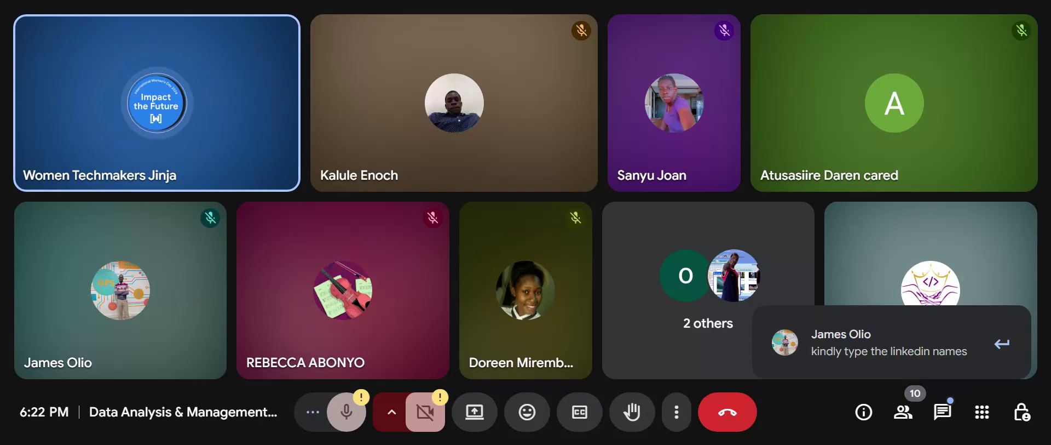
# Post your full name in the meeting chat, close the chat and show the reactions.
pyautogui.click(952, 405)
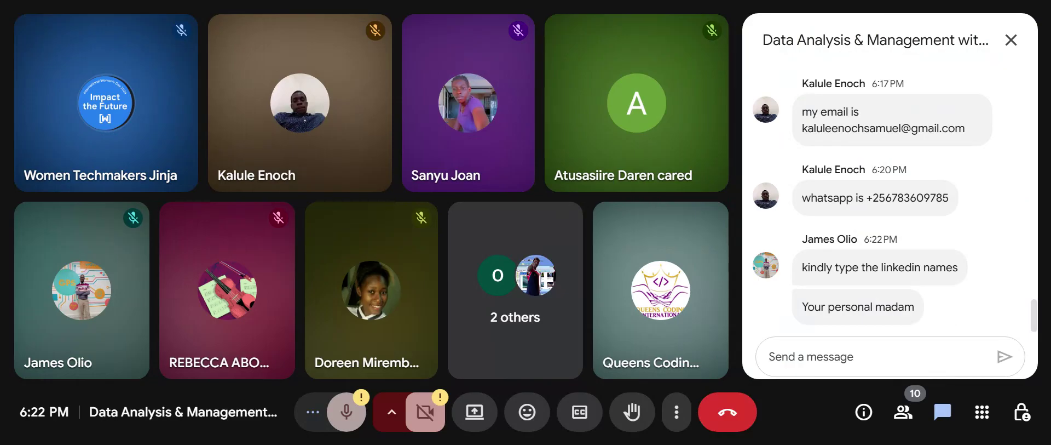
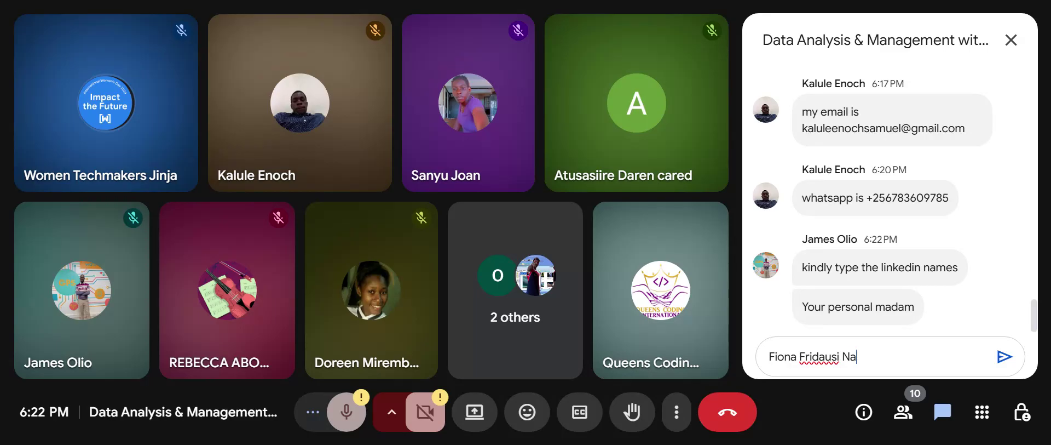
pyautogui.press('Return')
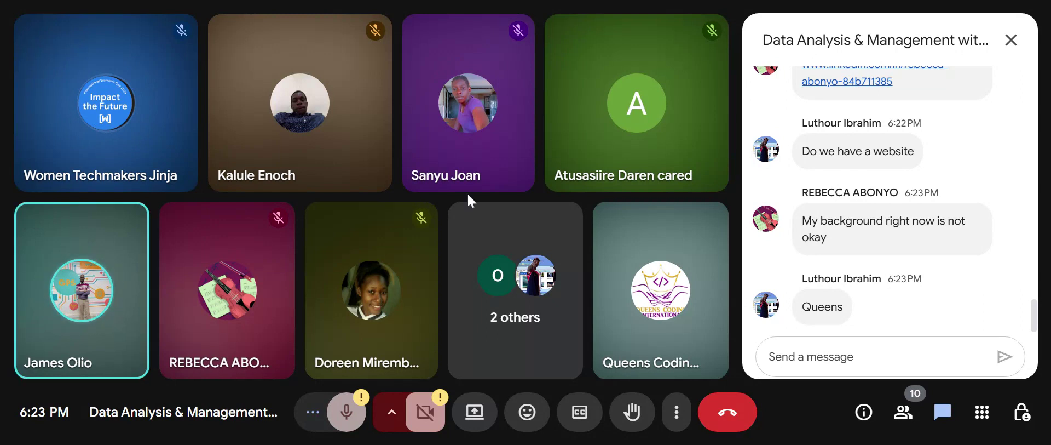
pyautogui.click(1012, 41)
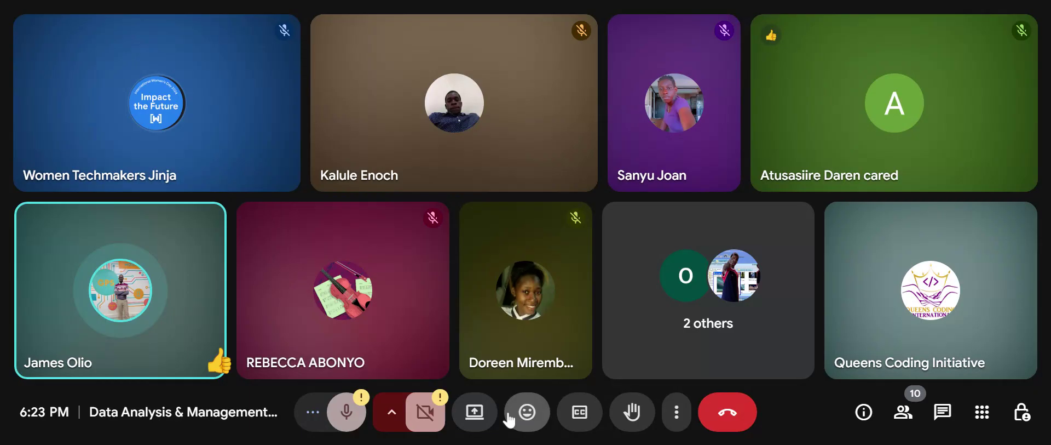
pyautogui.click(514, 415)
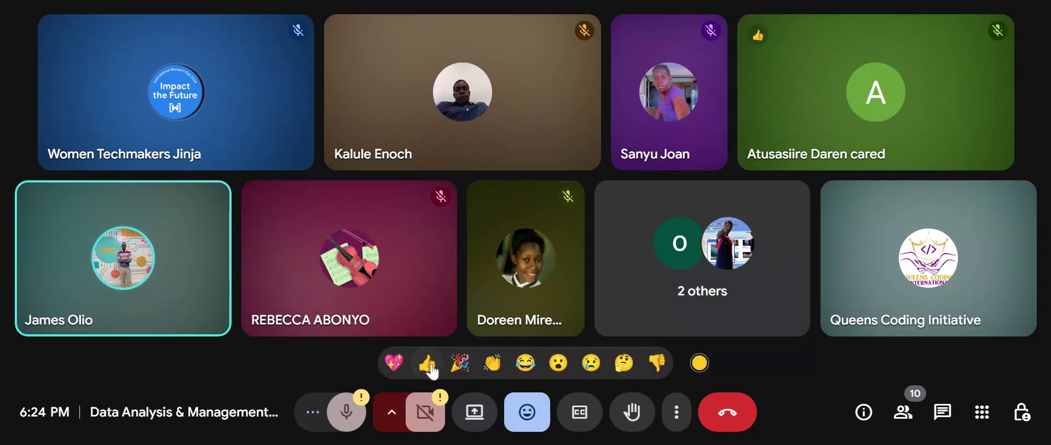
# Send several thumbs-up reactions, closing and reopening the reactions bar in between.
pyautogui.click(427, 362)
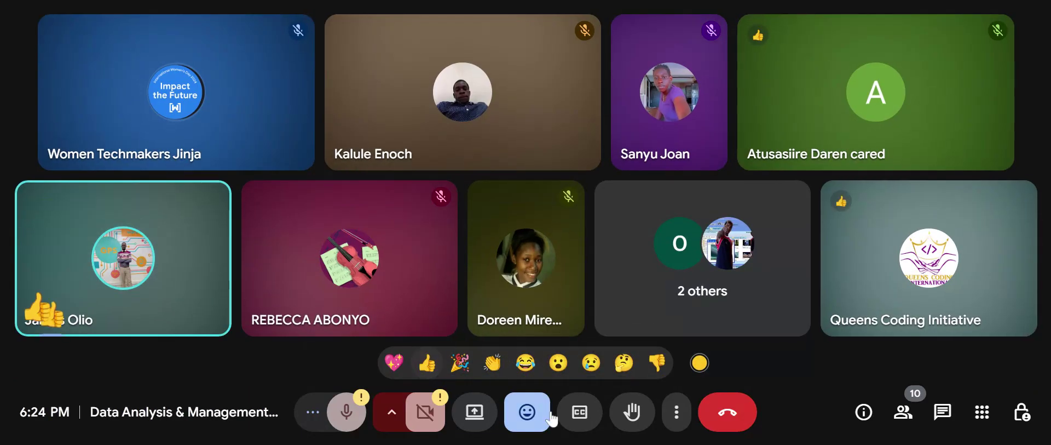
pyautogui.click(527, 414)
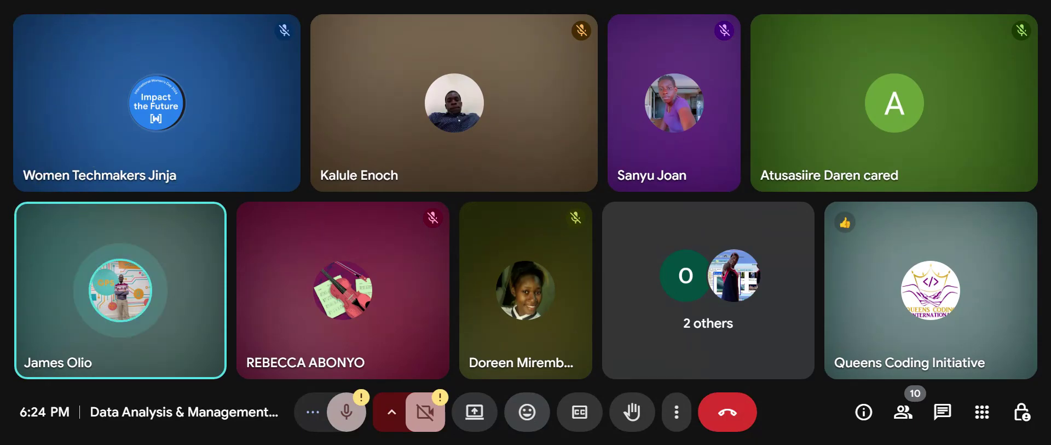
pyautogui.click(527, 412)
pyautogui.click(433, 363)
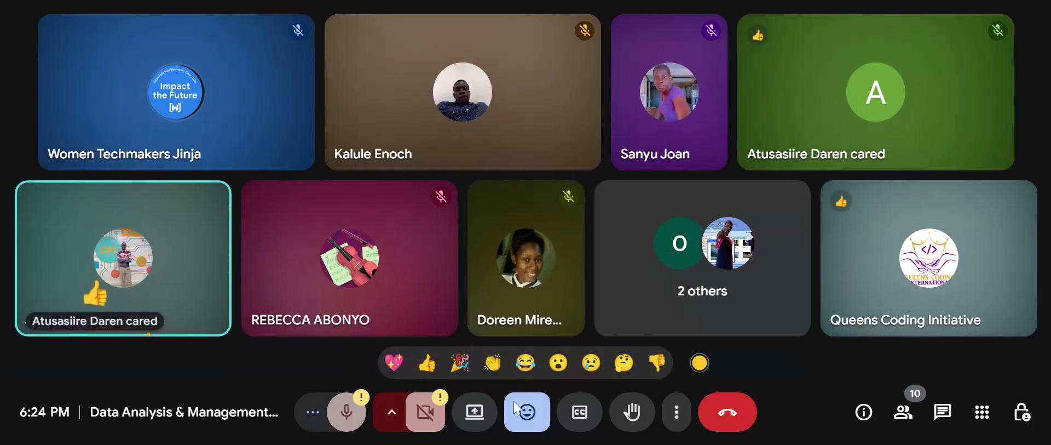
pyautogui.click(538, 421)
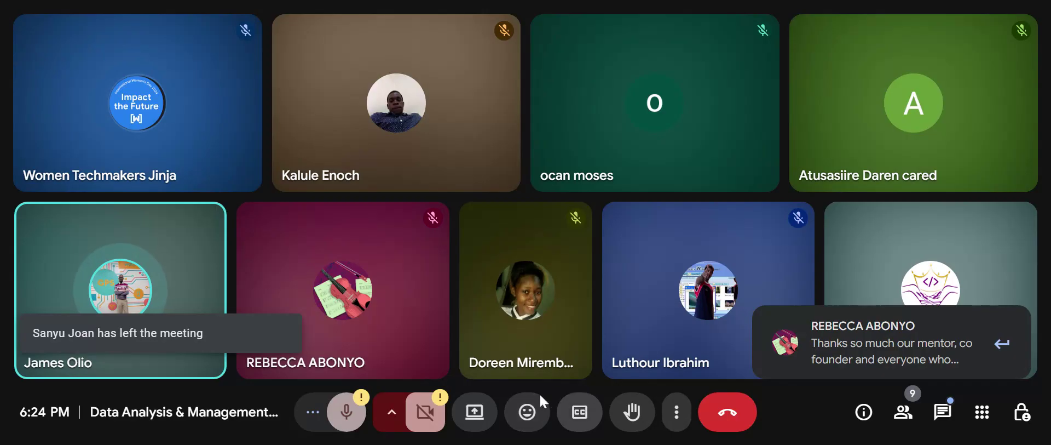
# Reply 'thank you too' in the meeting chat, then close the chat panel.
pyautogui.click(943, 412)
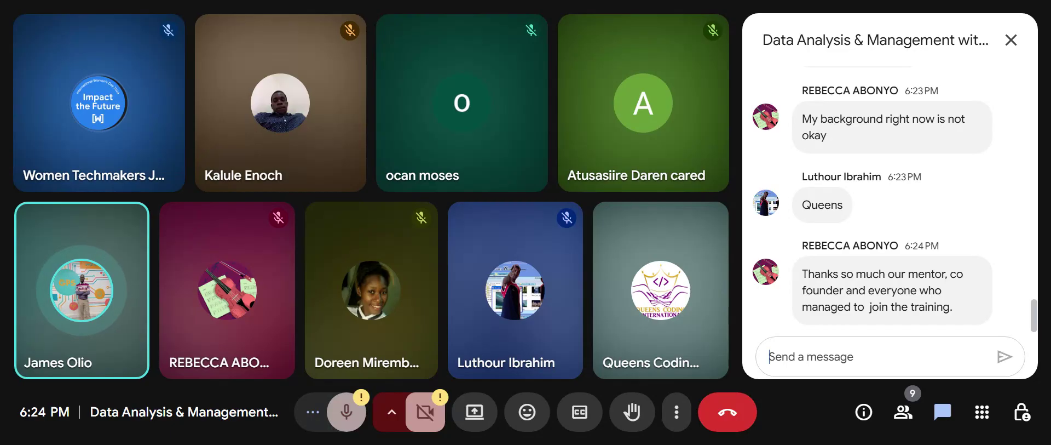
pyautogui.write('thank ')
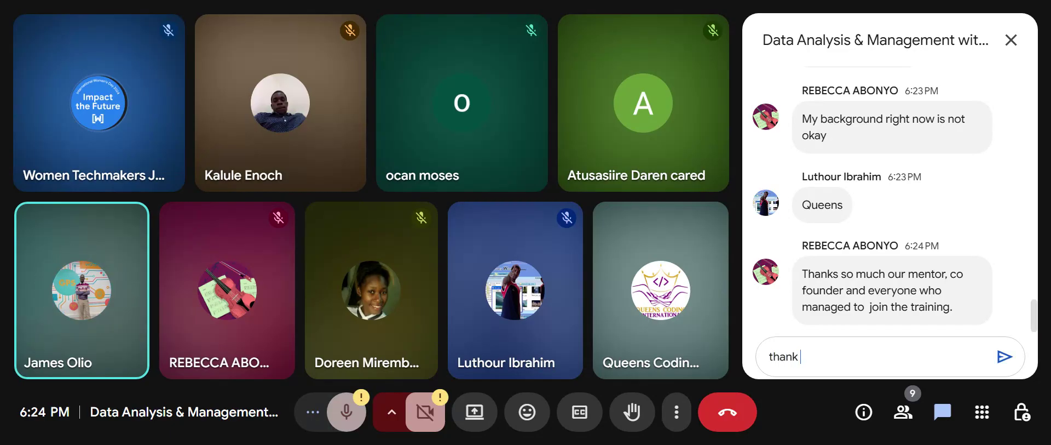
pyautogui.write('you too')
pyautogui.press('Return')
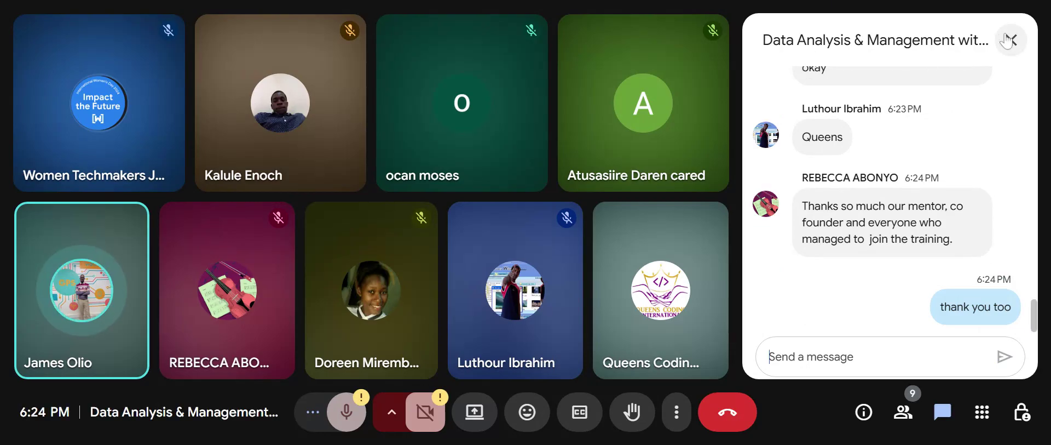
pyautogui.click(1012, 40)
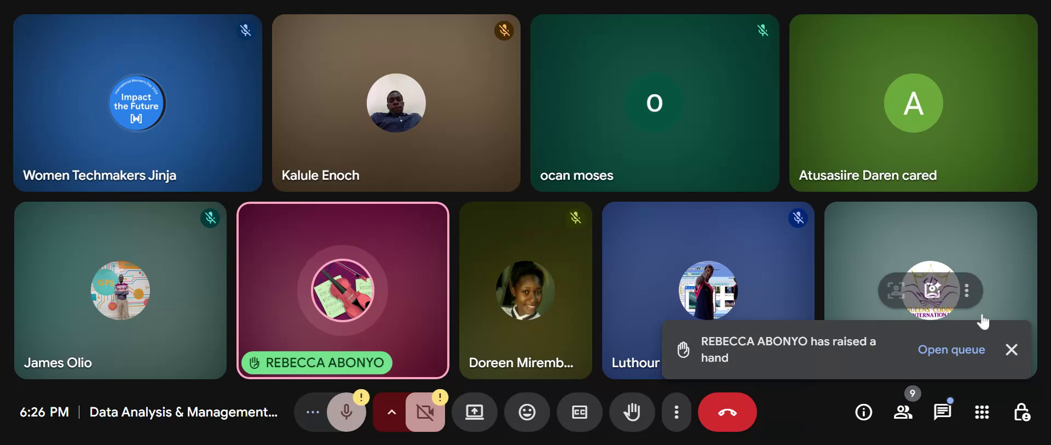
# Check the participant list, then send several thumbs-up reactions to everyone in the call.
pyautogui.click(960, 350)
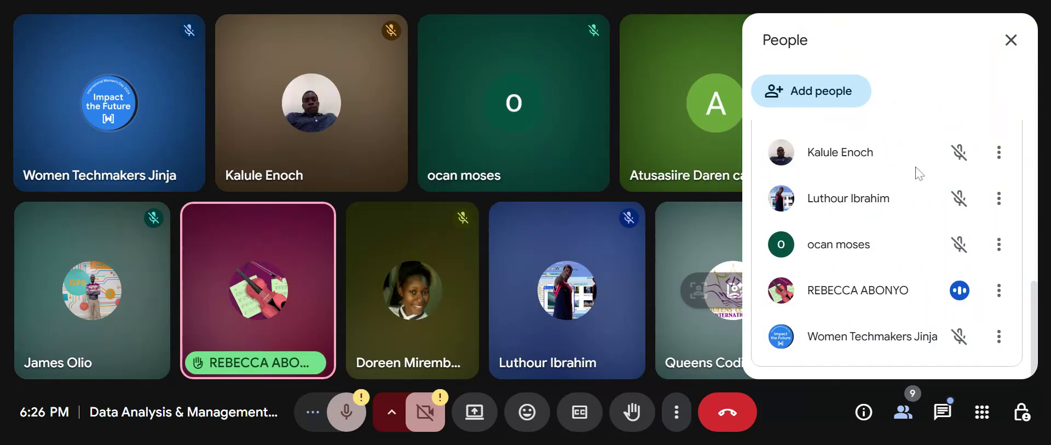
pyautogui.click(1011, 40)
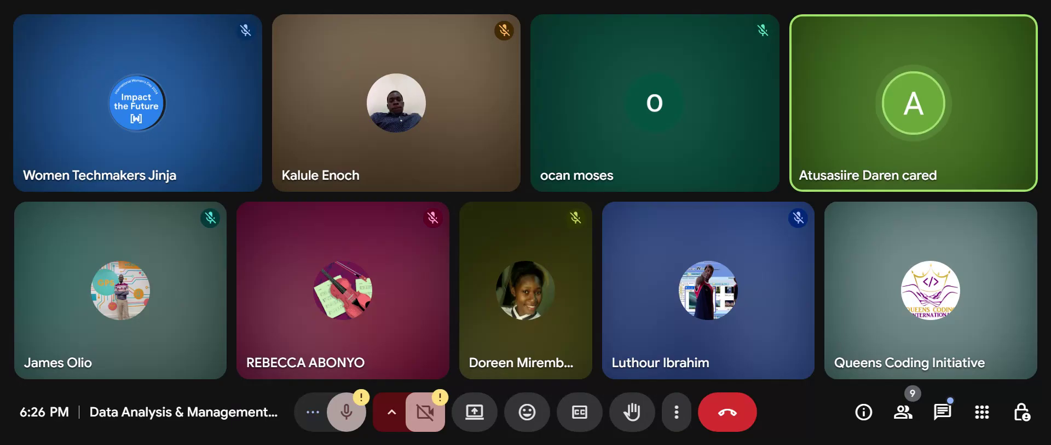
pyautogui.click(527, 409)
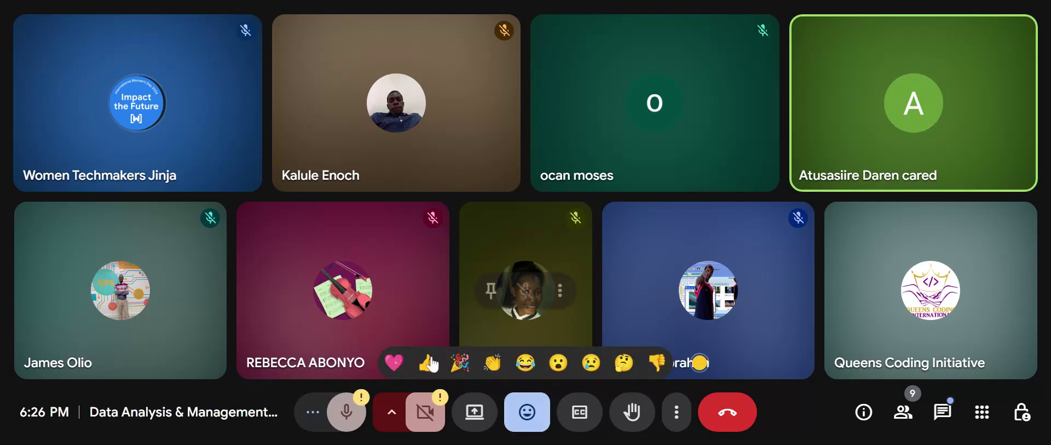
pyautogui.click(430, 363)
pyautogui.click(431, 362)
pyautogui.click(431, 363)
pyautogui.click(430, 363)
pyautogui.click(527, 412)
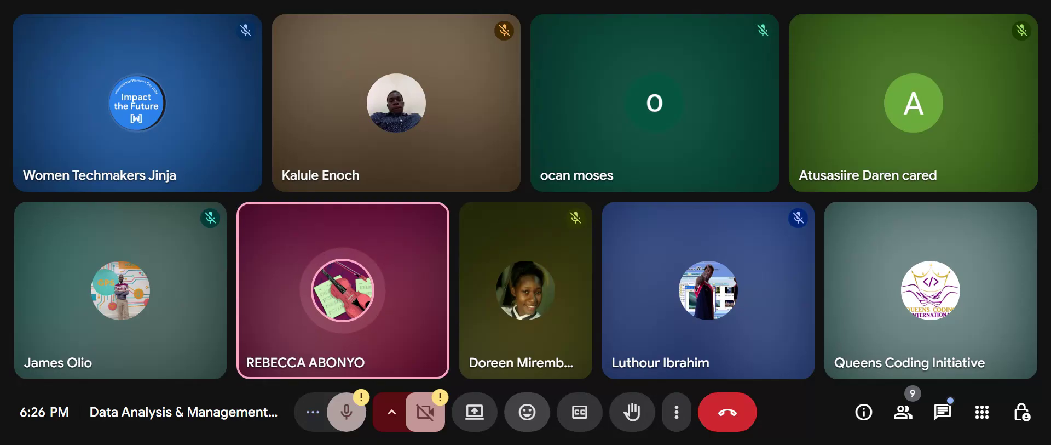
# Send two more thumbs-up reactions, then close the reaction bar.
pyautogui.click(517, 423)
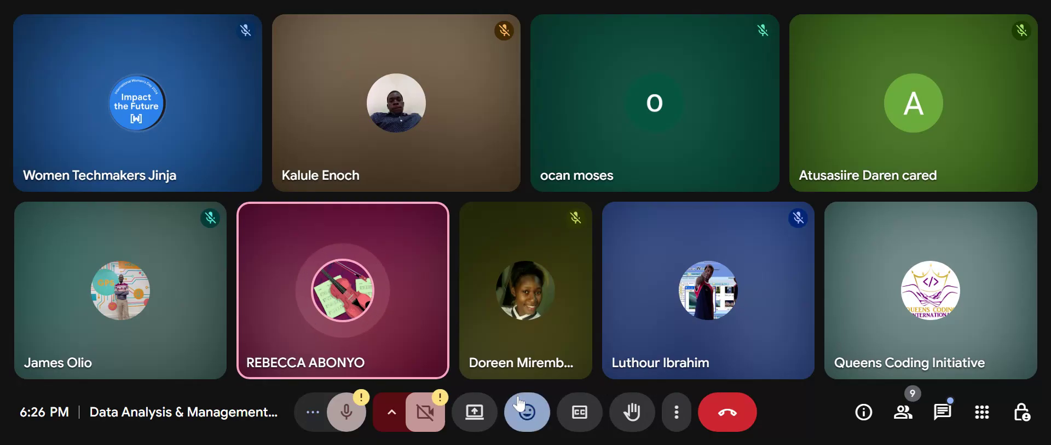
pyautogui.click(427, 364)
pyautogui.click(427, 364)
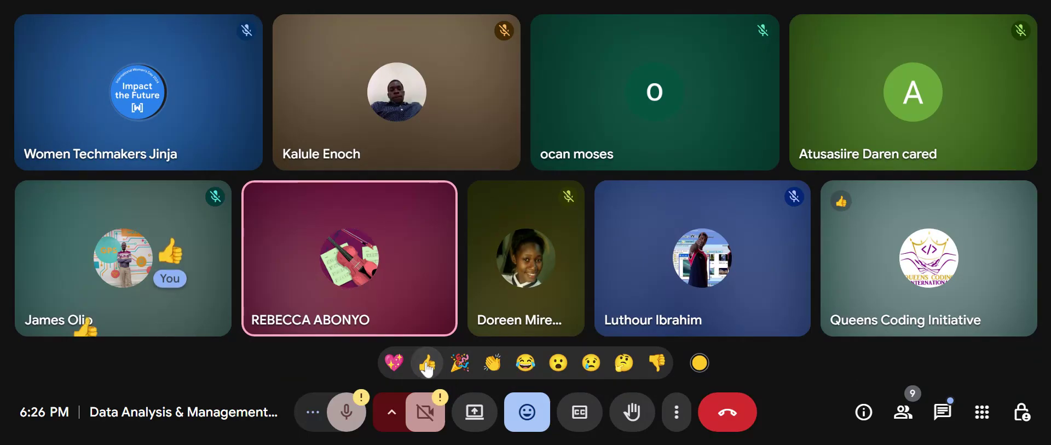
pyautogui.click(530, 423)
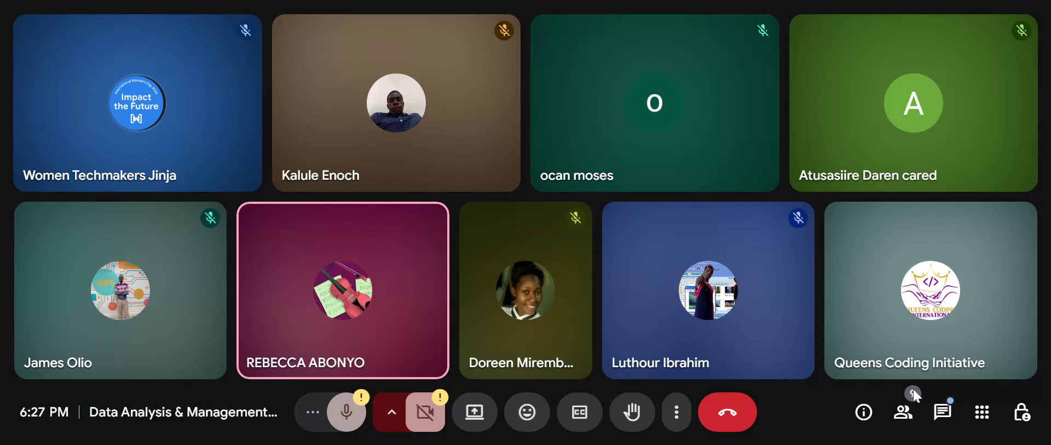
# Glance at the newest chat message, then send two thumbs-up reactions and close the reaction bar.
pyautogui.click(942, 412)
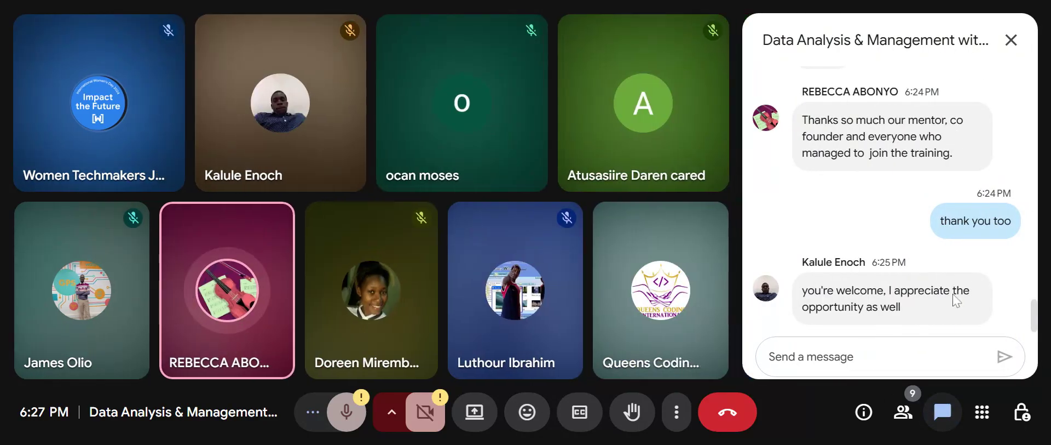
pyautogui.click(1012, 41)
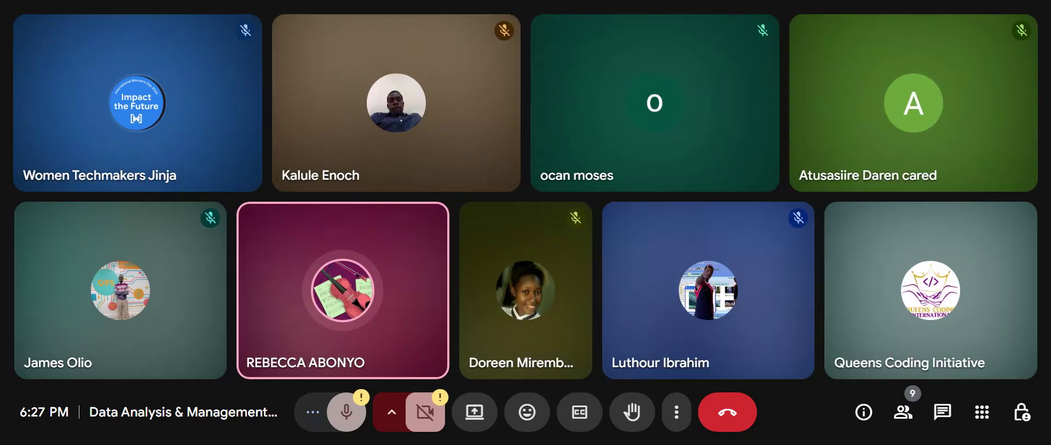
pyautogui.click(529, 423)
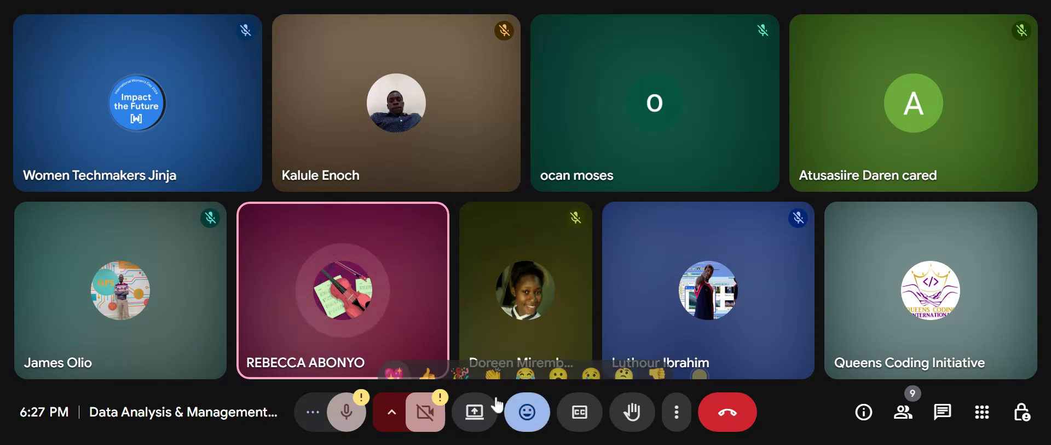
pyautogui.click(434, 363)
pyautogui.click(435, 364)
pyautogui.click(434, 364)
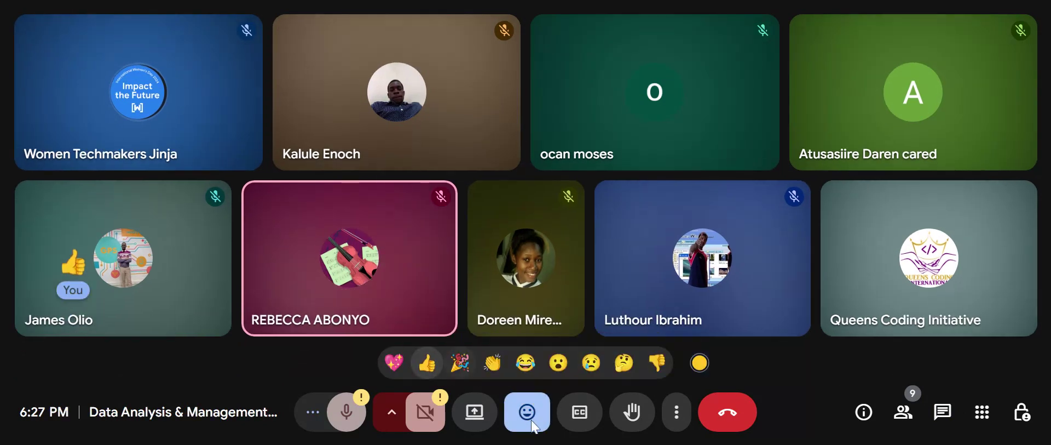
pyautogui.click(530, 423)
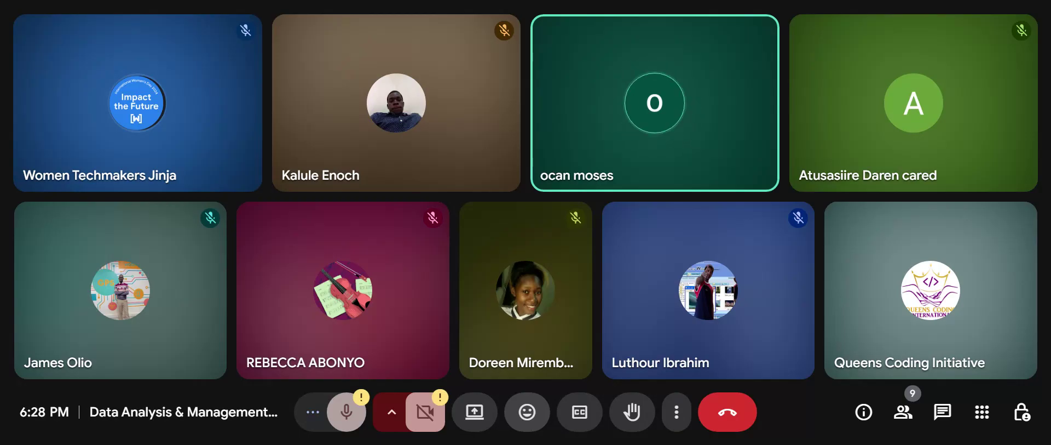
# Send three thumbs-up reactions, close the reaction bar, then read the new chat message.
pyautogui.click(534, 425)
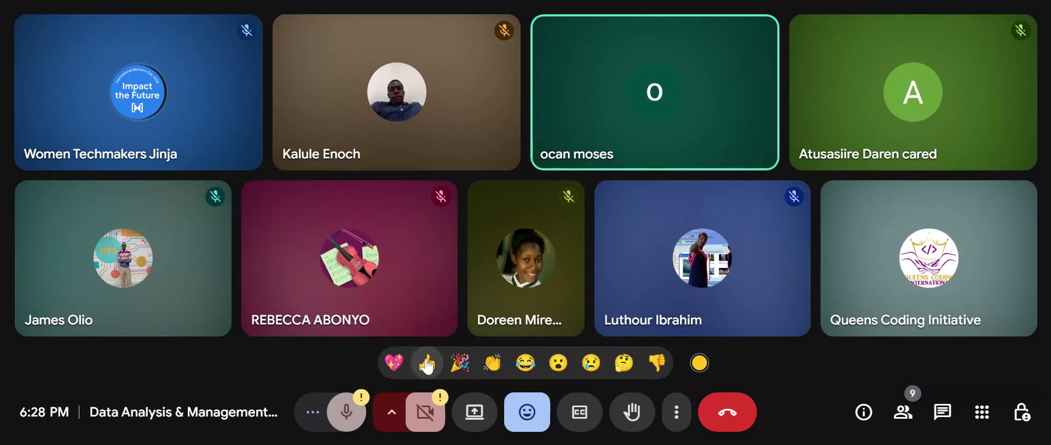
pyautogui.click(427, 363)
pyautogui.click(427, 362)
pyautogui.click(427, 363)
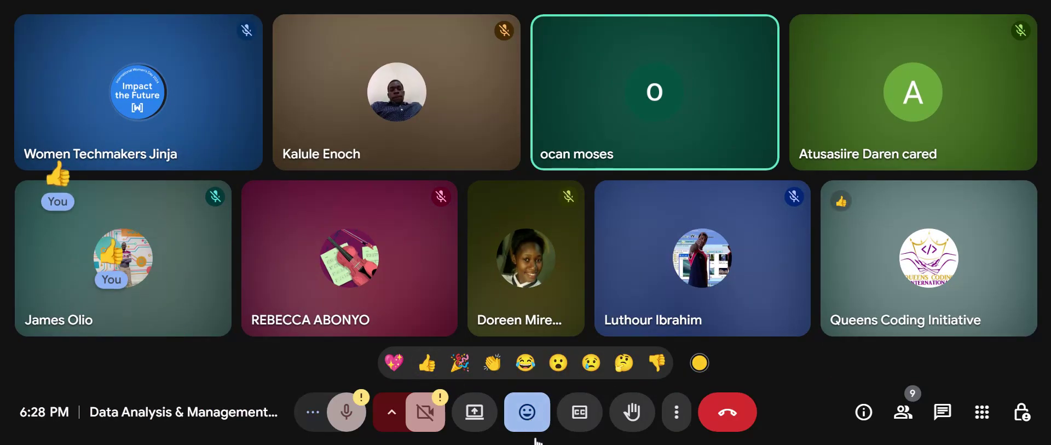
pyautogui.click(534, 428)
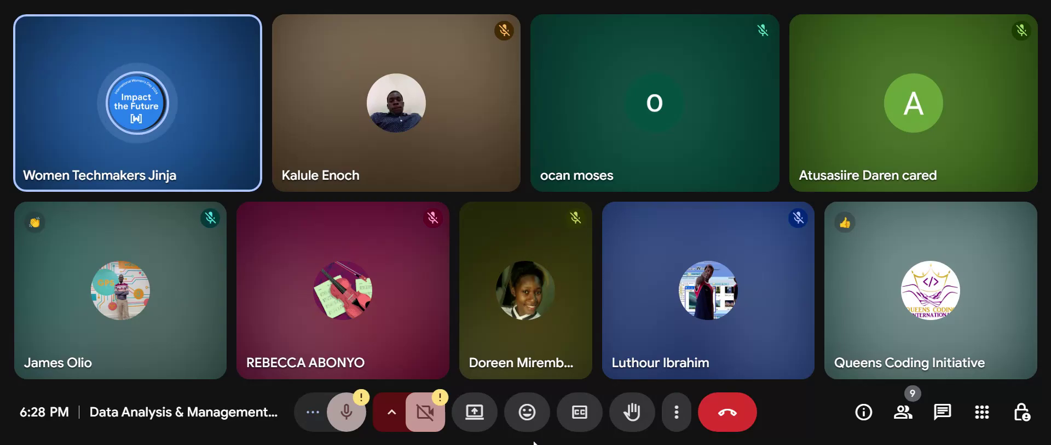
pyautogui.click(943, 412)
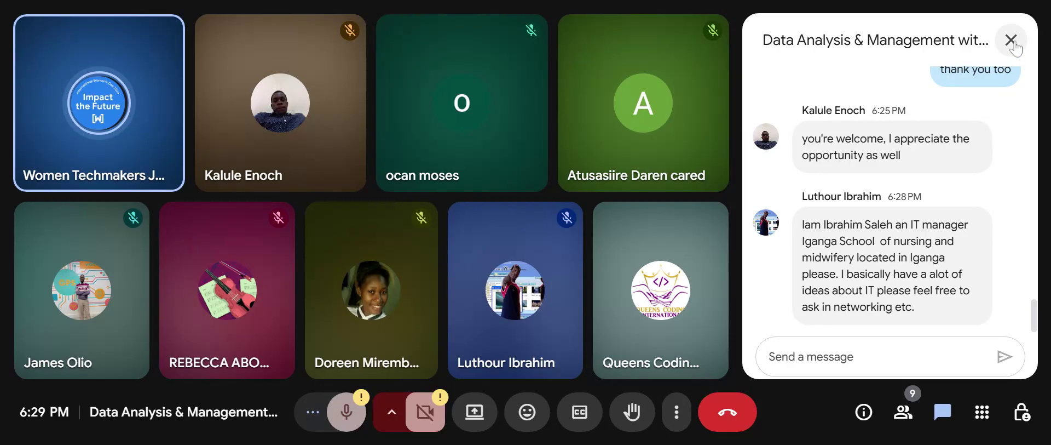
pyautogui.click(1000, 63)
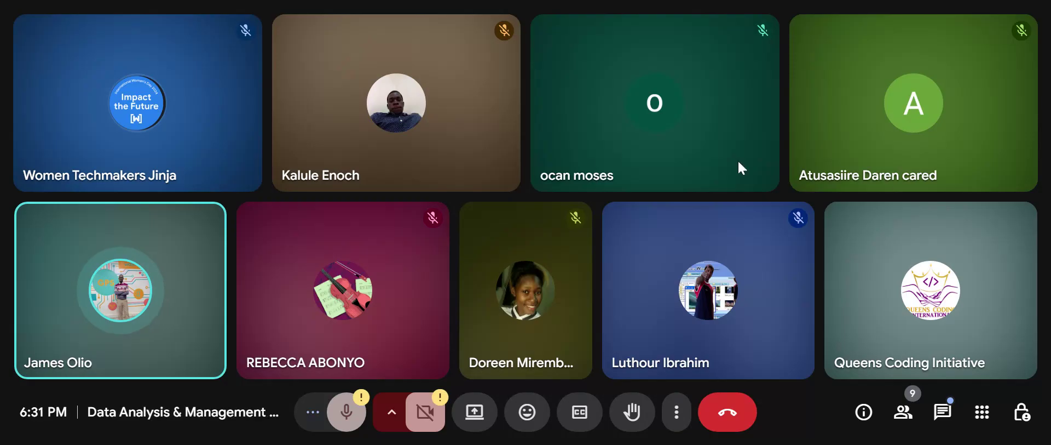
# Send four thumbs-up reactions to the call and close the reaction bar.
pyautogui.click(525, 397)
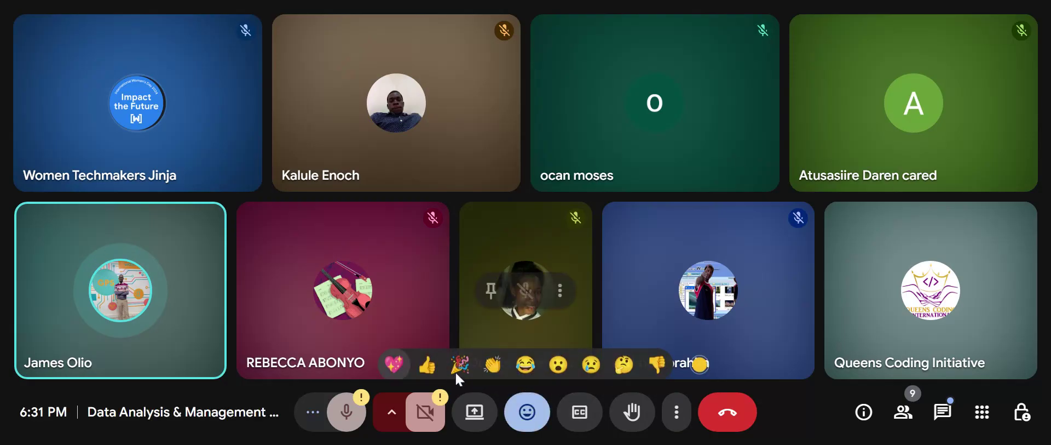
pyautogui.click(427, 363)
pyautogui.click(426, 363)
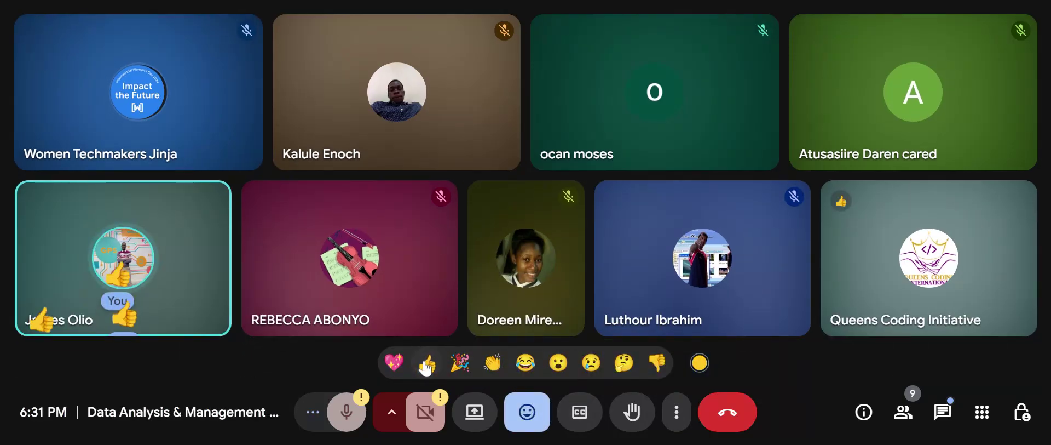
pyautogui.click(426, 363)
pyautogui.click(427, 364)
pyautogui.click(528, 419)
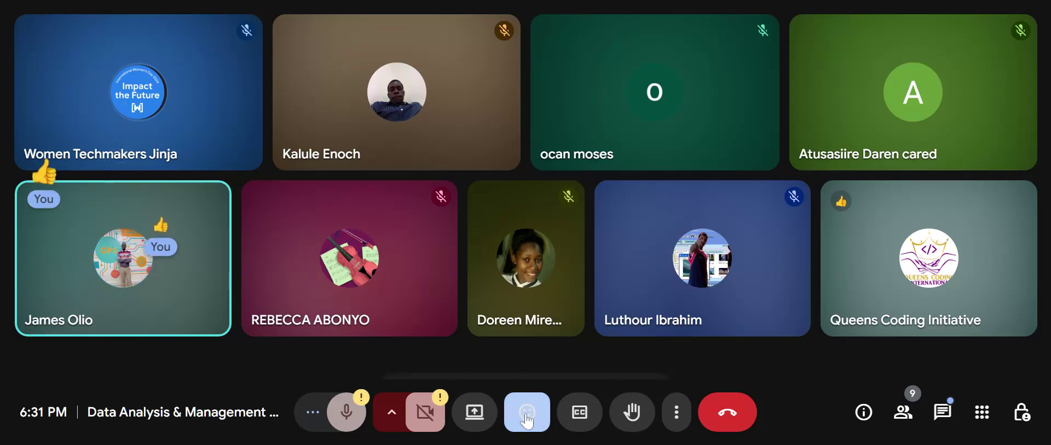